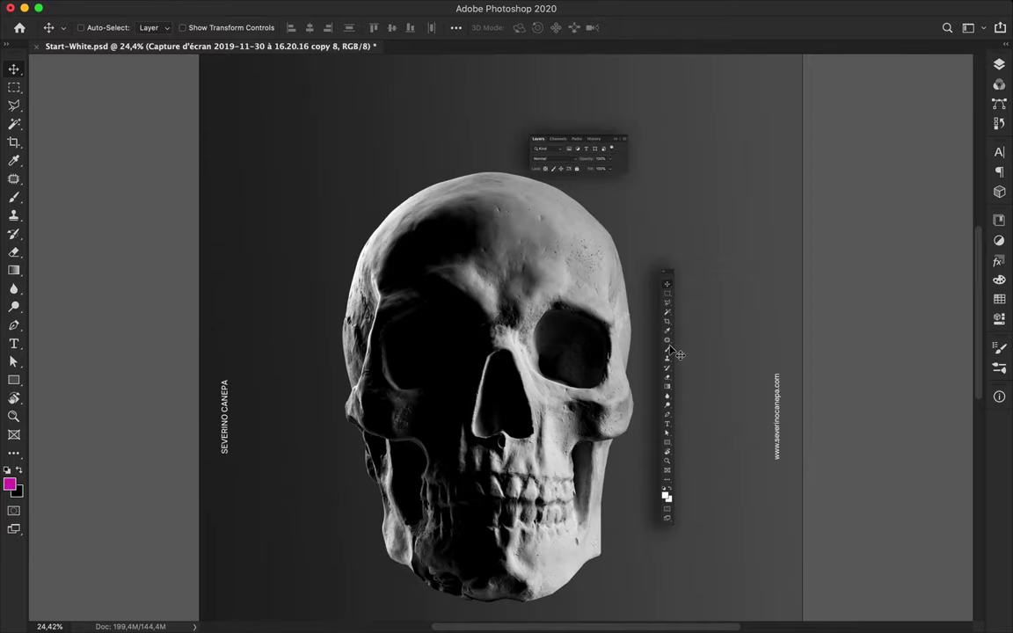
# - Bring the Start-White.psd skull poster into view after the intro card
pyautogui.scroll(2, 525, 352)
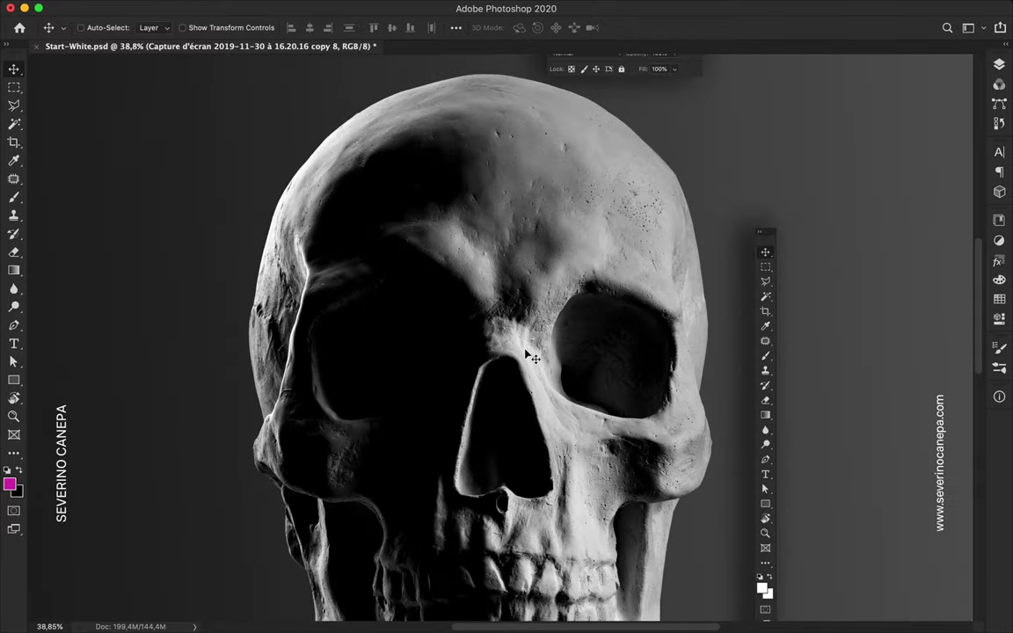
# - Nudge the Layers-panel screenshot lower and reorder its layer in the Layers panel
pyautogui.moveTo(630, 156); pyautogui.dragTo(626, 171)
pyautogui.scroll(-1, 626, 172)
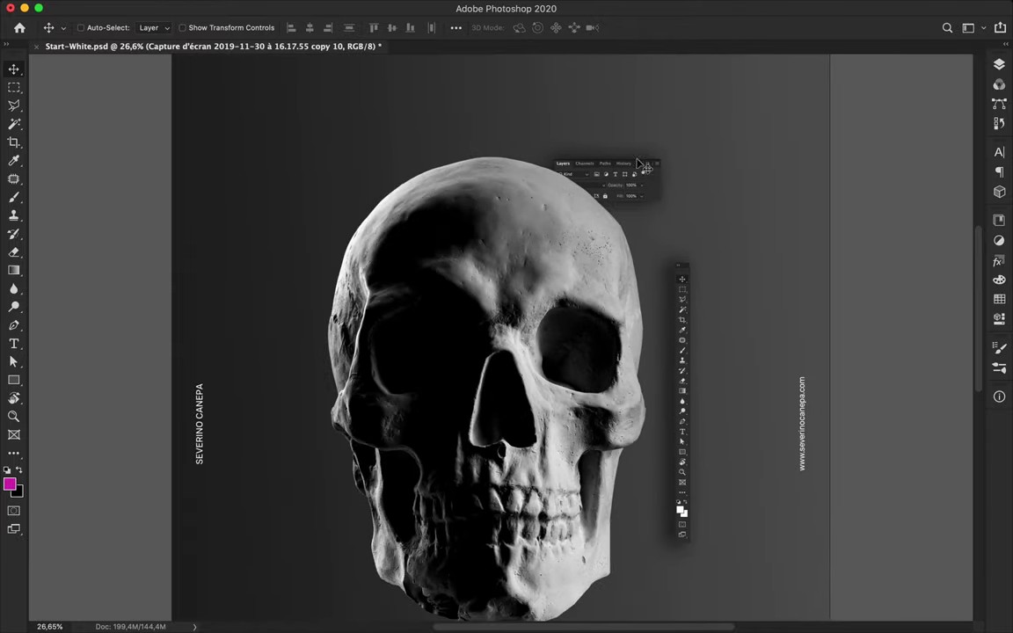
pyautogui.press('F7')
pyautogui.moveTo(842, 452); pyautogui.dragTo(842, 421)
pyautogui.scroll(4, 501, 337)
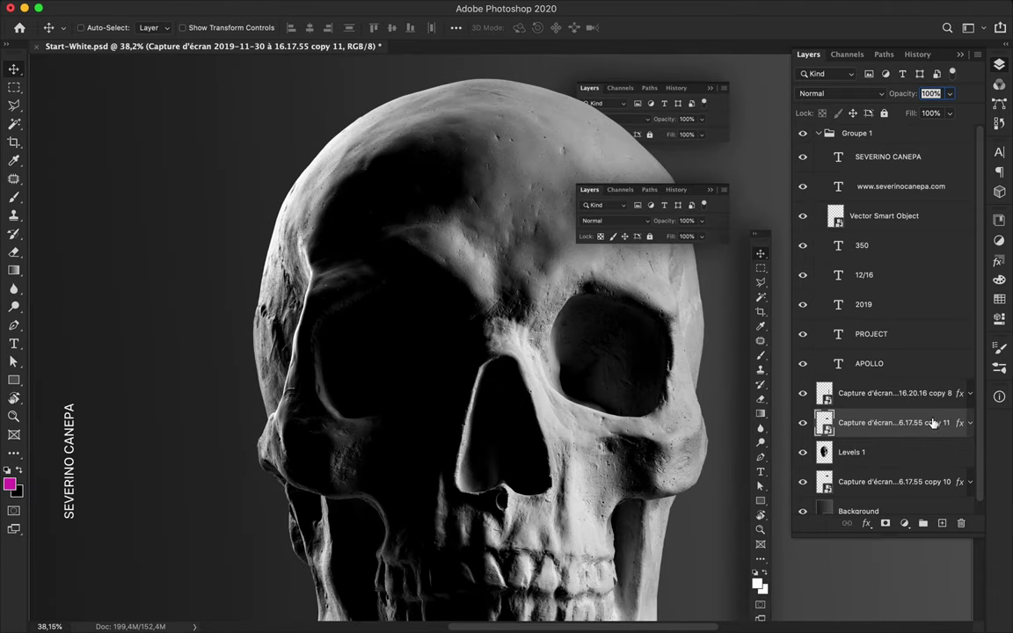
# - Fill the screenshot's outline selection with black on a new shadow layer
pyautogui.rightClick(937, 425)
pyautogui.press('Escape')
pyautogui.scroll(6, 754, 491)
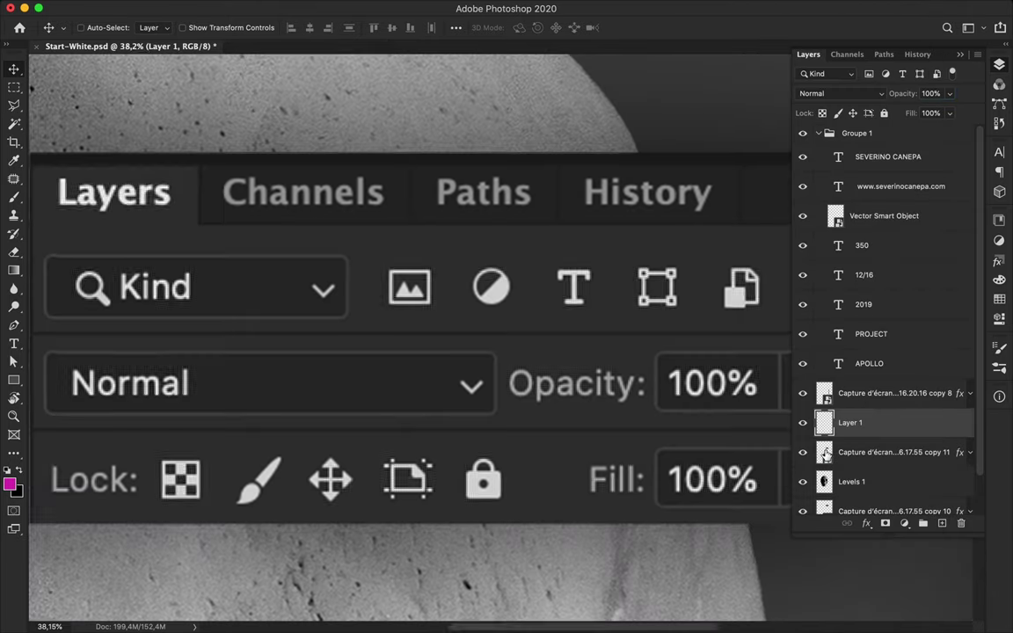
pyautogui.click(844, 423)
pyautogui.press('b')
pyautogui.press('x')
pyautogui.hotkey('alt', 'BackSpace')
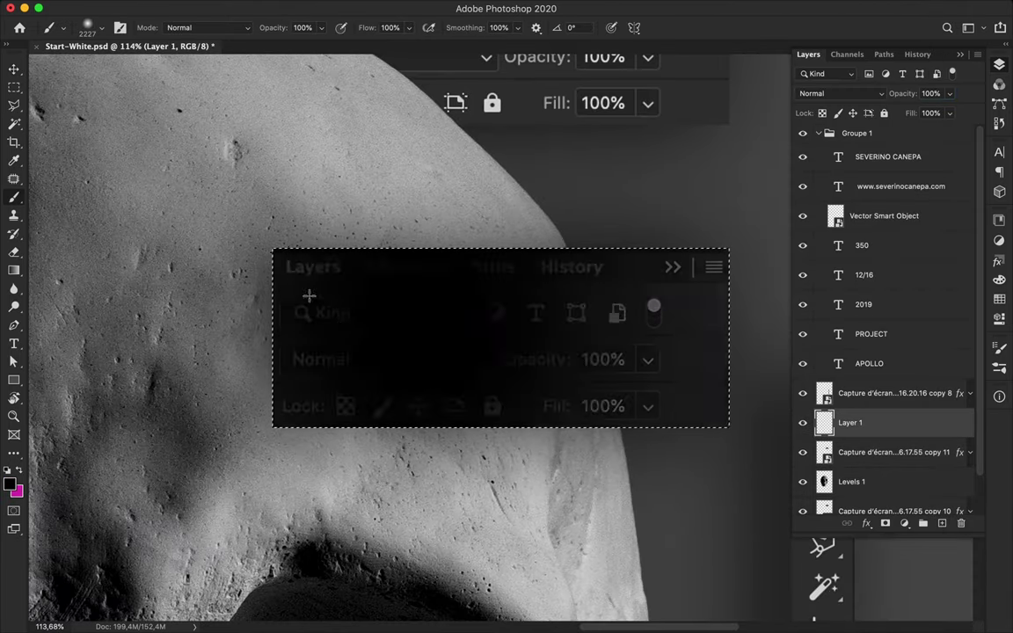
pyautogui.scroll(-3, 310, 325)
# - Move the shadow below the screenshot, deselect, and apply a Gaussian Blur
pyautogui.press('v')
pyautogui.scroll(-2, 464, 317)
pyautogui.hotkey('ctrl', '[')
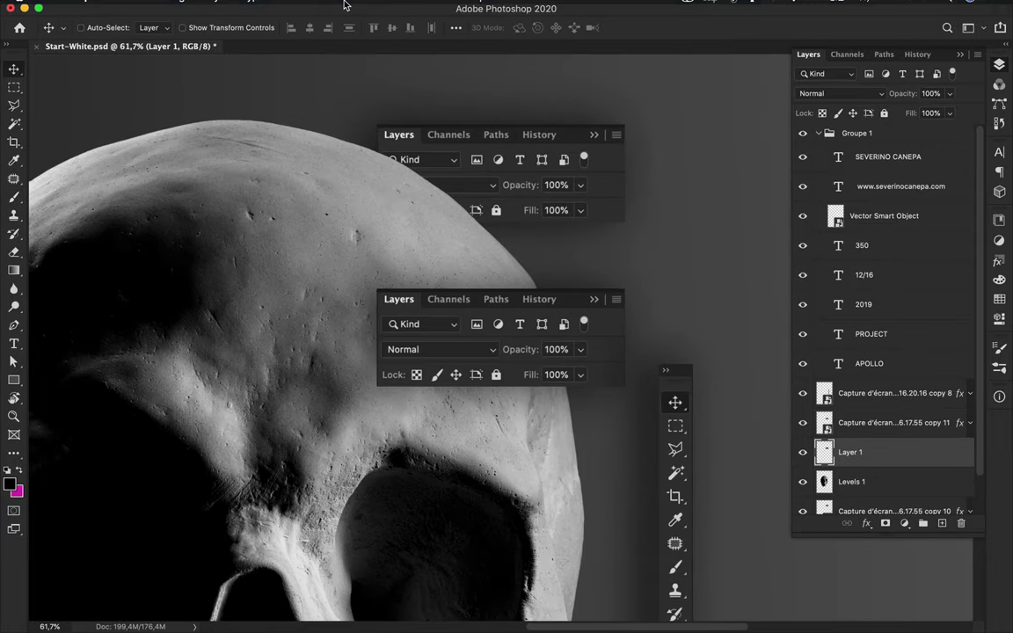
pyautogui.click(329, 4)
pyautogui.press('Escape')
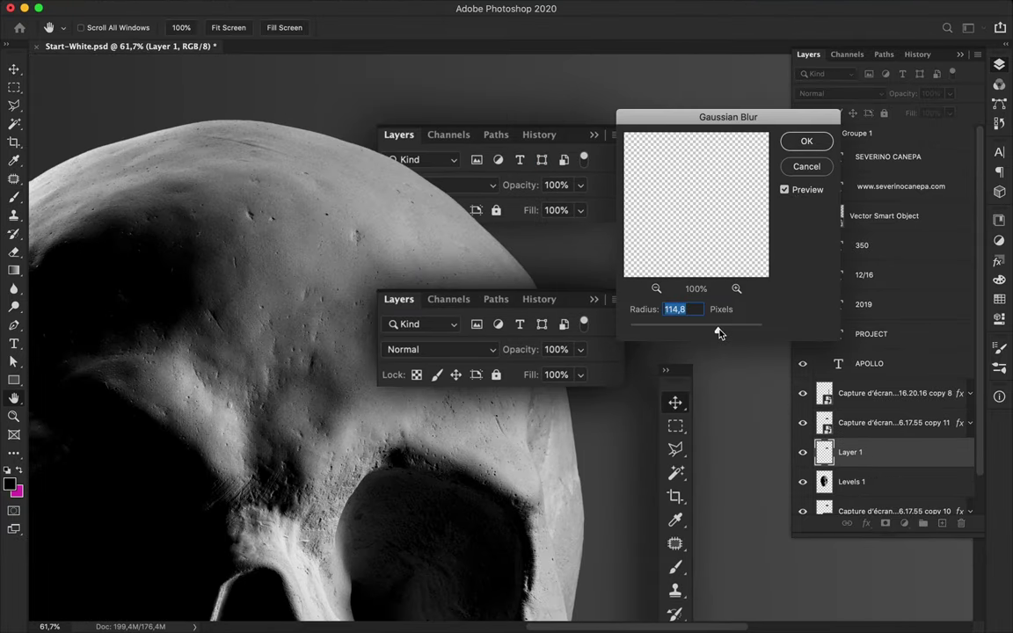
pyautogui.press('Return')
# - Warp the blurred shadow with Free Transform so it bends beneath the screenshot
pyautogui.hotkey('ctrl', 't')
pyautogui.rightClick(549, 280)
pyautogui.click(599, 374)
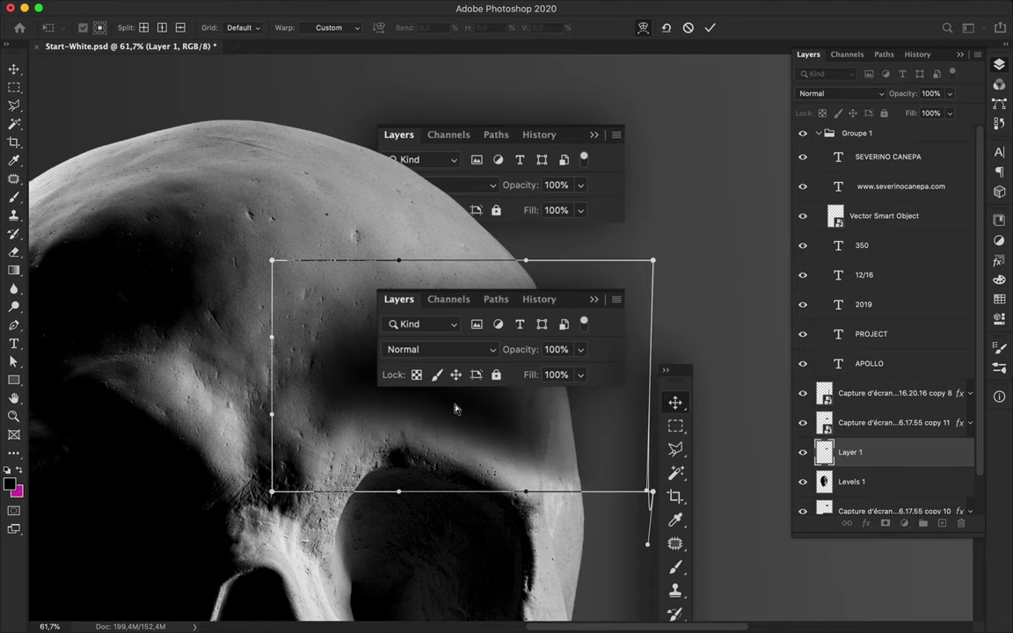
pyautogui.scroll(-1, 470, 406)
pyautogui.press('Return')
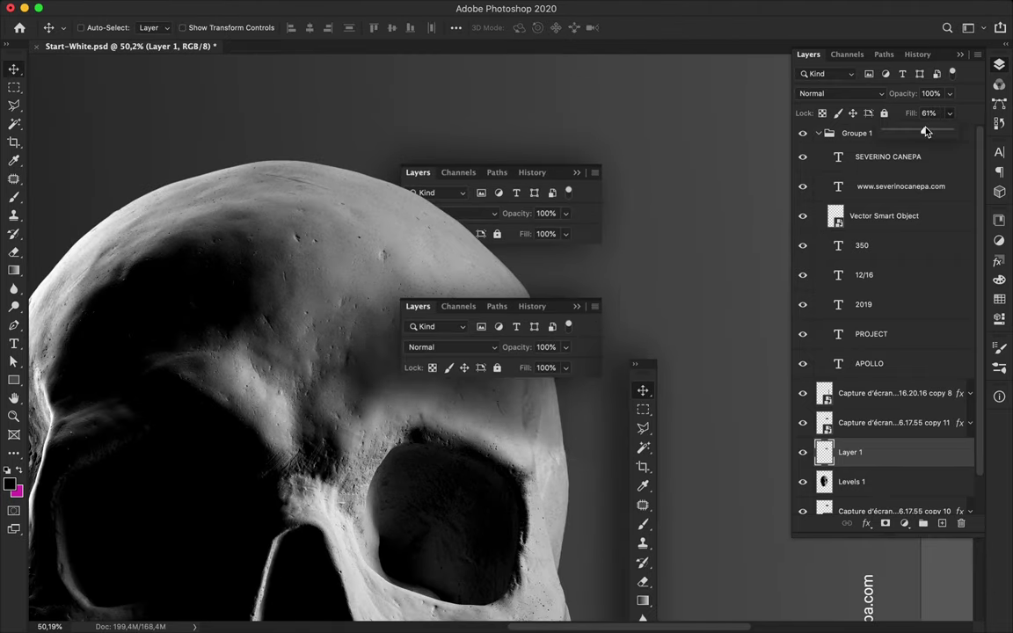
pyautogui.scroll(-2, 668, 264)
# - Alt-drag the panel screenshot into copies 12–15, placed over the jaw and higher up
pyautogui.keyDown('ctrl'); pyautogui.click(544, 268); pyautogui.keyUp('ctrl')
pyautogui.moveTo(544, 268); pyautogui.dragTo(547, 482)
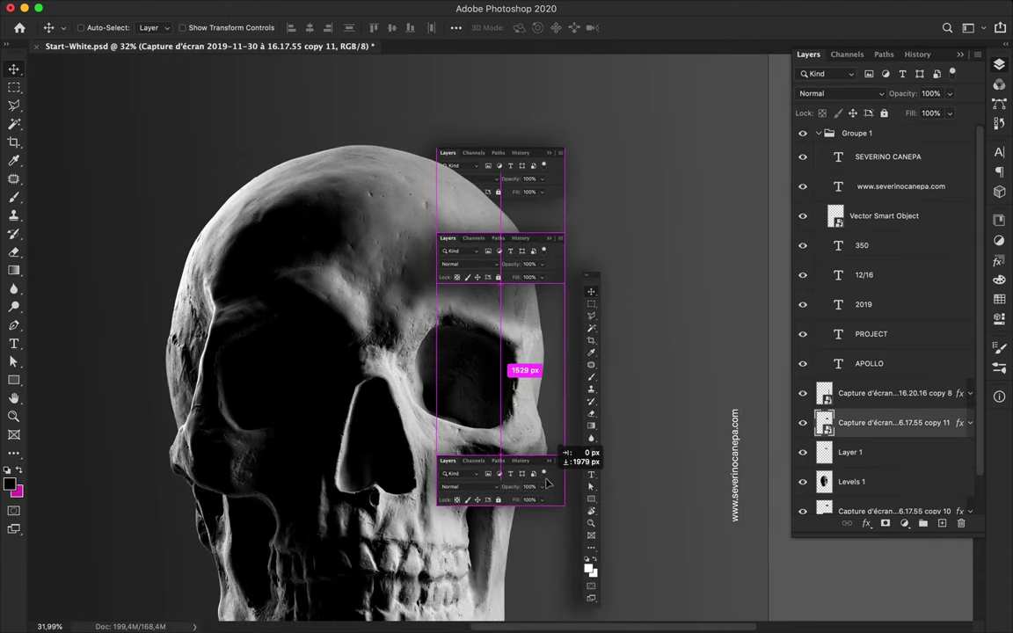
pyautogui.moveTo(546, 482)
pyautogui.mouseDown()
pyautogui.moveTo(546, 533)
pyautogui.moveTo(530, 482)
pyautogui.mouseUp()
pyautogui.scroll(-2, 488, 537)
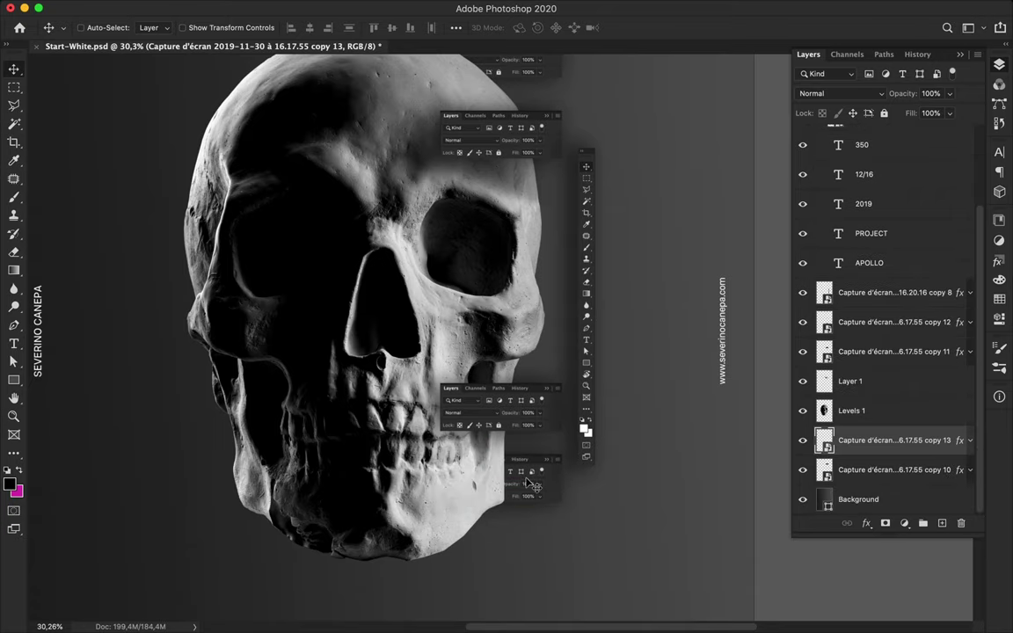
pyautogui.scroll(-2, 529, 482)
pyautogui.moveTo(528, 482); pyautogui.dragTo(514, 567)
pyautogui.scroll(5, 528, 299)
pyautogui.moveTo(528, 299); pyautogui.dragTo(528, 216)
pyautogui.scroll(3, 348, 274)
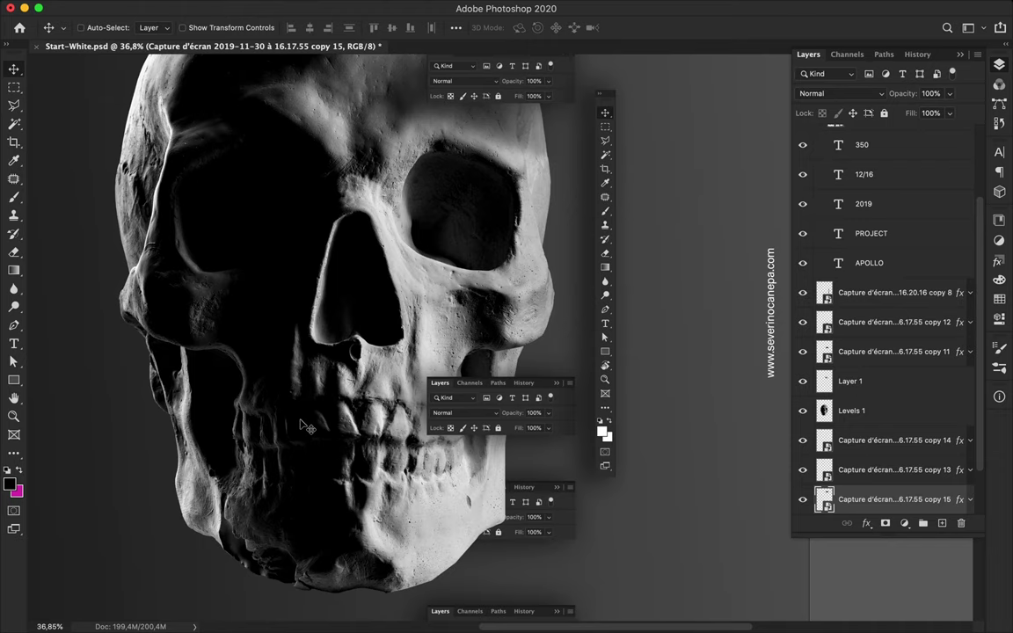
# - With the Pen tool, zoom in and drag smooth anchors along the cheekbone edge
pyautogui.press('p')
pyautogui.scroll(3, 223, 358)
pyautogui.scroll(3, 224, 357)
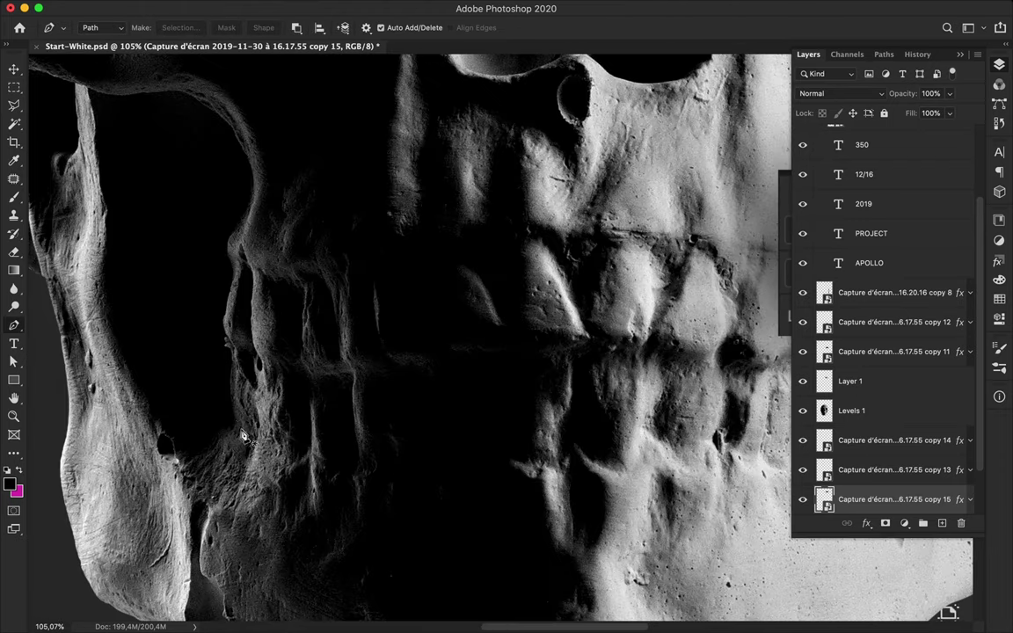
pyautogui.scroll(3, 231, 361)
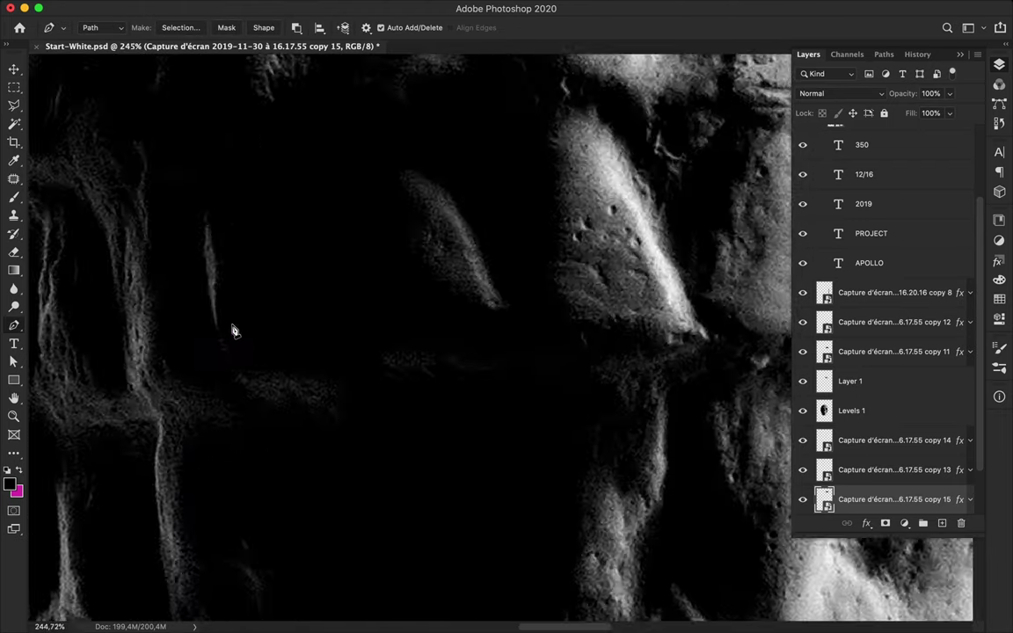
pyautogui.scroll(2, 231, 362)
pyautogui.moveTo(254, 404); pyautogui.dragTo(264, 316)
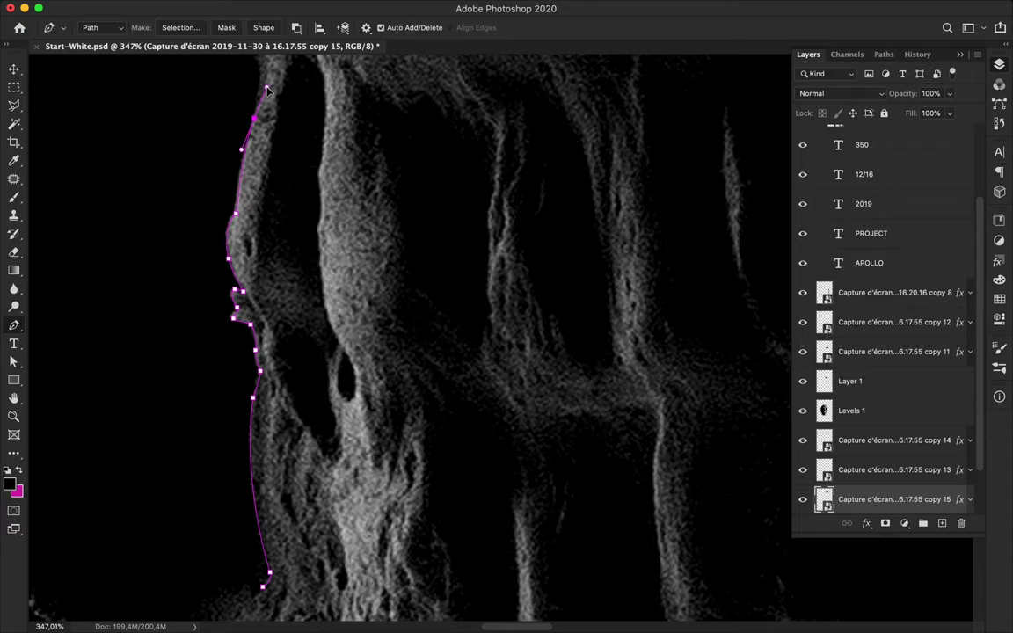
pyautogui.scroll(5, 263, 89)
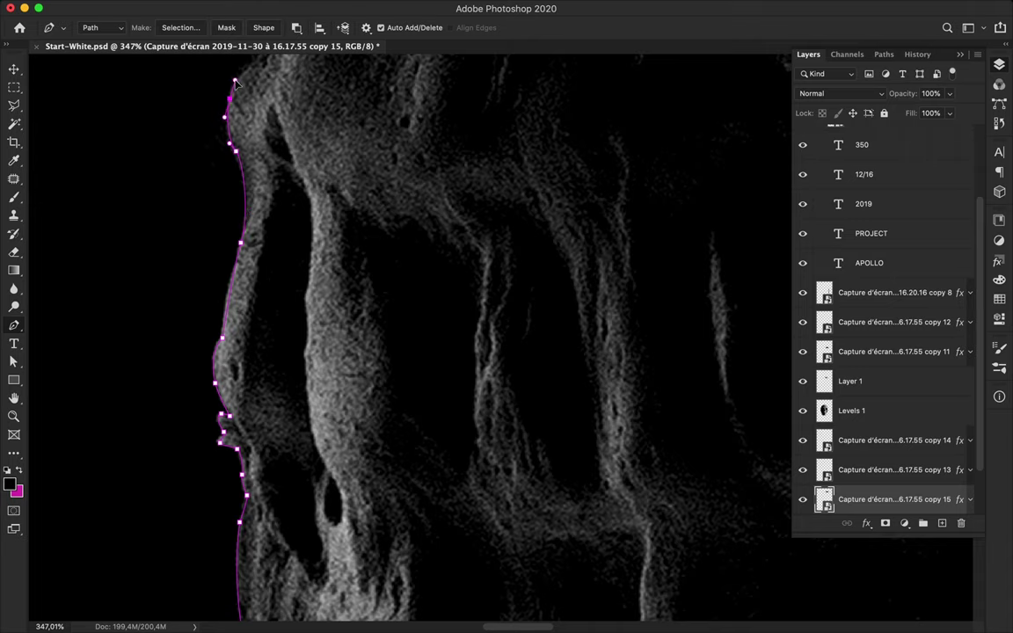
pyautogui.scroll(-3, 247, 89)
pyautogui.scroll(-3, 249, 90)
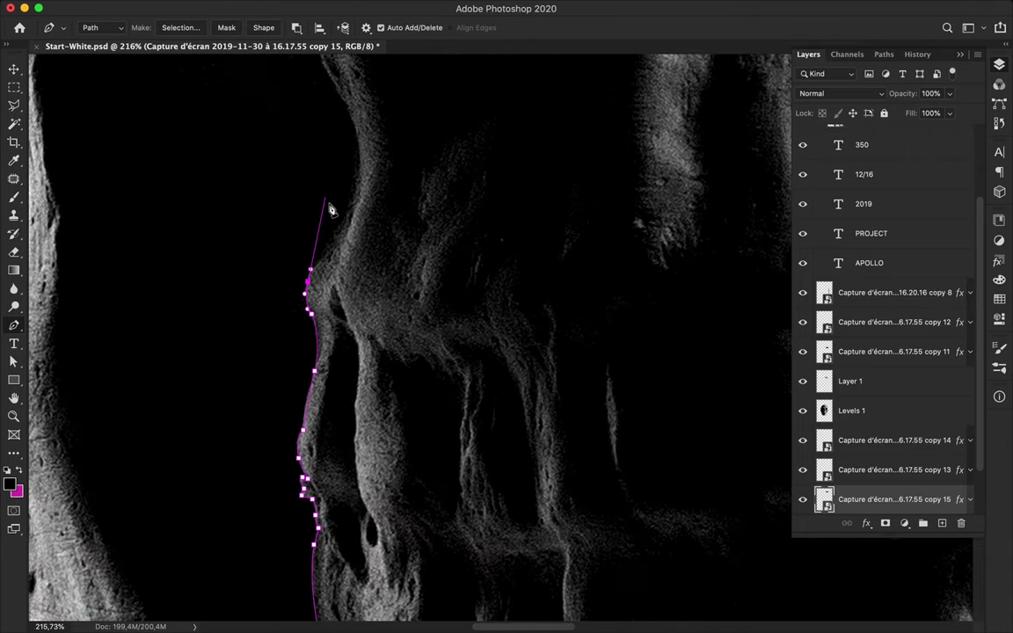
pyautogui.scroll(-2, 370, 220)
pyautogui.scroll(-1, 392, 215)
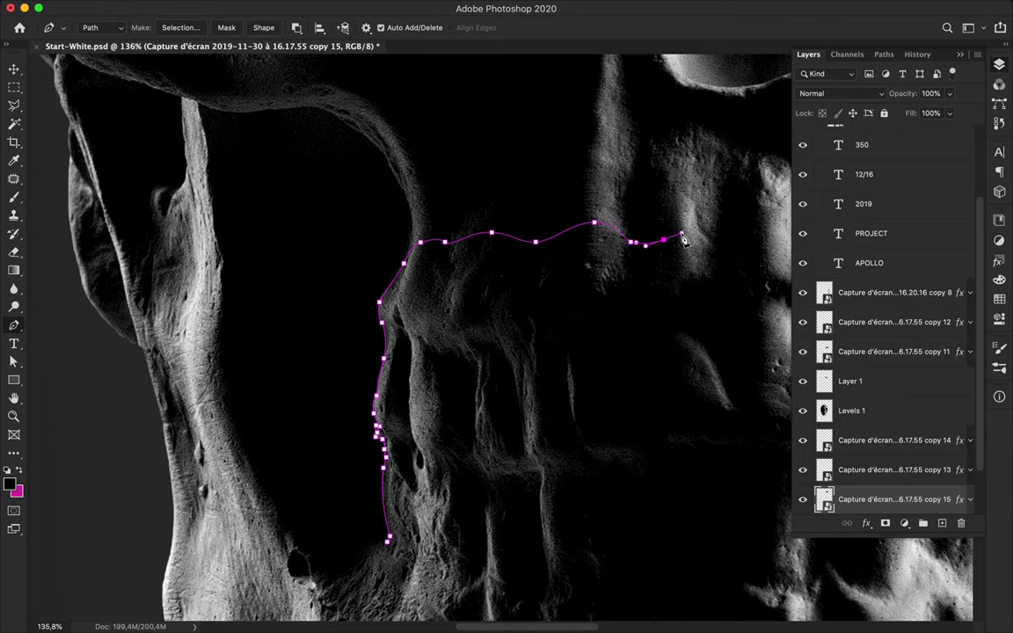
pyautogui.hscroll(5, 683, 238)
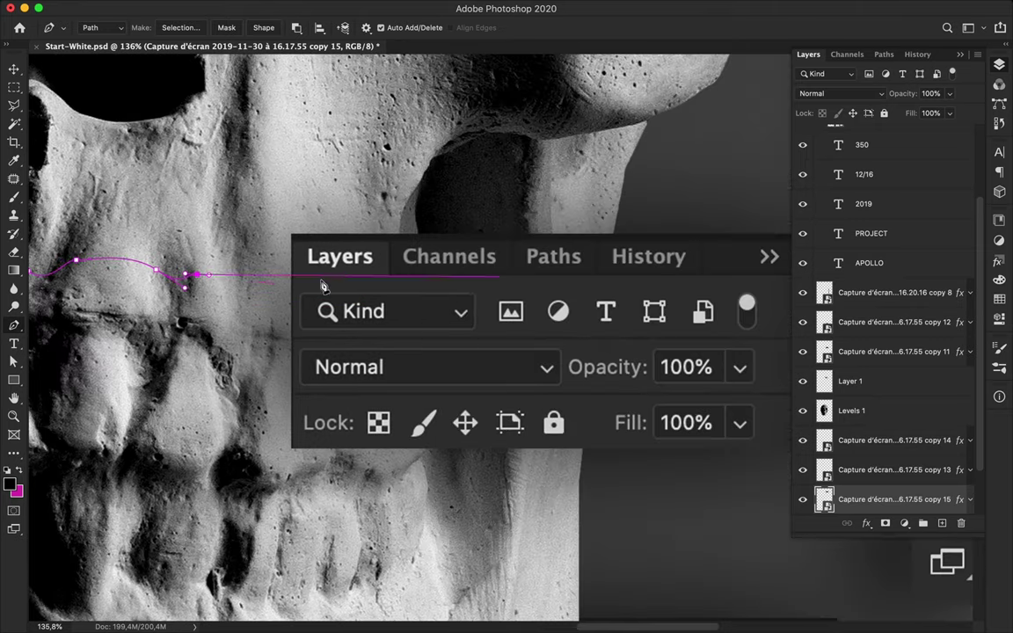
# - Zoom in and add curved anchors down the teeth side and along their lower edge
pyautogui.scroll(1, 805, 506)
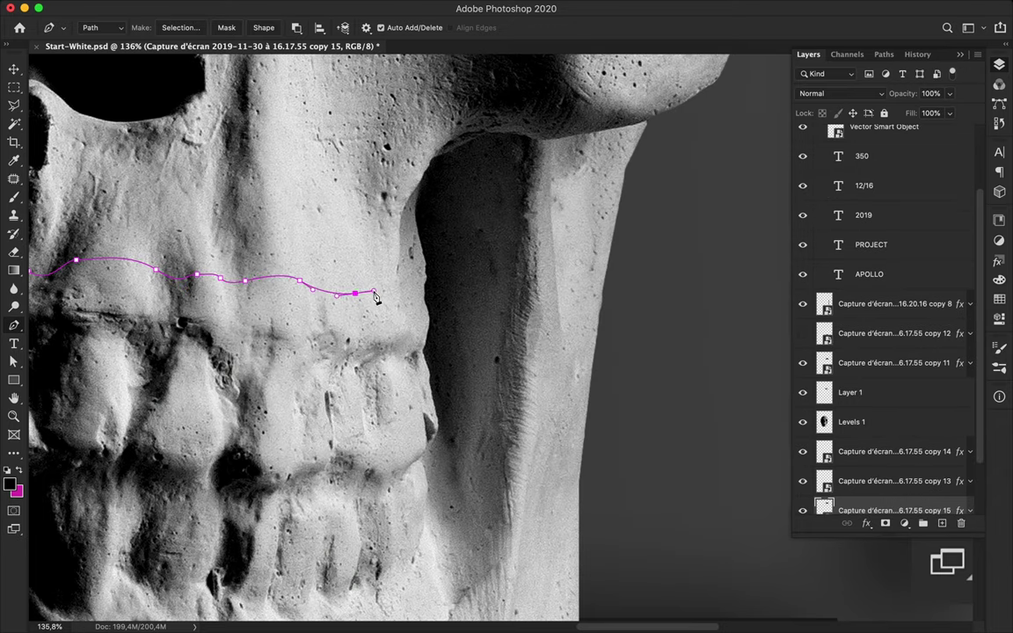
pyautogui.scroll(2, 387, 295)
pyautogui.scroll(2, 413, 290)
pyautogui.scroll(2, 325, 296)
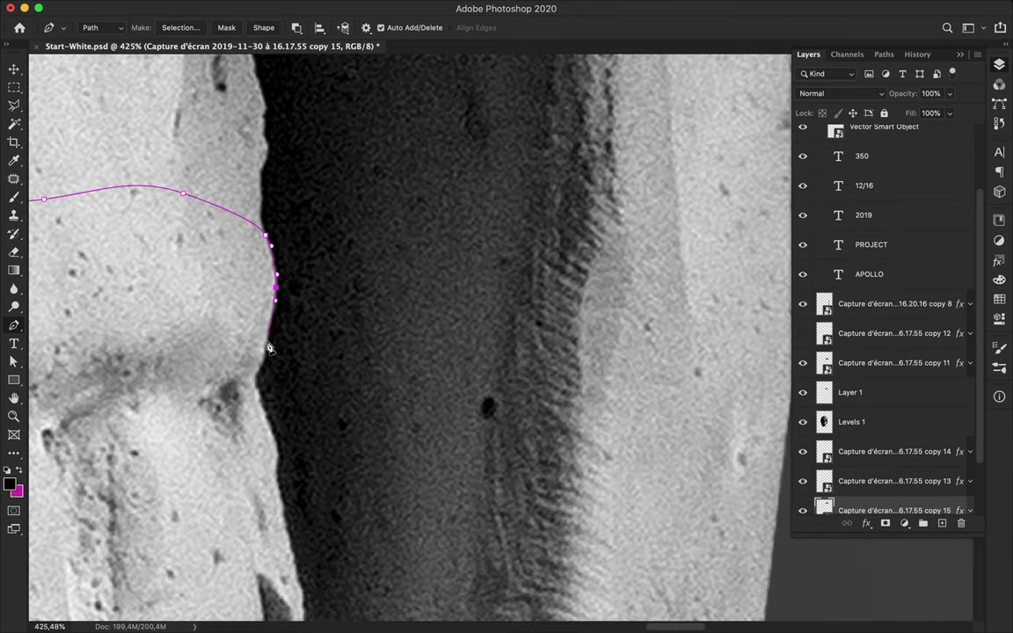
pyautogui.moveTo(279, 486); pyautogui.dragTo(280, 502)
pyautogui.click(292, 548)
pyautogui.moveTo(293, 547); pyautogui.dragTo(281, 392)
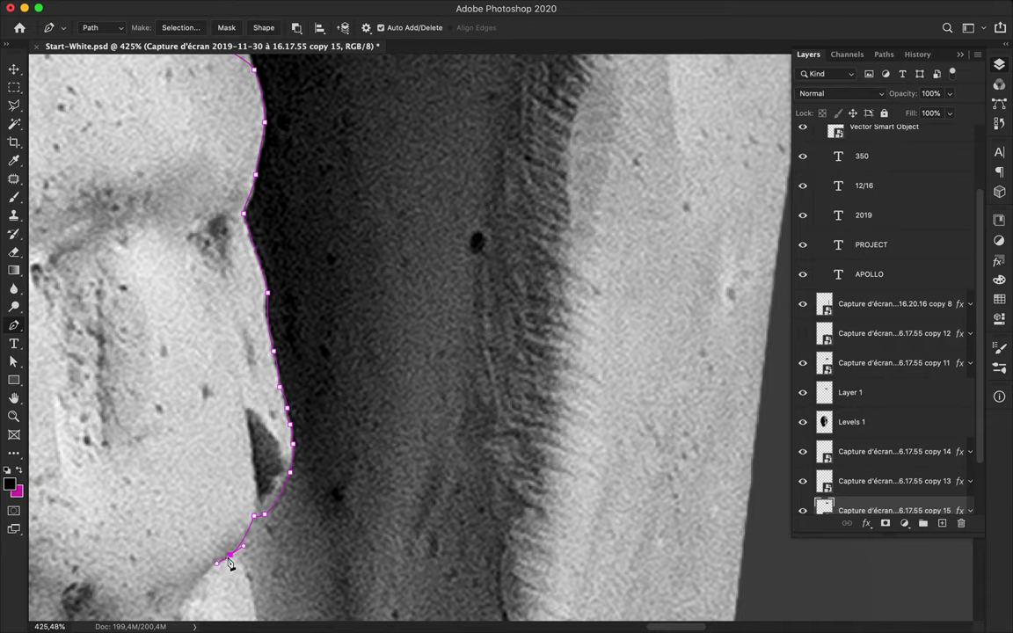
pyautogui.click(250, 582)
pyautogui.moveTo(250, 582); pyautogui.dragTo(234, 304)
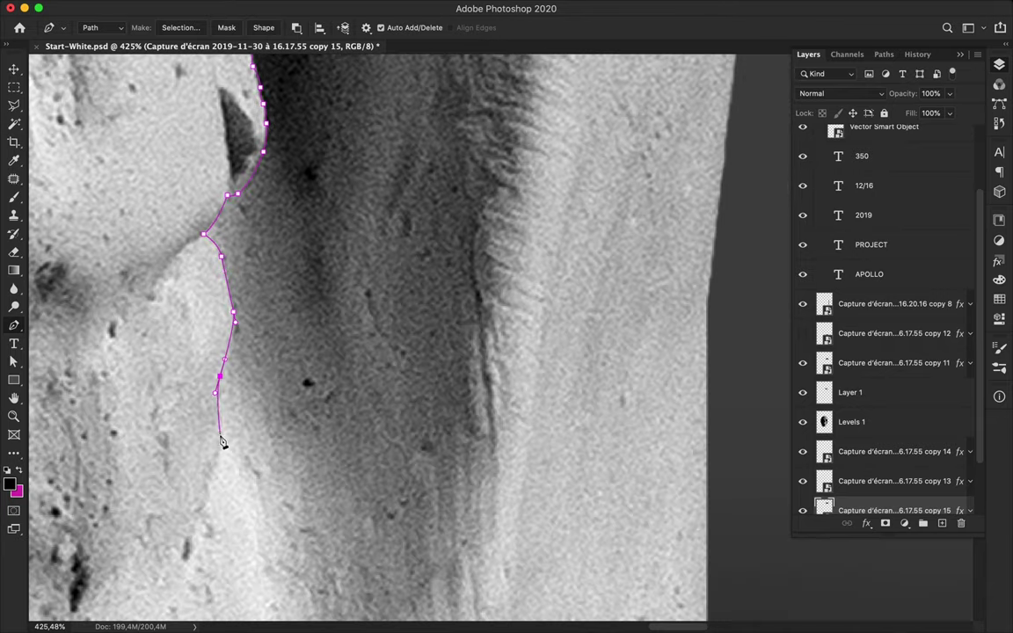
pyautogui.scroll(-5, 222, 443)
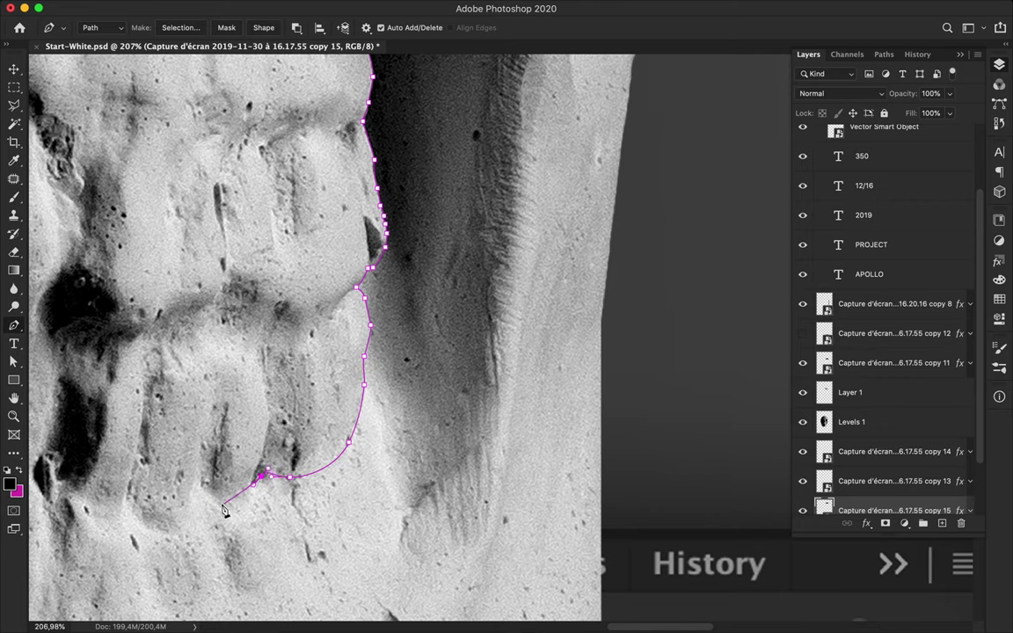
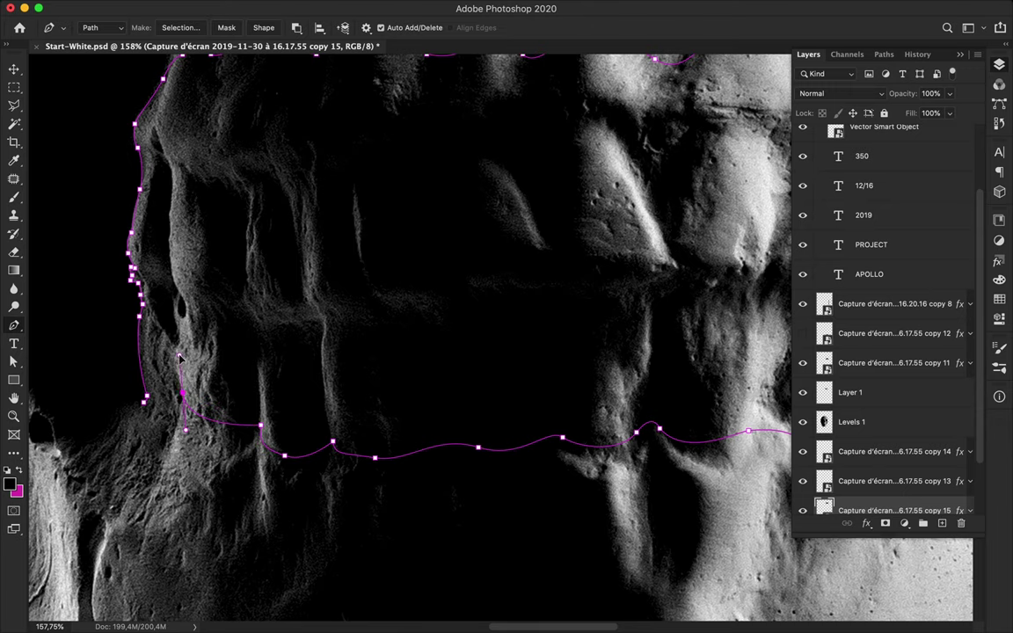
# - Turn the traced teeth path into a selection and copy the teeth to a new Layer 2
pyautogui.hotkey('ctrl', '-')
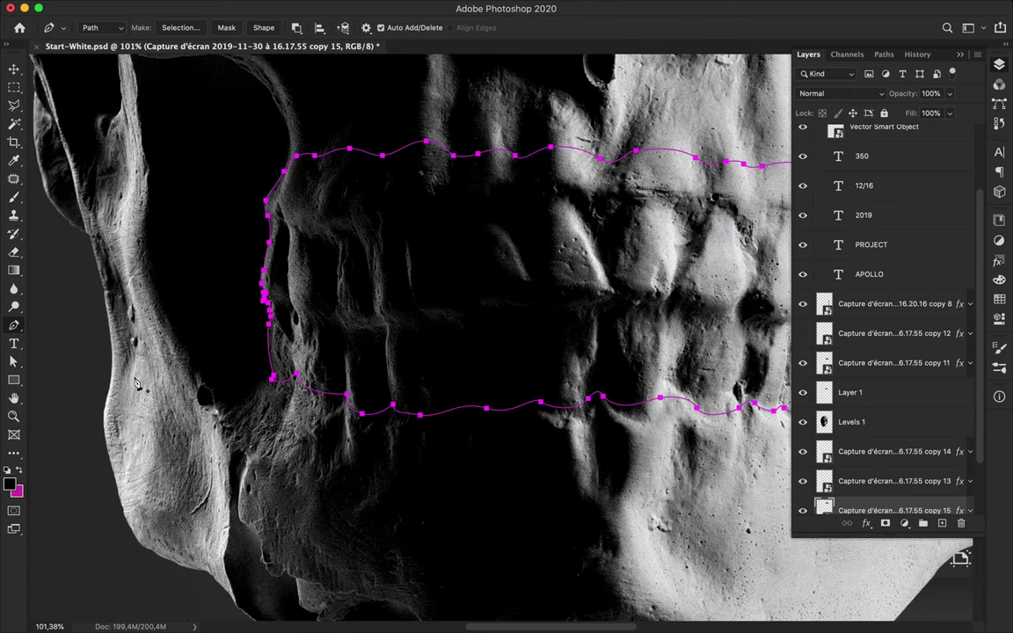
pyautogui.click(181, 27)
pyautogui.click(542, 246)
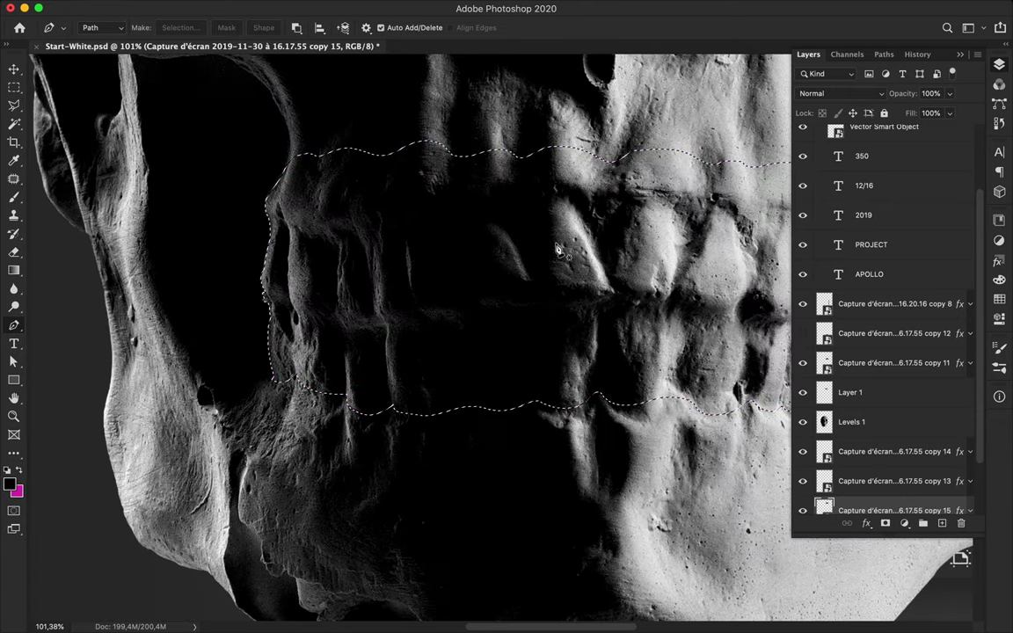
pyautogui.scroll(-1, 557, 251)
pyautogui.scroll(-2, 556, 251)
pyautogui.click(894, 422)
pyautogui.hotkey('ctrl', 'j')
# - Shift the copied teeth down and to the left across the skull
pyautogui.press('v')
pyautogui.moveTo(656, 261); pyautogui.dragTo(679, 303)
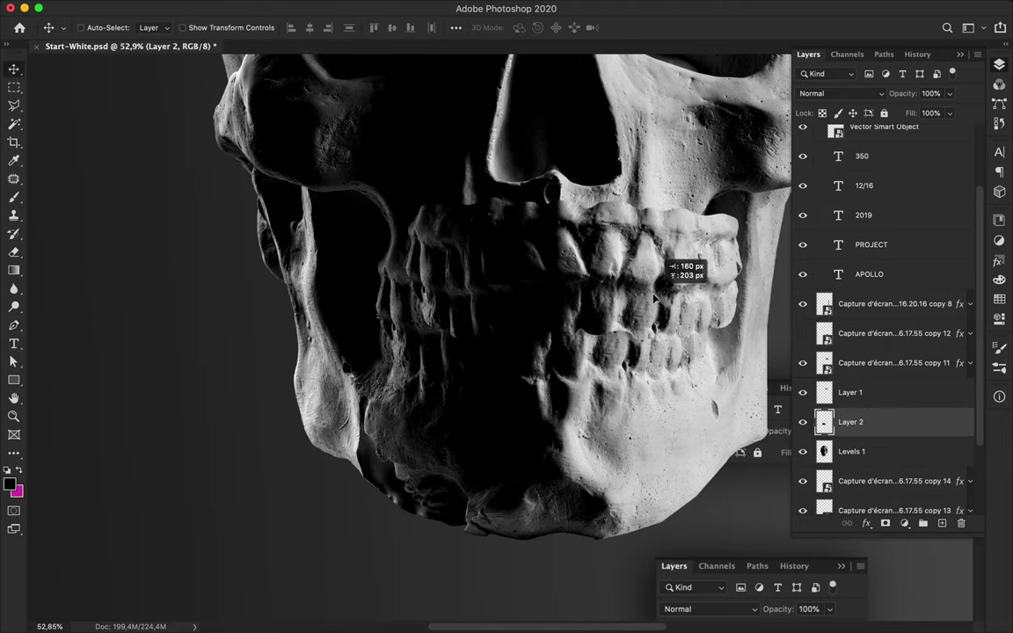
pyautogui.scroll(-2, 679, 304)
pyautogui.hotkey('ctrl', 't')
pyautogui.press('Return')
pyautogui.moveTo(567, 302)
pyautogui.mouseDown()
pyautogui.moveTo(632, 384)
pyautogui.moveTo(470, 336)
pyautogui.mouseUp()
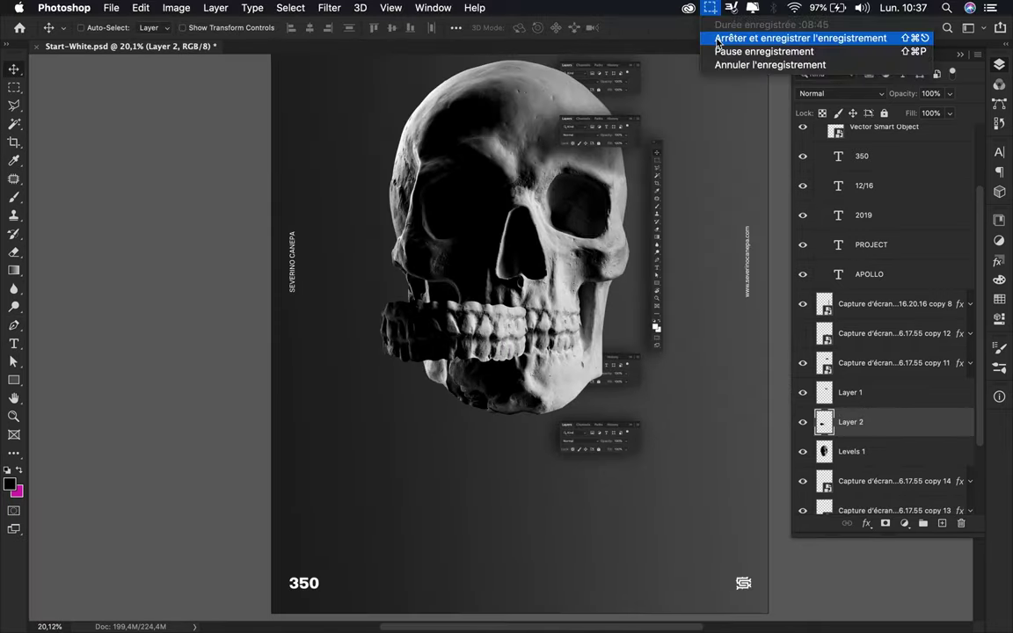
# - Copy the drop shadow style from another layer and paste it onto Layer 2
pyautogui.press('F7')
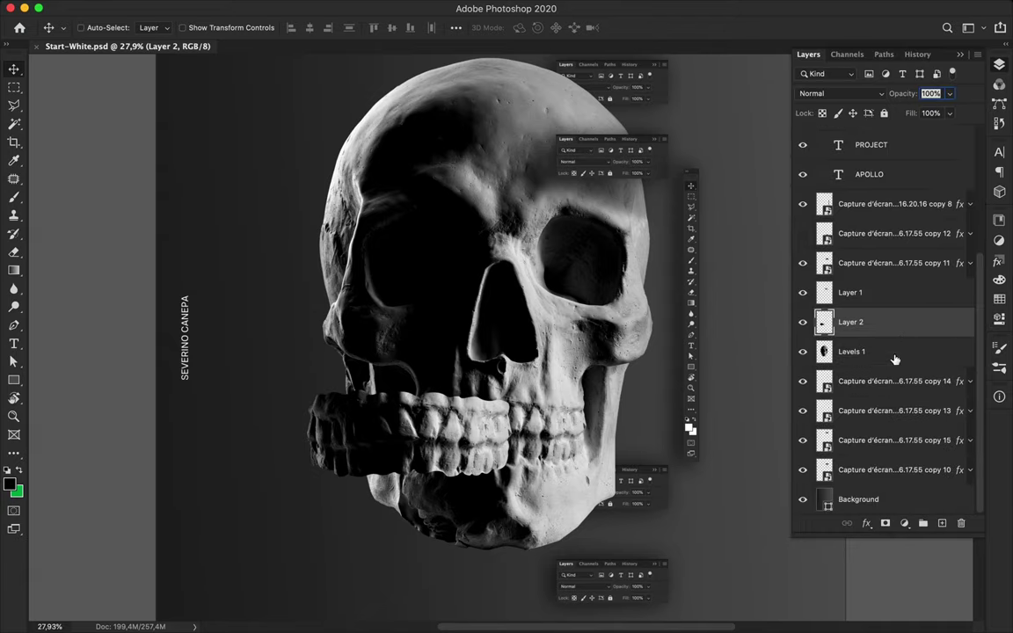
pyautogui.click(836, 416)
pyautogui.rightClick(836, 416)
pyautogui.rightClick(890, 330)
pyautogui.click(783, 352)
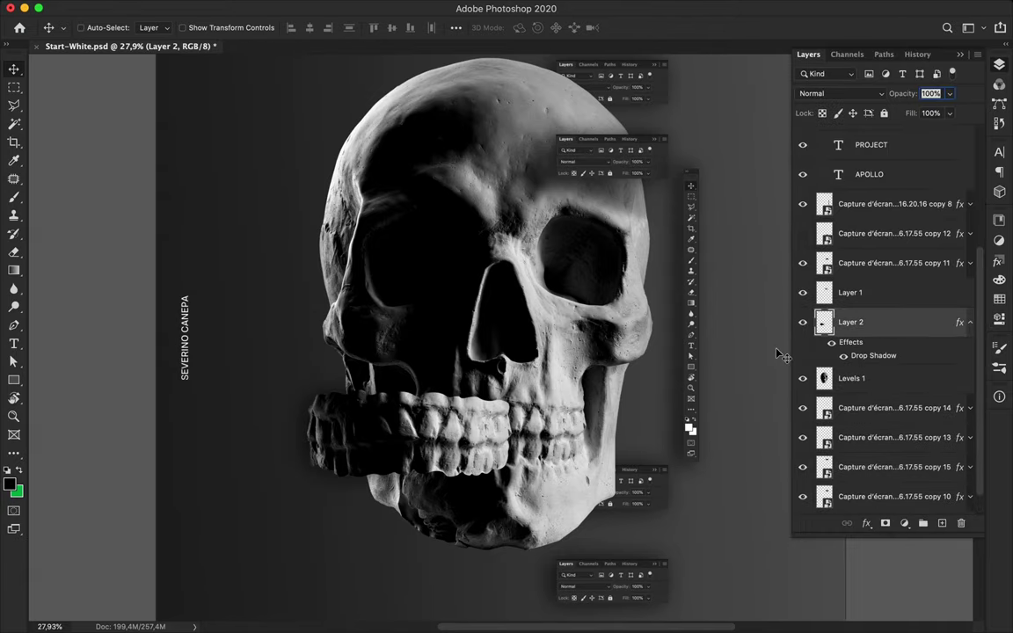
pyautogui.click(970, 322)
# - Paint black over the offset teeth on a new layer and Gaussian-blur it at radius 82,5
pyautogui.click(942, 523)
pyautogui.press('b')
pyautogui.moveTo(317, 413); pyautogui.dragTo(510, 431)
pyautogui.press('m')
pyautogui.click(329, 8)
pyautogui.moveTo(336, 175)
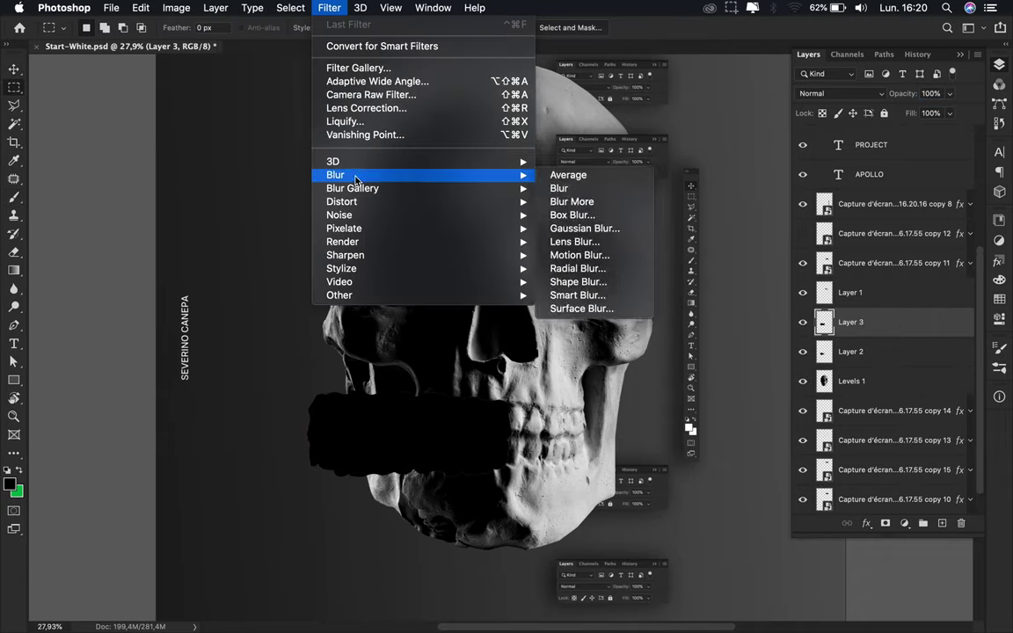
pyautogui.click(576, 226)
pyautogui.click(807, 142)
# - Move Layer 3 below Layer 2 and clip it to Levels 1
pyautogui.press('v')
pyautogui.moveTo(850, 322); pyautogui.dragTo(871, 370)
pyautogui.keyDown('alt'); pyautogui.click(870, 368); pyautogui.keyUp('alt')
pyautogui.scroll(-2, 492, 482)
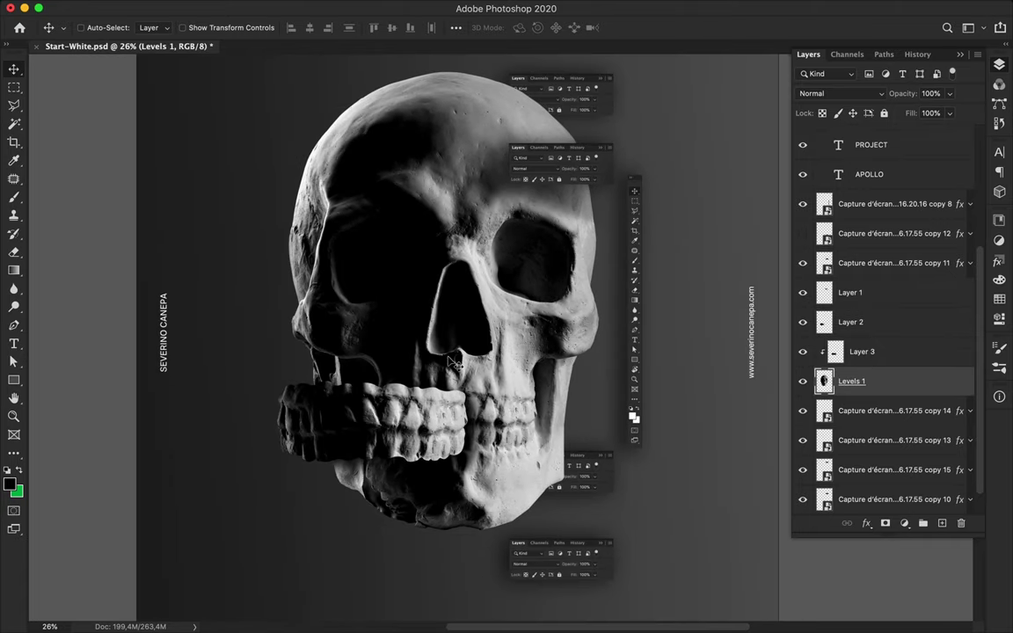
pyautogui.scroll(-2, 449, 357)
# - Reposition the toolbar screenshot copy 8 layer above Layer 3 and duplicate Layer 3 above it
pyautogui.moveTo(409, 299)
pyautogui.mouseDown()
pyautogui.moveTo(397, 246)
pyautogui.moveTo(406, 449)
pyautogui.mouseUp()
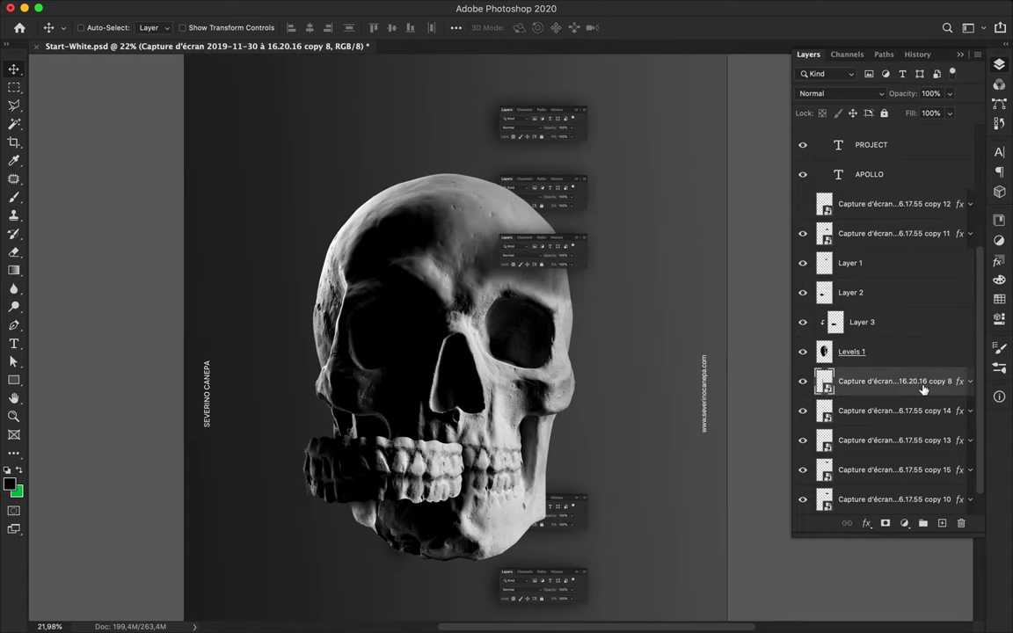
pyautogui.moveTo(892, 203); pyautogui.dragTo(892, 337)
pyautogui.moveTo(856, 369); pyautogui.dragTo(849, 322)
pyautogui.click(892, 352)
# - Add a new empty layer below Levels 1 and load the skull outline as a selection
pyautogui.scroll(3, 492, 361)
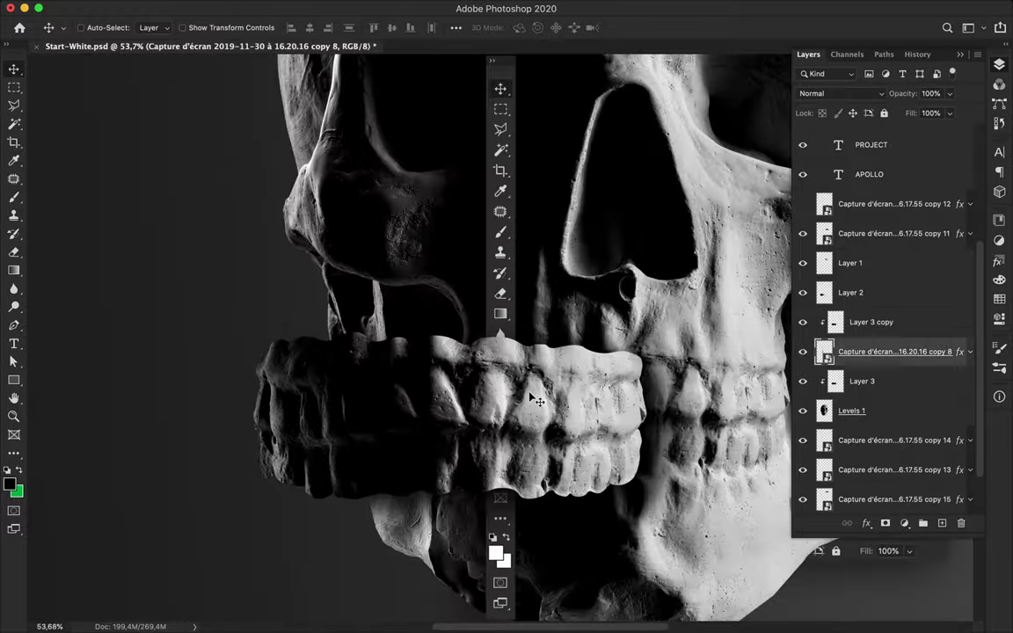
pyautogui.scroll(-4, 492, 360)
pyautogui.scroll(2, 493, 360)
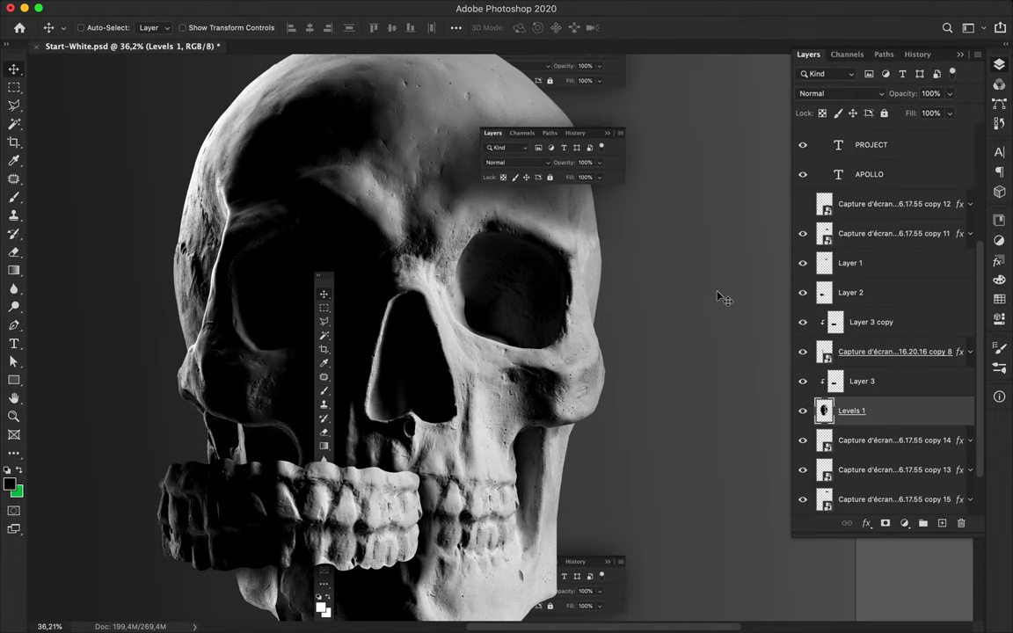
pyautogui.scroll(-2, 720, 296)
pyautogui.click(942, 523)
pyautogui.keyDown('ctrl'); pyautogui.click(824, 411); pyautogui.keyUp('ctrl')
# - Fill the skull outline on Layer 4 and offset the dark silhouette behind the skull
pyautogui.press('b')
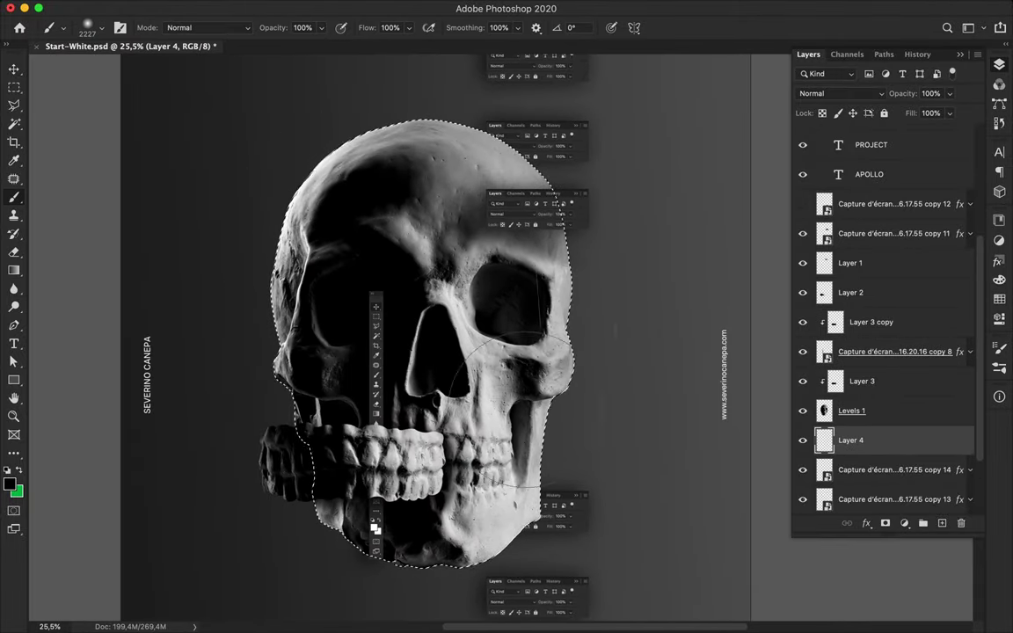
pyautogui.press('m')
pyautogui.hotkey('ctrl', 'd')
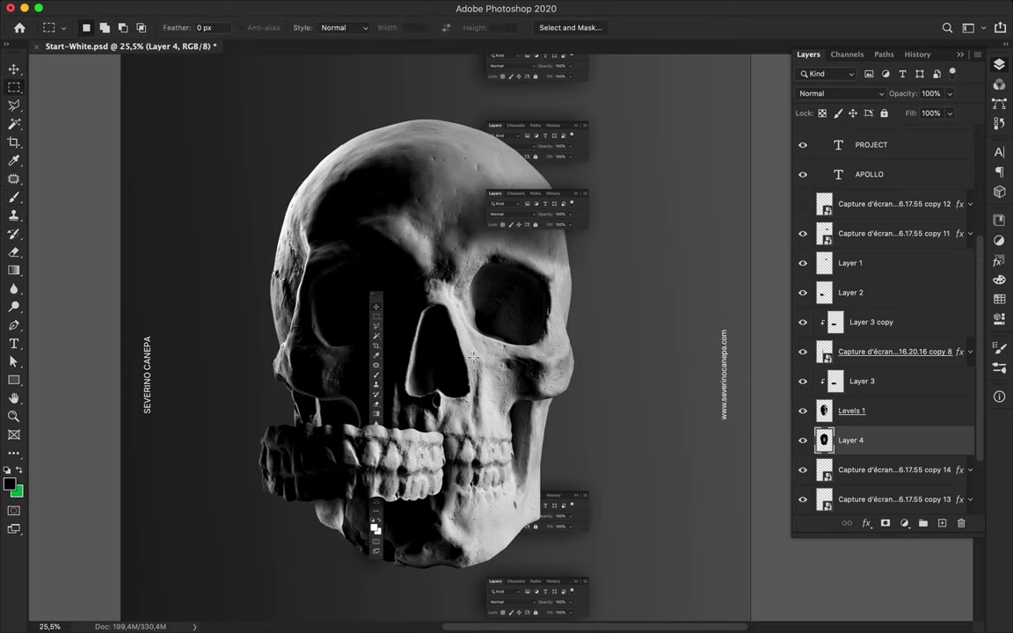
pyautogui.press('v')
pyautogui.moveTo(362, 153); pyautogui.dragTo(403, 174)
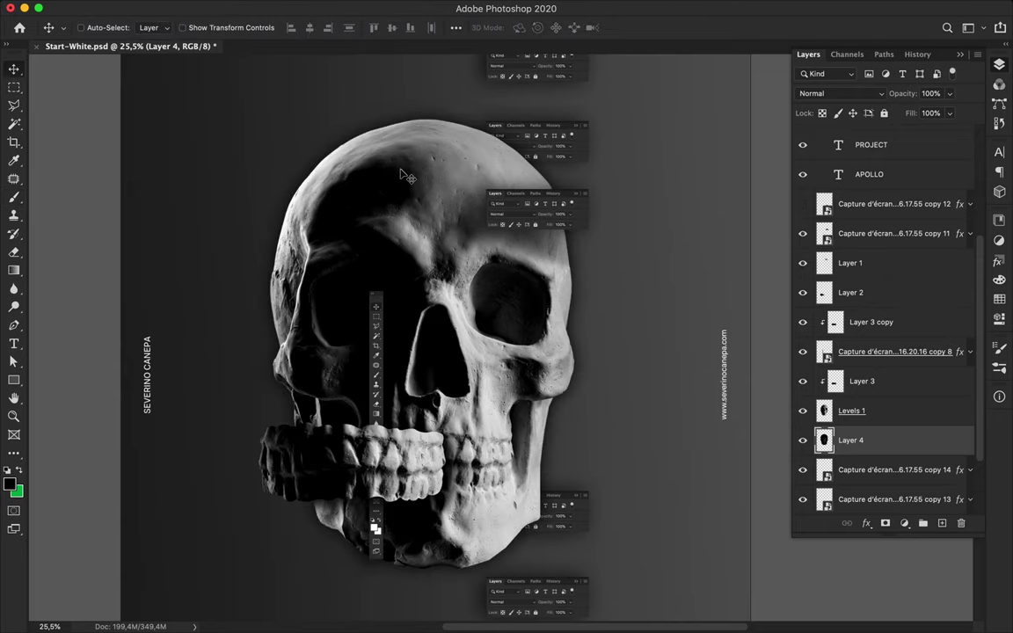
pyautogui.hotkey('ctrl', 't')
pyautogui.moveTo(407, 332); pyautogui.dragTo(409, 344)
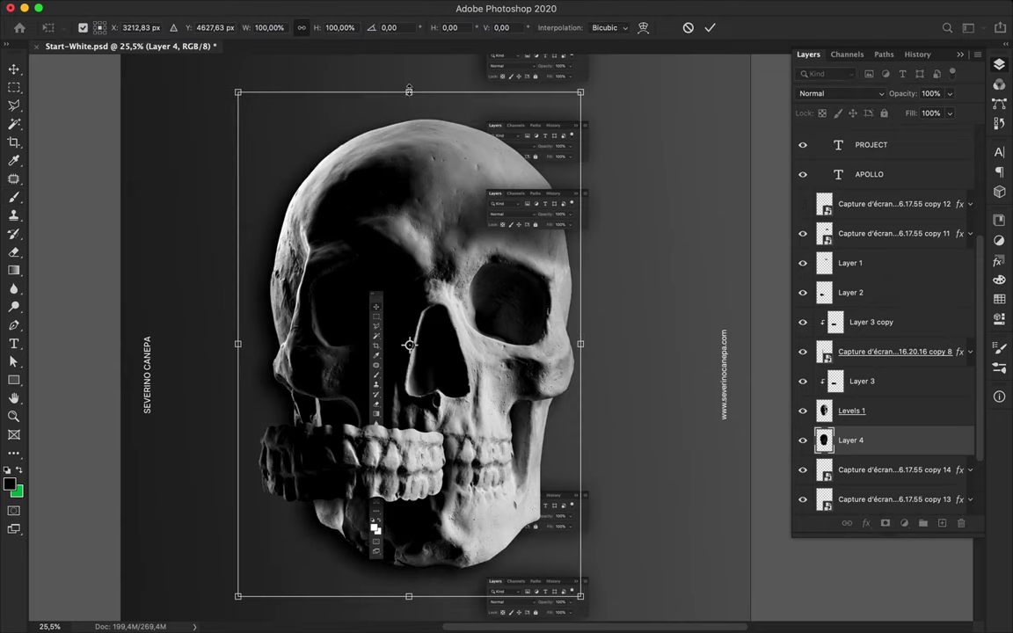
pyautogui.moveTo(409, 91); pyautogui.dragTo(409, 108)
pyautogui.press('Return')
pyautogui.moveTo(458, 220); pyautogui.dragTo(447, 252)
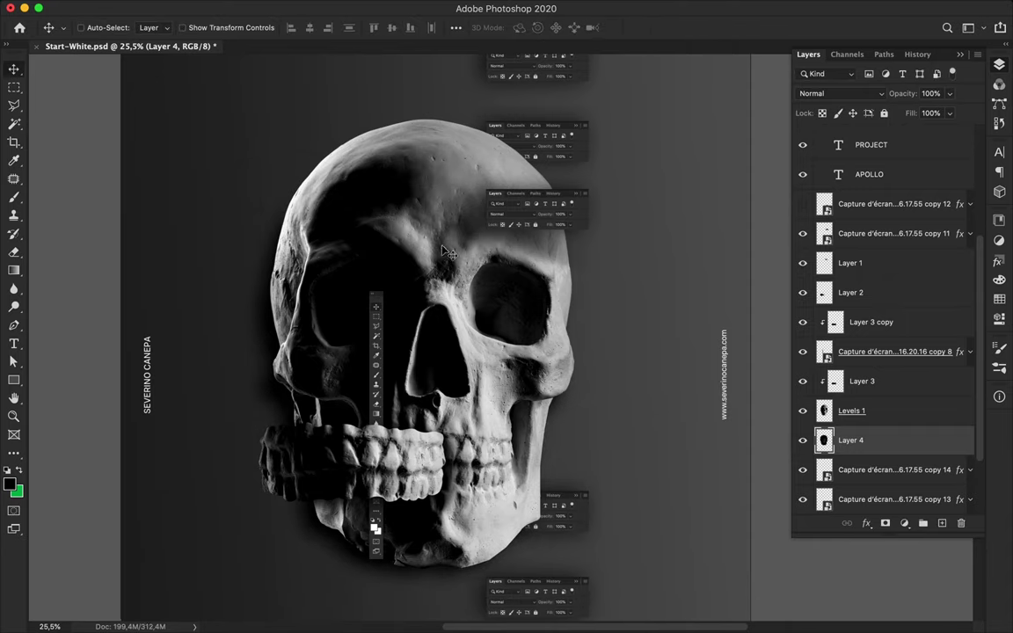
# - Duplicate the silhouette layer and lower the original Layer 4's fill to 59%
pyautogui.moveTo(293, 328); pyautogui.dragTo(326, 334)
pyautogui.hotkey('shift', '4')
pyautogui.hotkey('shift', '3')
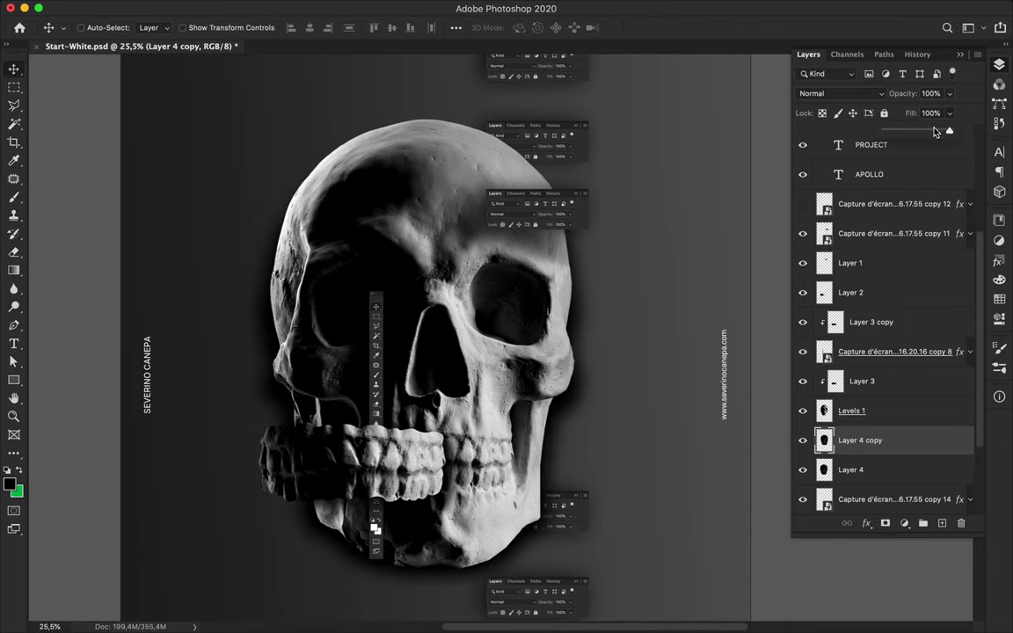
pyautogui.click(851, 470)
pyautogui.moveTo(950, 113); pyautogui.dragTo(934, 132)
pyautogui.scroll(-3, 396, 524)
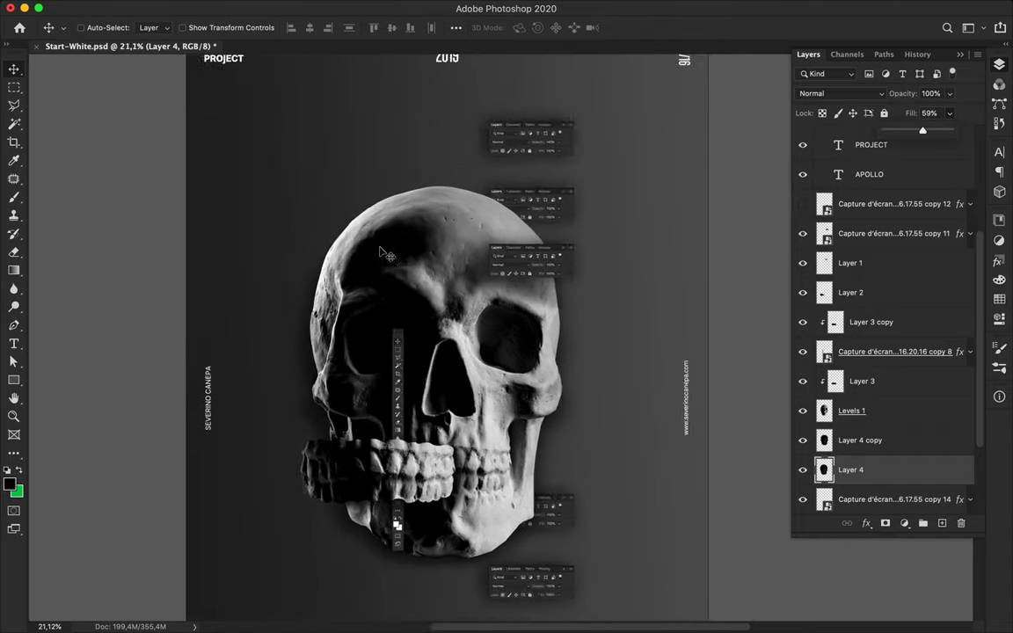
pyautogui.scroll(5, 395, 524)
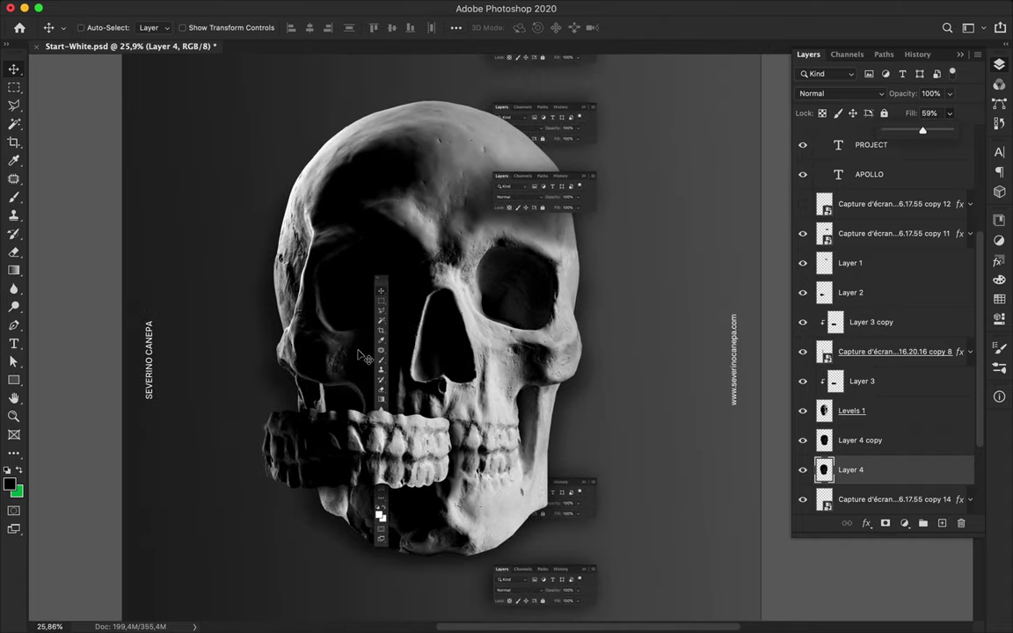
# - Select the Rectangle tool and set the shape fill and outline colour options
pyautogui.press('u')
pyautogui.click(155, 27)
pyautogui.click(141, 132)
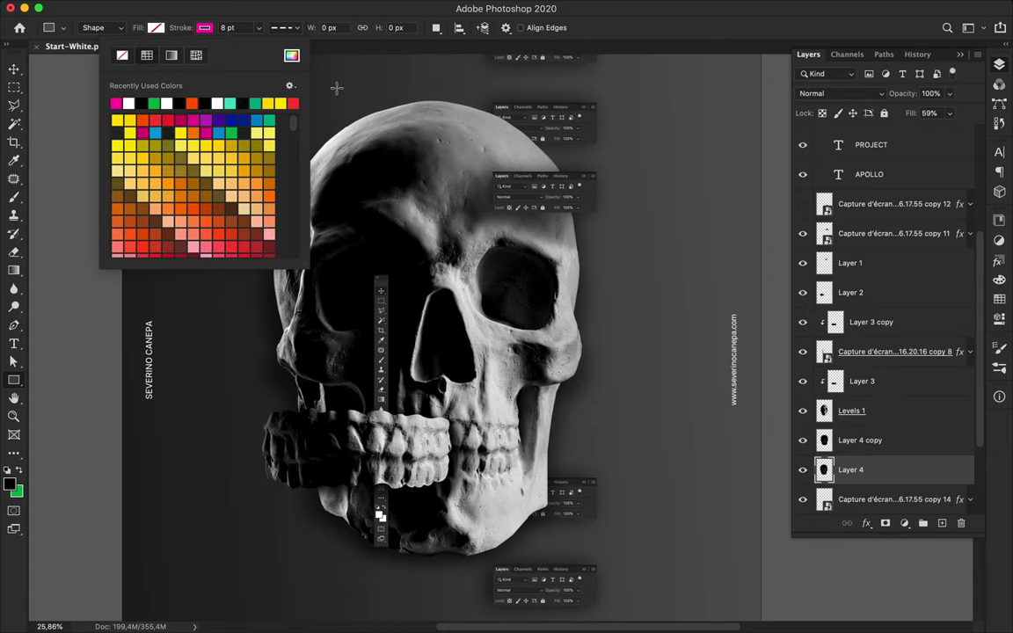
# - Set the rectangle's outline colour to the cyan swatch from the swatch library
pyautogui.click(999, 299)
pyautogui.scroll(-5, 871, 264)
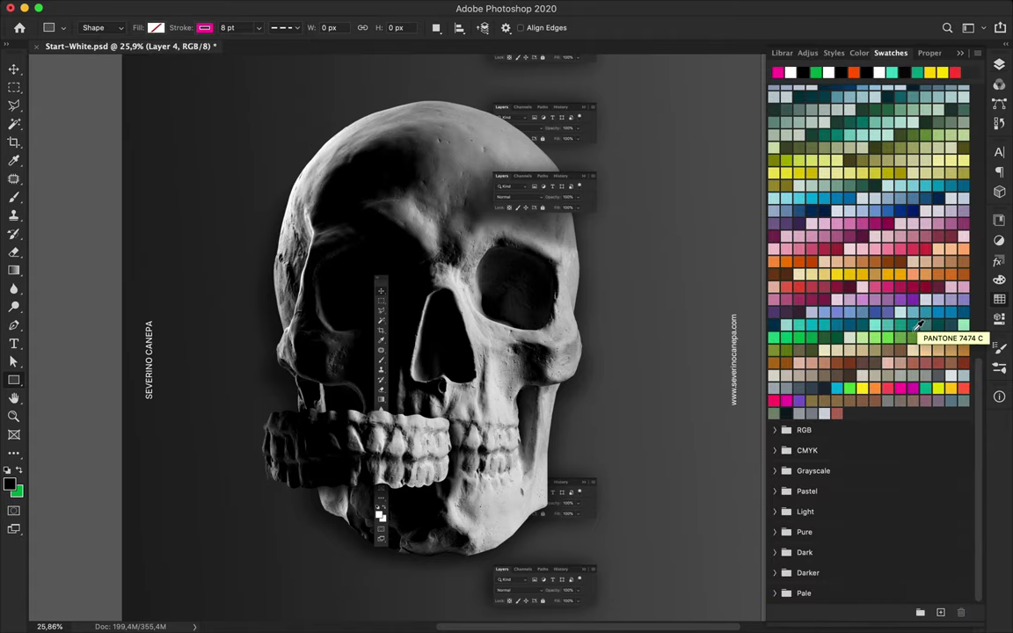
pyautogui.click(837, 387)
pyautogui.click(204, 27)
pyautogui.click(111, 101)
pyautogui.click(964, 58)
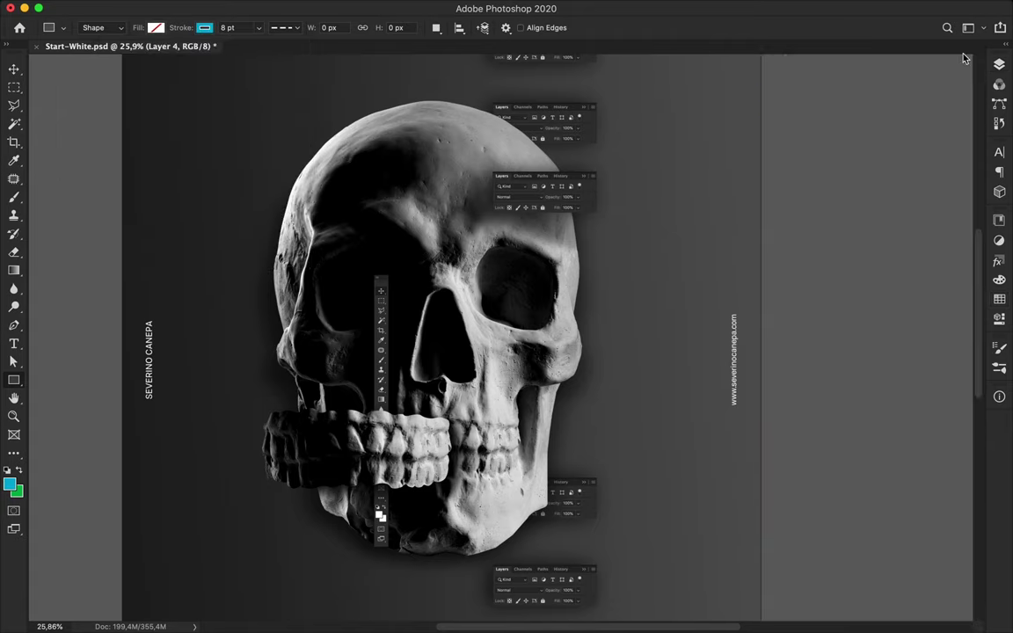
# - Draw a tall rectangle down the skull's centre with a solid 13 pt stroke, nudge it left, then hide it
pyautogui.moveTo(374, 94); pyautogui.dragTo(517, 582)
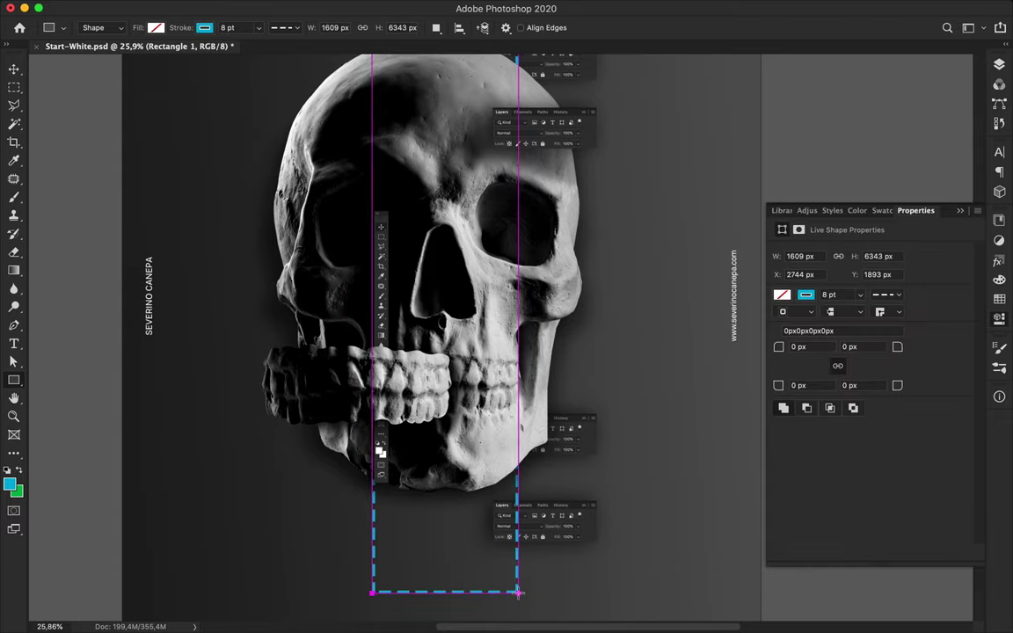
pyautogui.click(290, 28)
pyautogui.click(279, 74)
pyautogui.press('v')
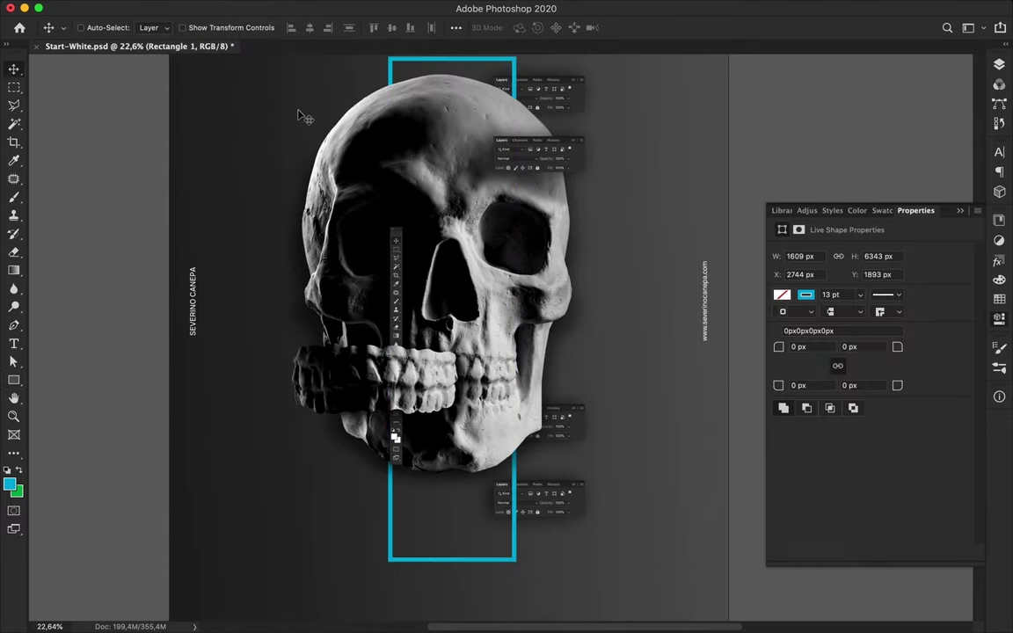
pyautogui.press('a')
pyautogui.moveTo(384, 77); pyautogui.dragTo(371, 84)
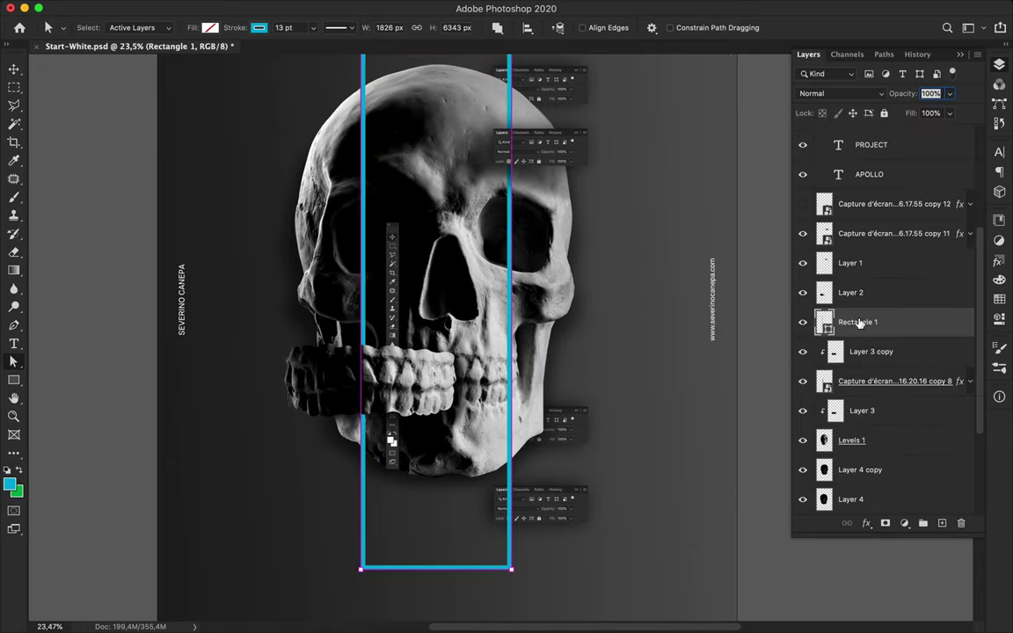
pyautogui.click(802, 322)
pyautogui.scroll(3, 441, 184)
# - Trace the left eye socket with the Pen tool and convert the path into a selection
pyautogui.scroll(2, 441, 184)
pyautogui.press('p')
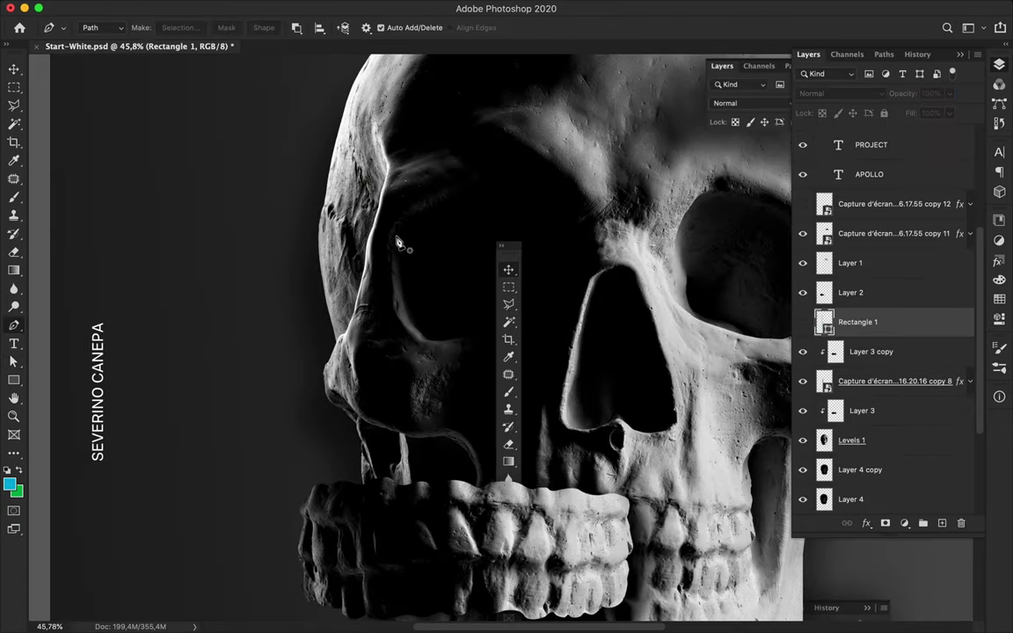
pyautogui.scroll(2, 369, 219)
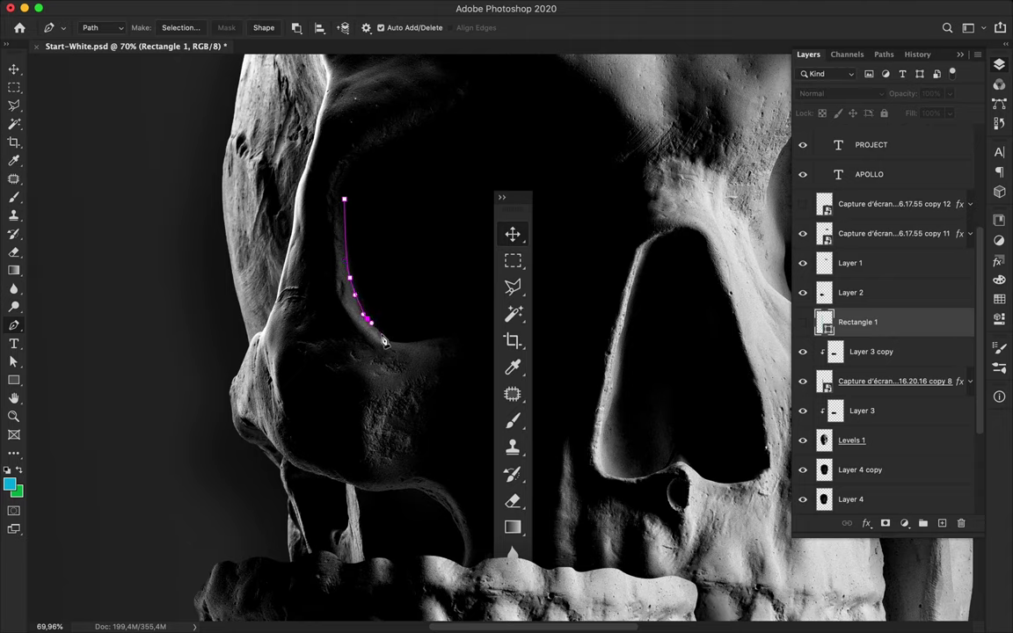
pyautogui.click(469, 325)
pyautogui.click(482, 128)
pyautogui.click(439, 117)
pyautogui.click(356, 161)
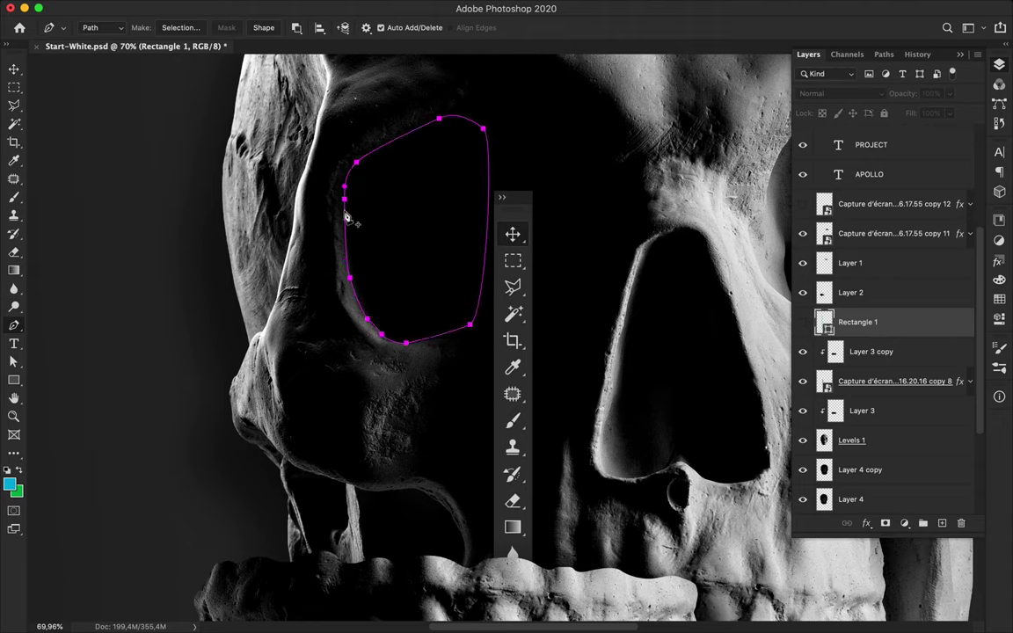
pyautogui.press('v')
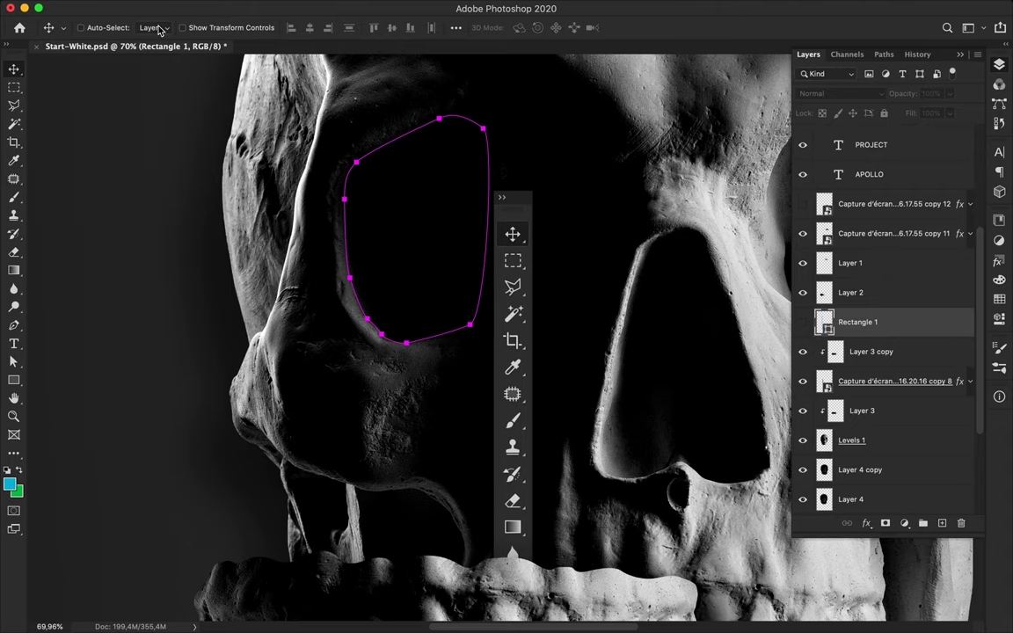
pyautogui.press('p')
pyautogui.click(180, 27)
pyautogui.press('Return')
# - Show Rectangle 1 again and select it, undoing a trial layer mask
pyautogui.click(888, 442)
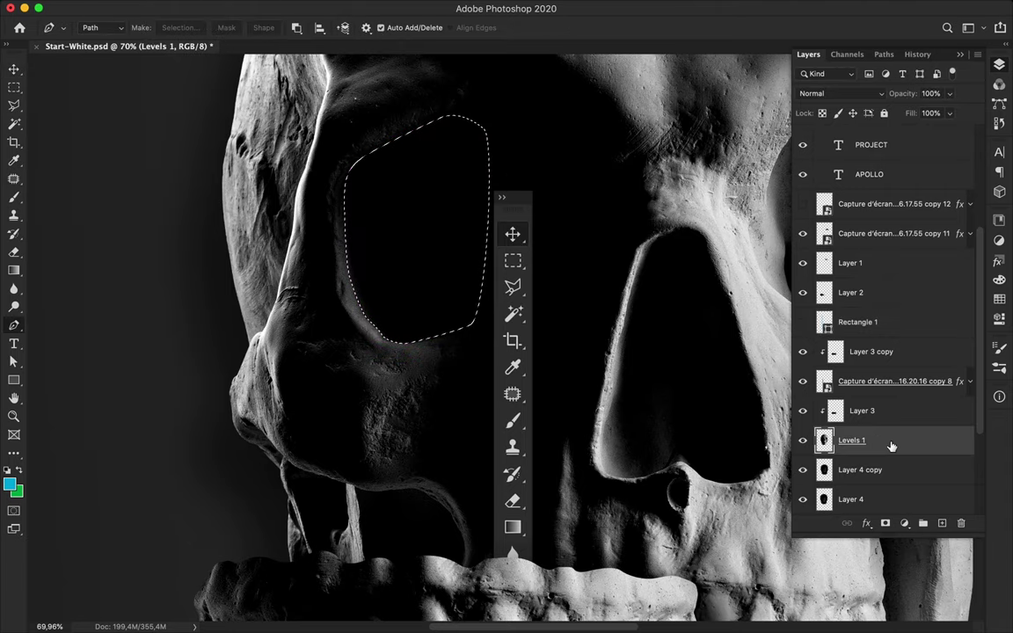
pyautogui.click(803, 322)
pyautogui.click(858, 322)
pyautogui.click(884, 524)
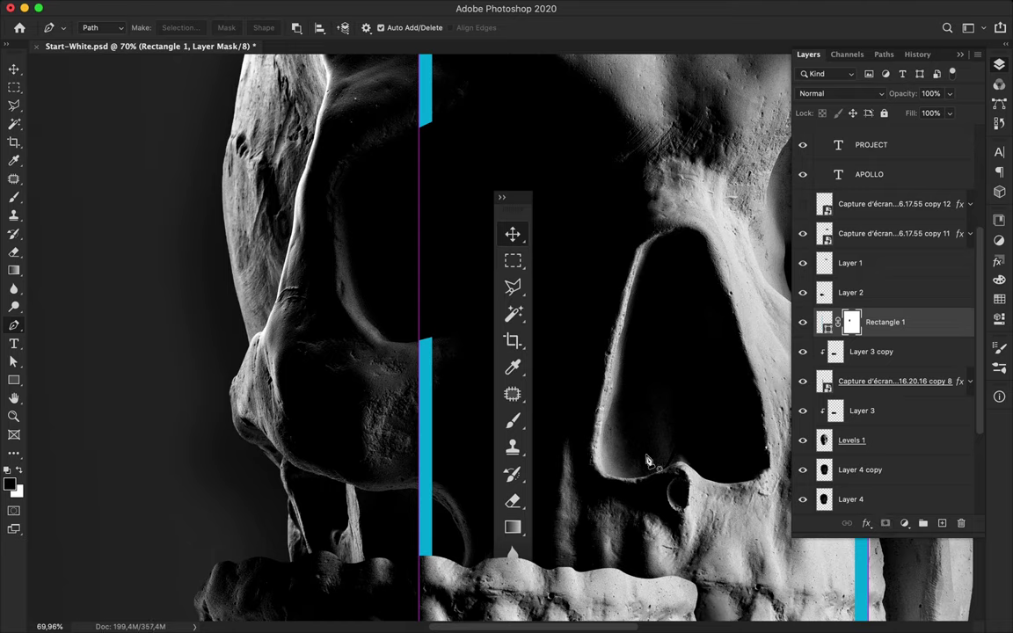
pyautogui.hotkey('ctrl', 'z')
# - Paint a black gradient on new Layer 5 fading the cyan bar inside the eye socket
pyautogui.hotkey('ctrl', '0')
pyautogui.press('g')
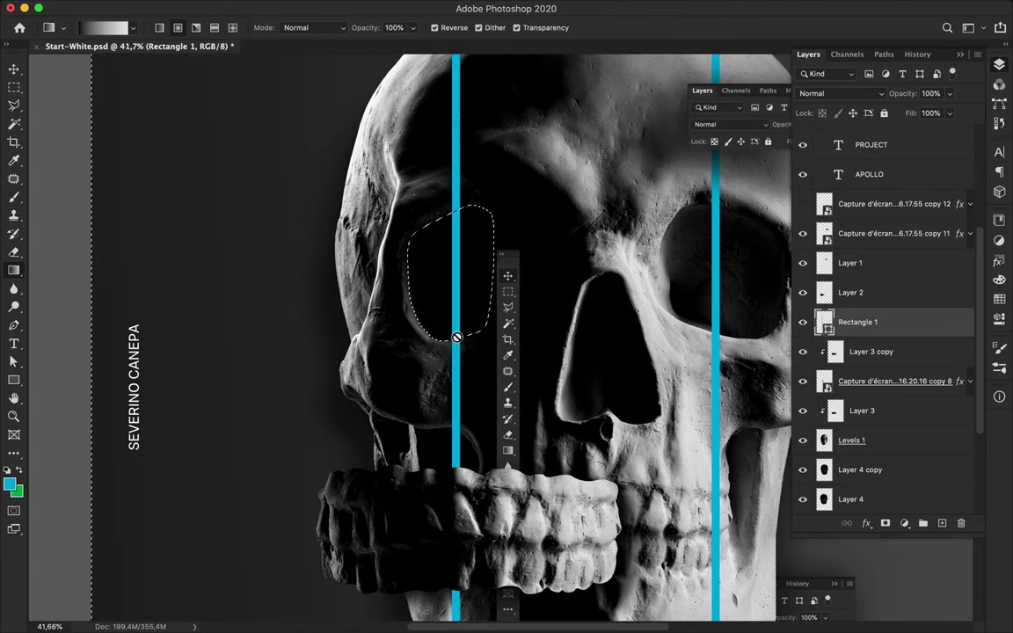
pyautogui.hotkey('ctrl', 'shift', 'alt', 'n')
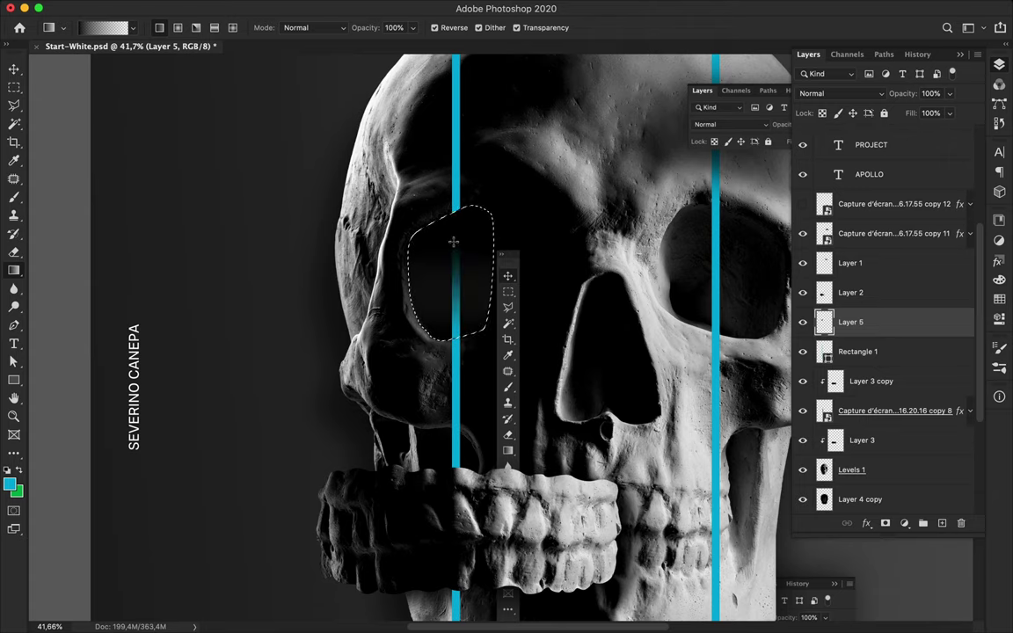
pyautogui.moveTo(452, 239); pyautogui.dragTo(451, 343)
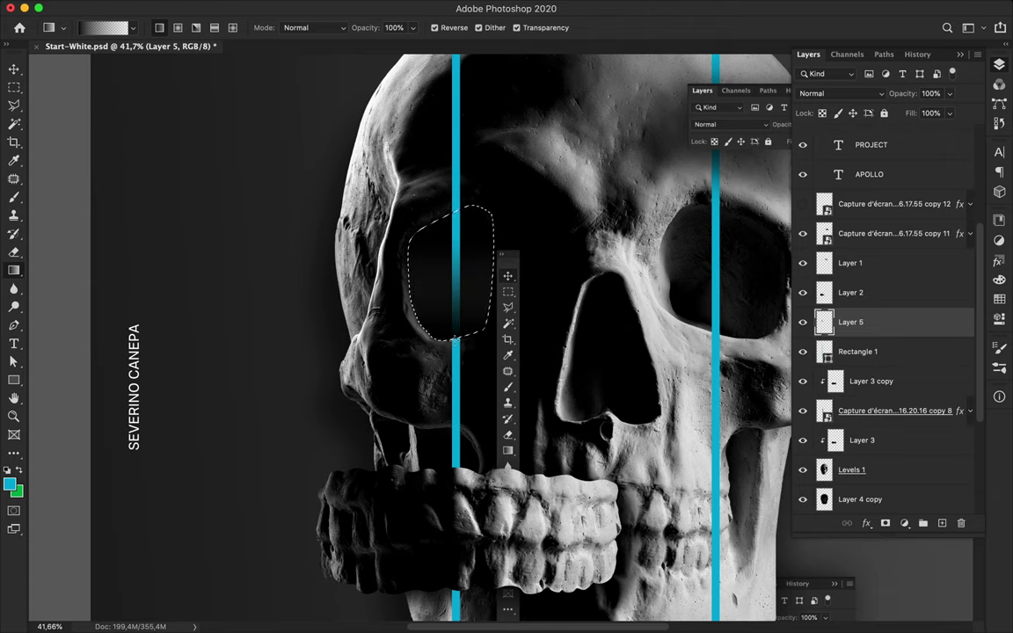
pyautogui.press('v')
pyautogui.scroll(5, 449, 365)
# - Start a pen path on the cheekbone edge and hide the Rectangle 1 cyan bars
pyautogui.press('p')
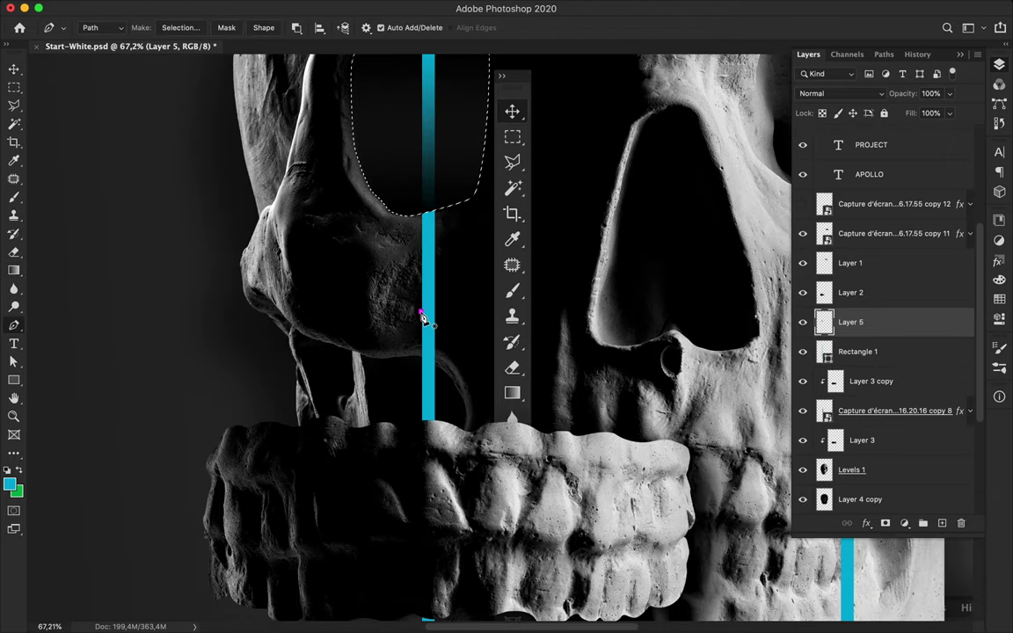
pyautogui.click(424, 320)
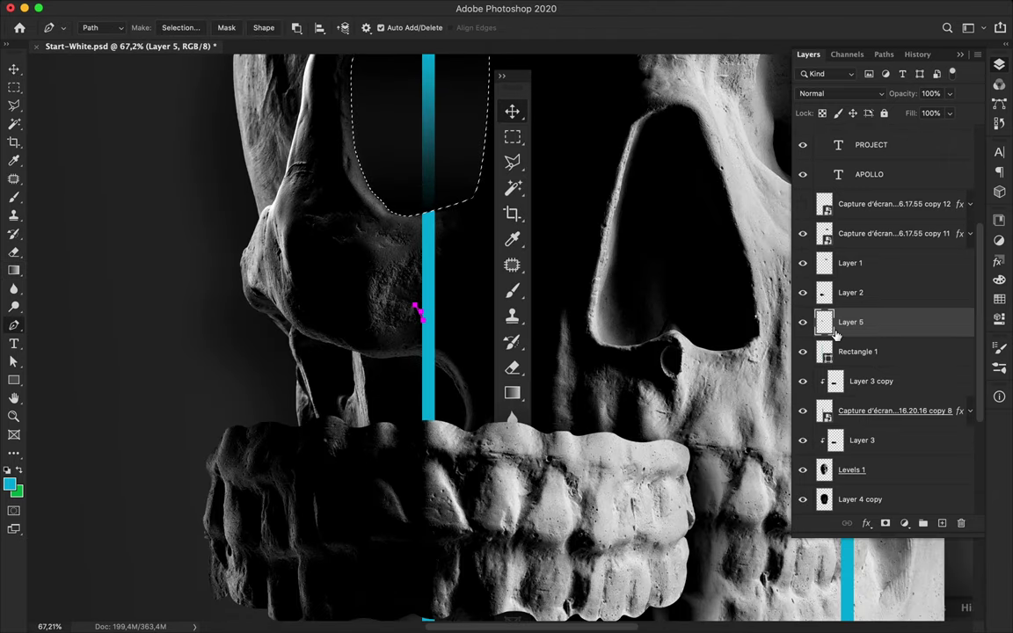
pyautogui.scroll(4, 498, 352)
pyautogui.click(802, 351)
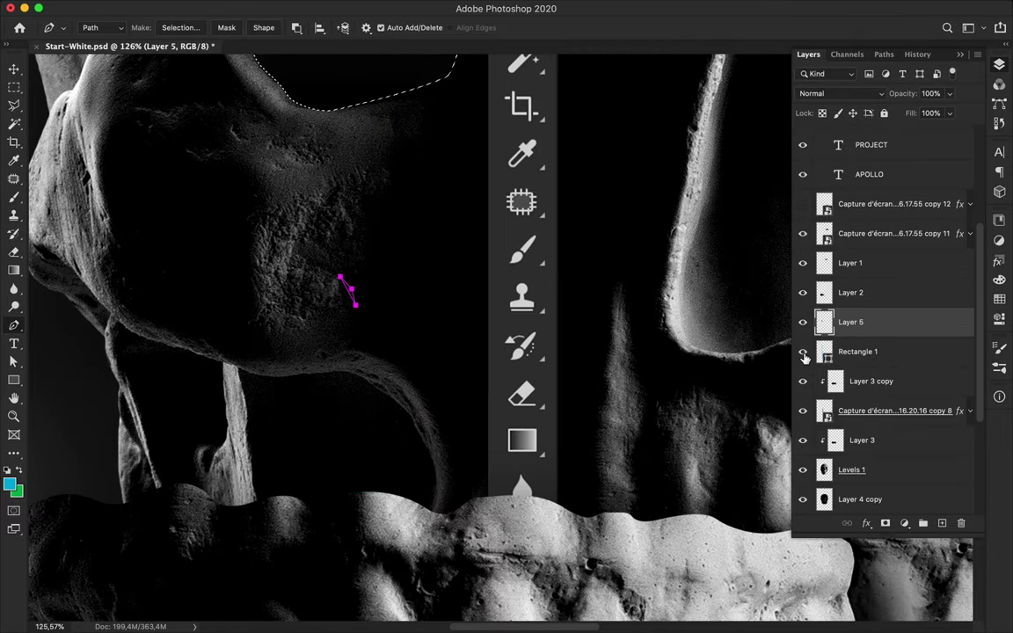
pyautogui.scroll(1, 343, 400)
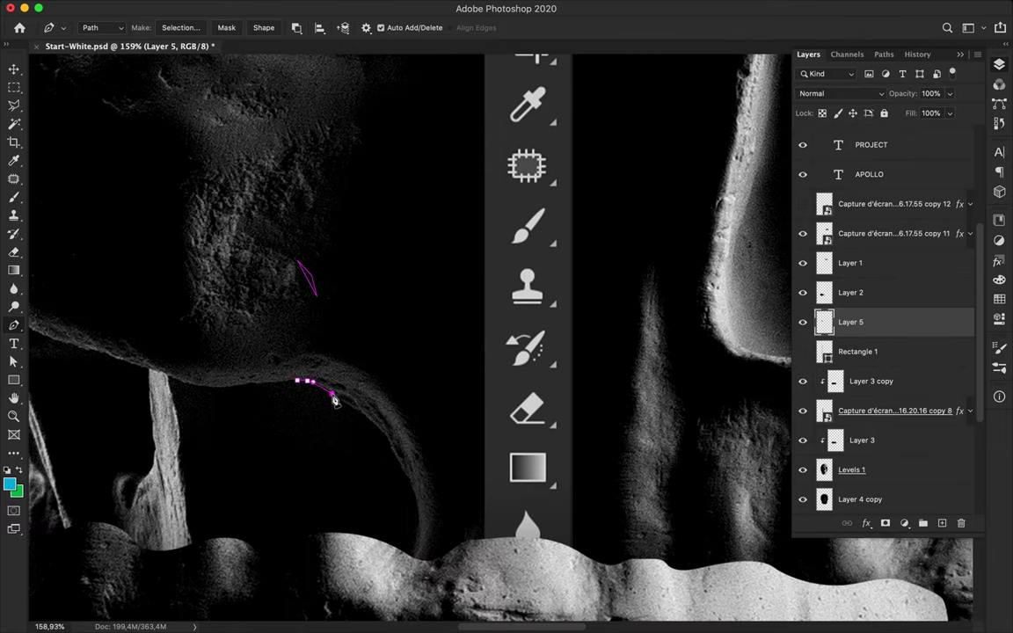
pyautogui.scroll(5, 407, 341)
# - Trace the cheekbone and neck outline and convert the path into a selection
pyautogui.click(422, 428)
pyautogui.click(406, 239)
pyautogui.click(334, 262)
pyautogui.click(281, 273)
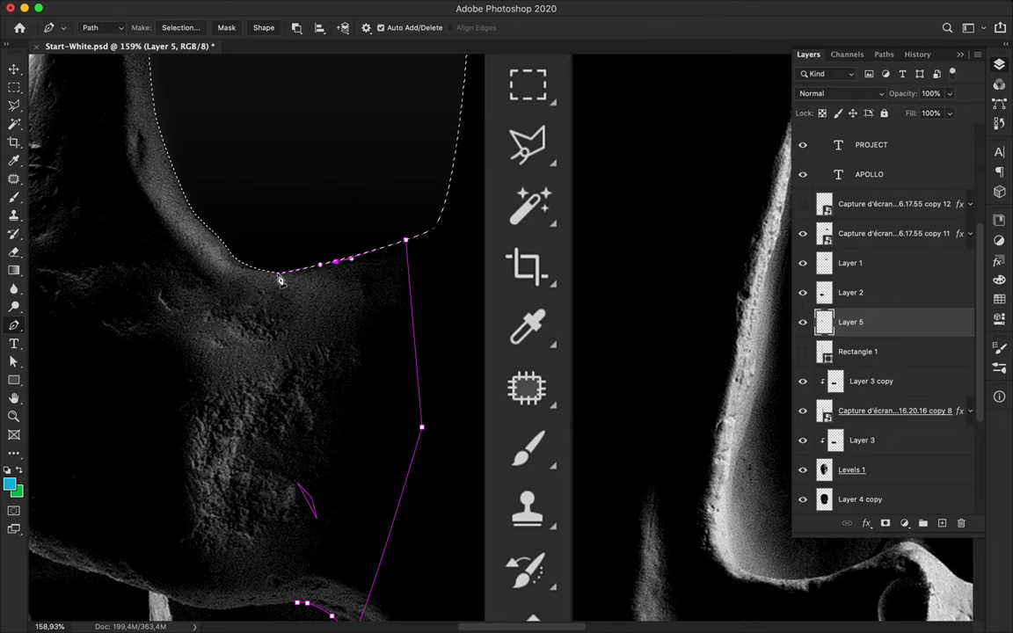
pyautogui.click(226, 299)
pyautogui.scroll(-4, 226, 303)
pyautogui.click(213, 442)
pyautogui.click(250, 437)
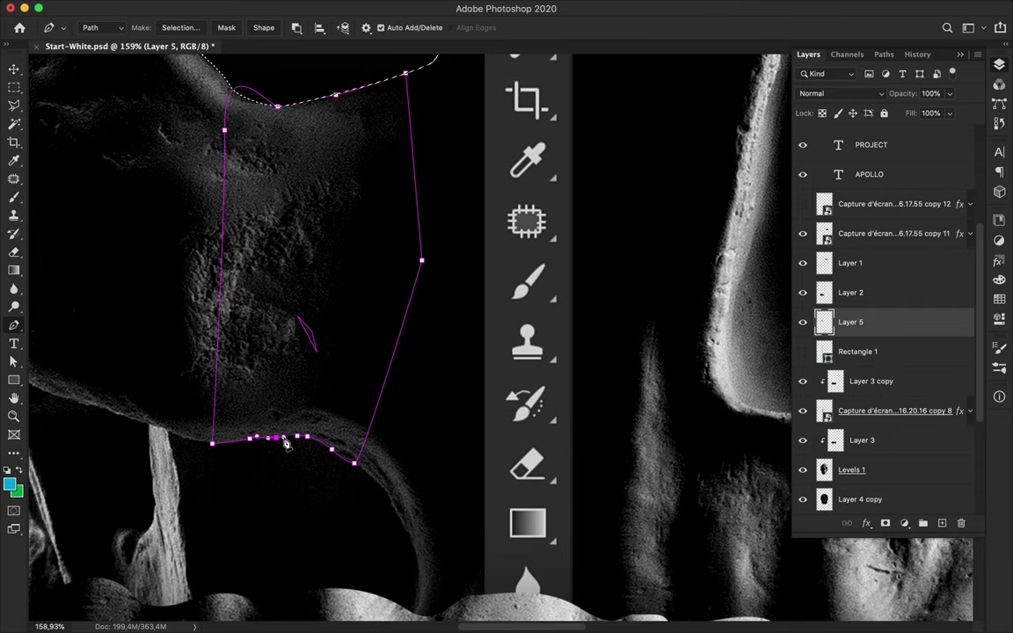
pyautogui.press('Return')
# - Show Rectangle 1 and delete the cyan bar inside the cheek selection
pyautogui.press('v')
pyautogui.click(802, 352)
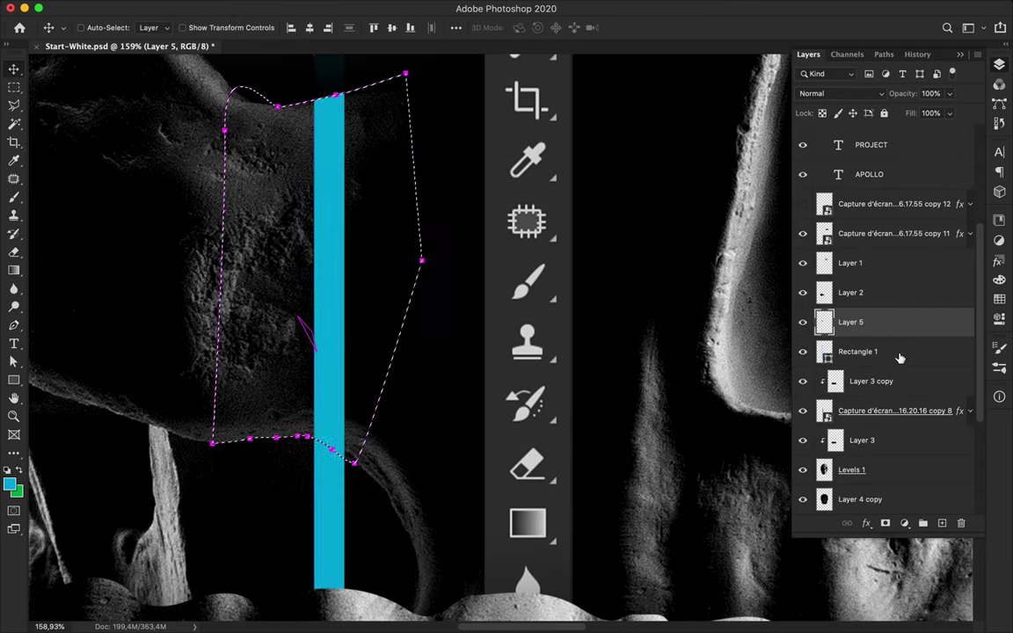
pyautogui.rightClick(762, 352)
pyautogui.press('Escape')
pyautogui.scroll(-5, 334, 299)
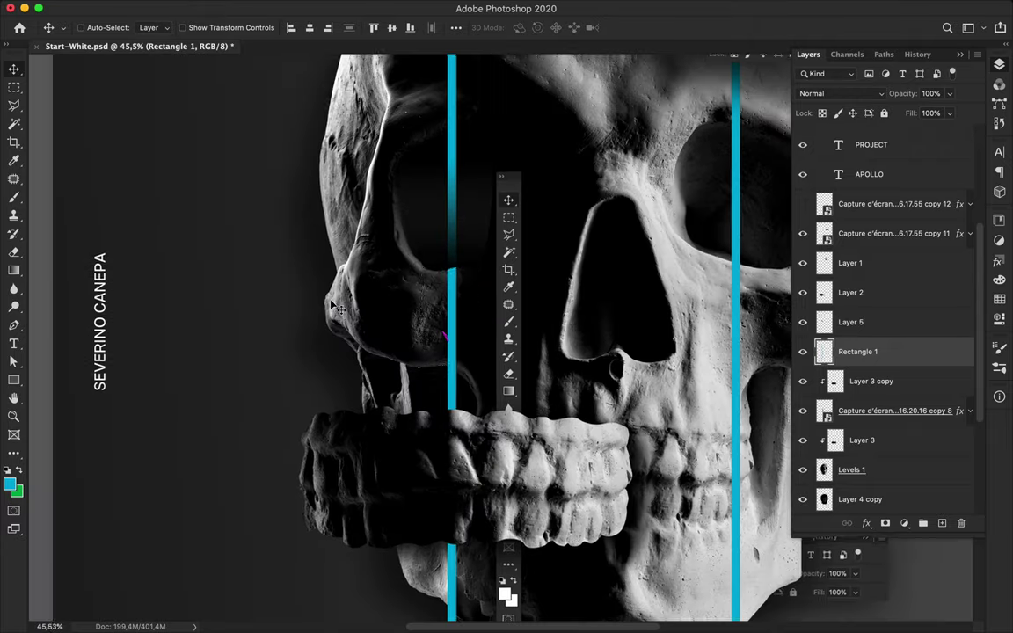
pyautogui.press('Delete')
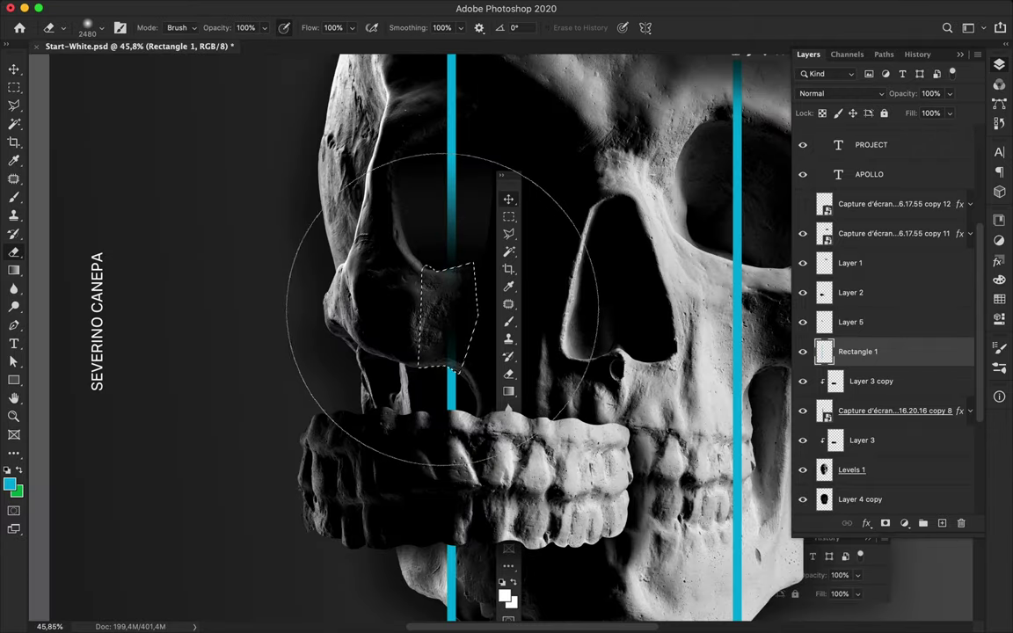
pyautogui.press('v')
# - Deselect, then outline the area above the teeth and turn it into a selection
pyautogui.press('p')
pyautogui.hotkey('ctrl', 'd')
pyautogui.click(424, 342)
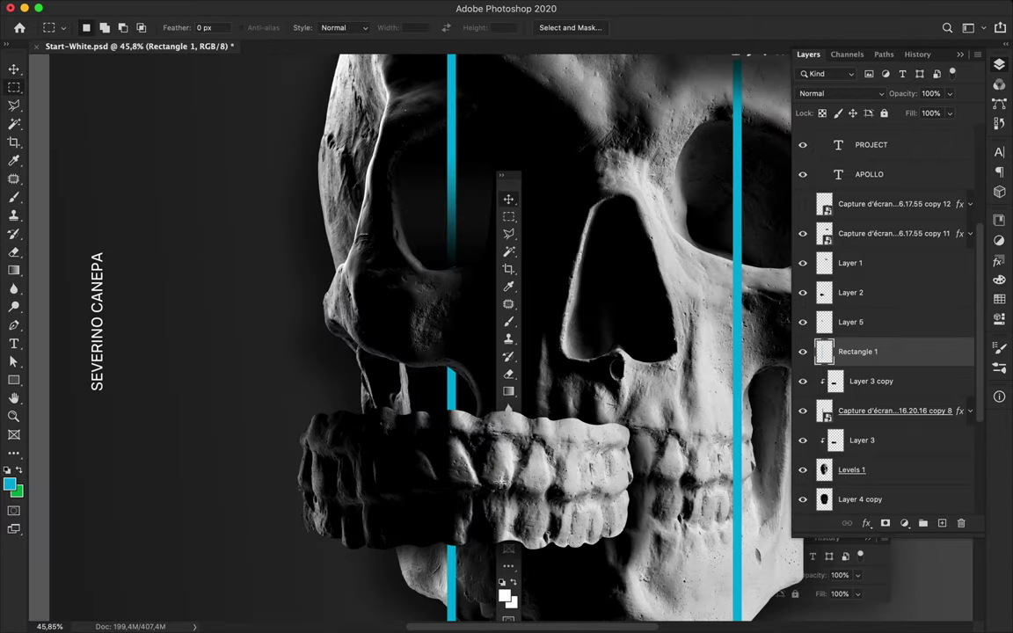
pyautogui.click(425, 342)
pyautogui.click(180, 28)
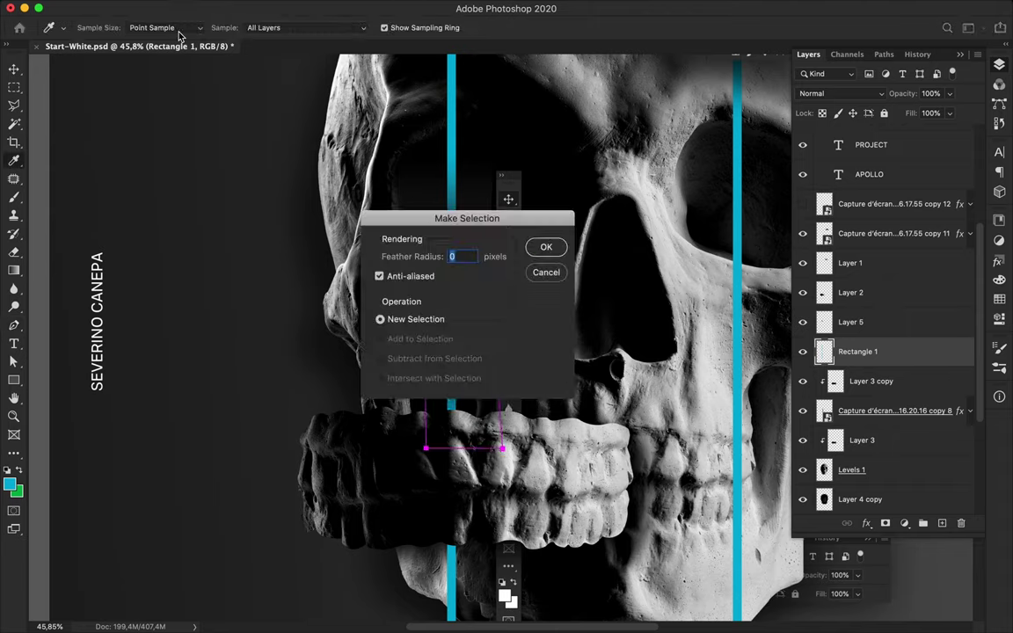
pyautogui.press('Return')
pyautogui.press('g')
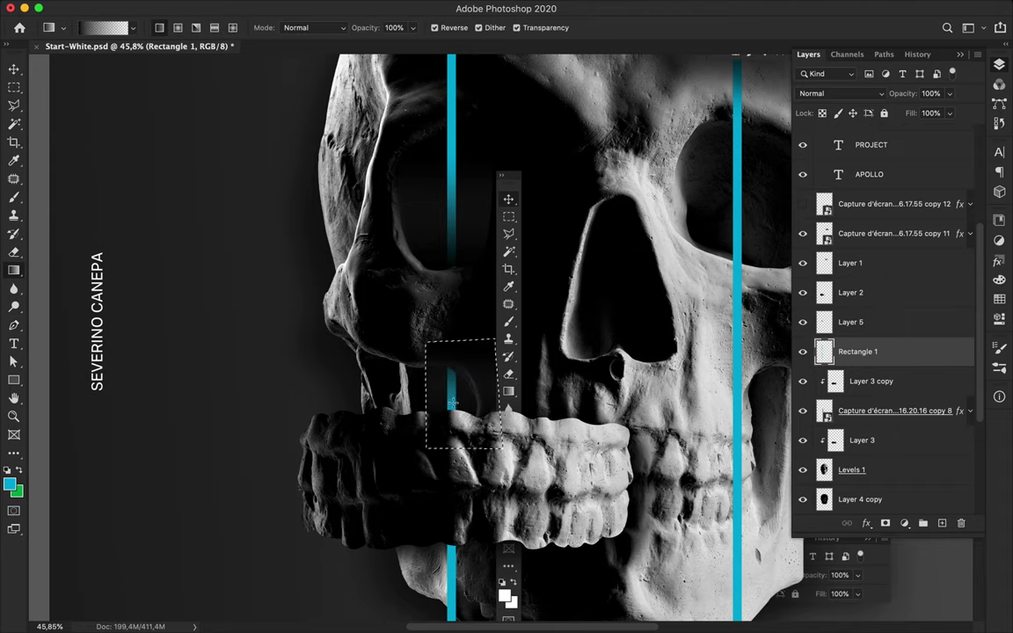
pyautogui.press('v')
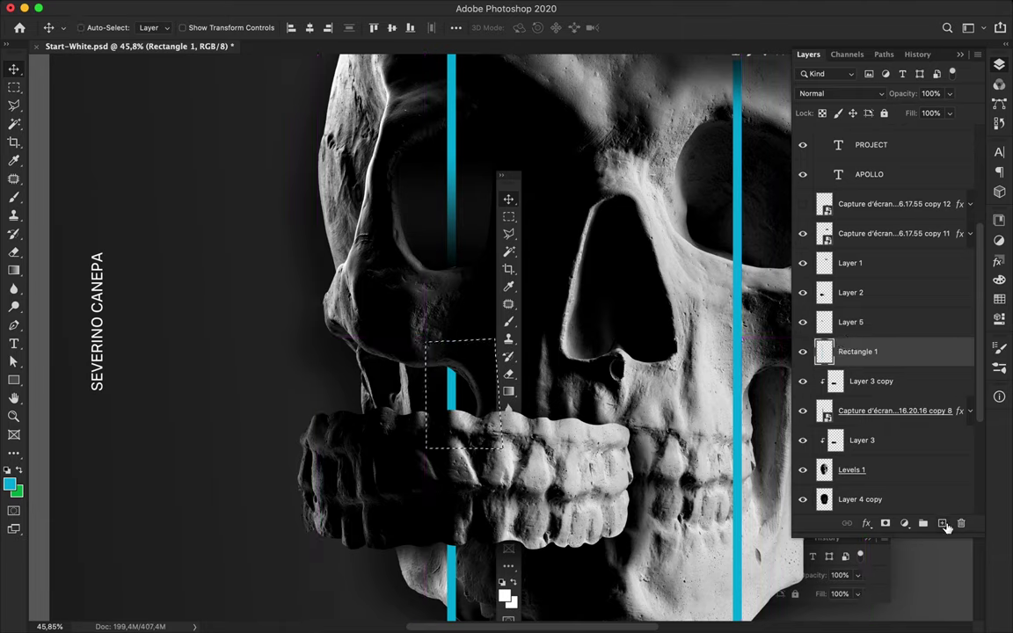
# - Add Layer 6 clipped to Rectangle 1 and duplicate Layer 3 as Layer 3 copy 2 above it
pyautogui.hotkey('ctrl', 'shift', 'alt', 'n')
pyautogui.press('g')
pyautogui.hotkey('ctrl', 'alt', 'g')
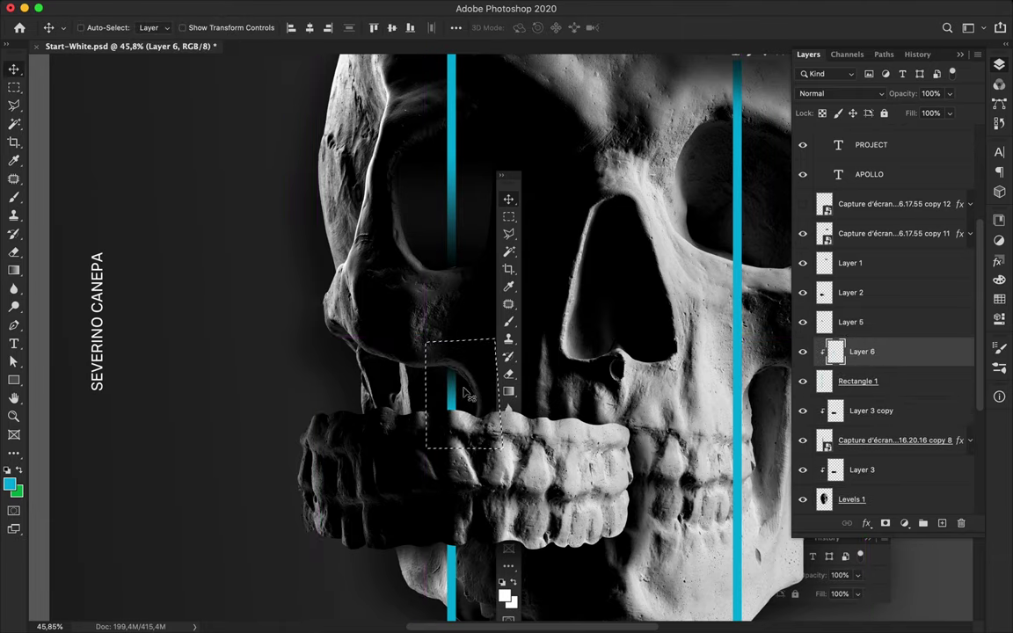
pyautogui.scroll(-5, 467, 394)
pyautogui.moveTo(899, 422); pyautogui.dragTo(879, 368)
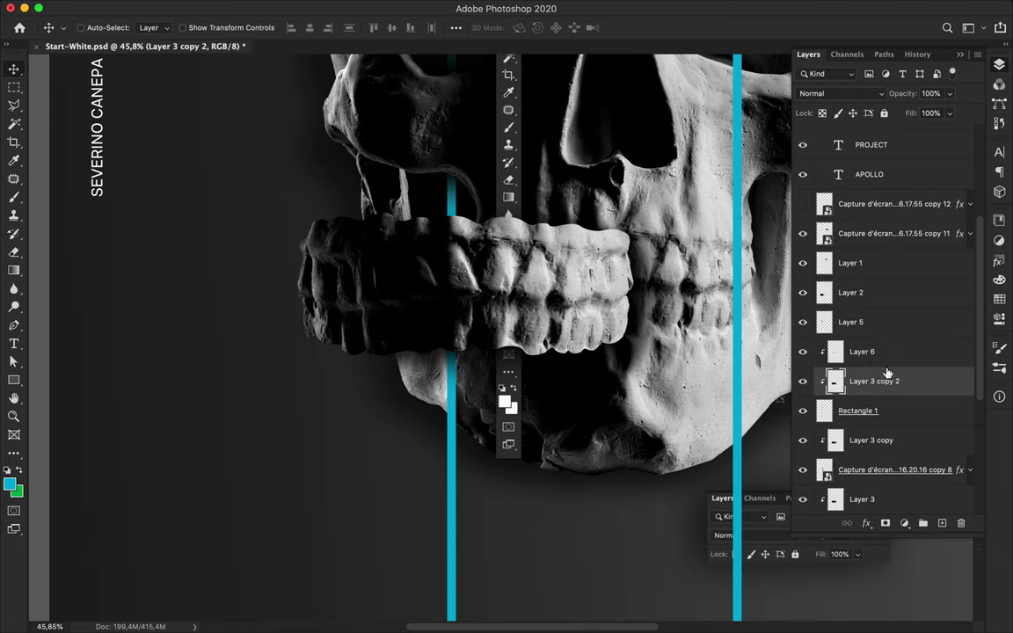
# - Trace a Pen path along the lower jaw over the right cyan bar and convert it to a selection
pyautogui.hotkey('ctrl', '0')
pyautogui.scroll(5, 508, 341)
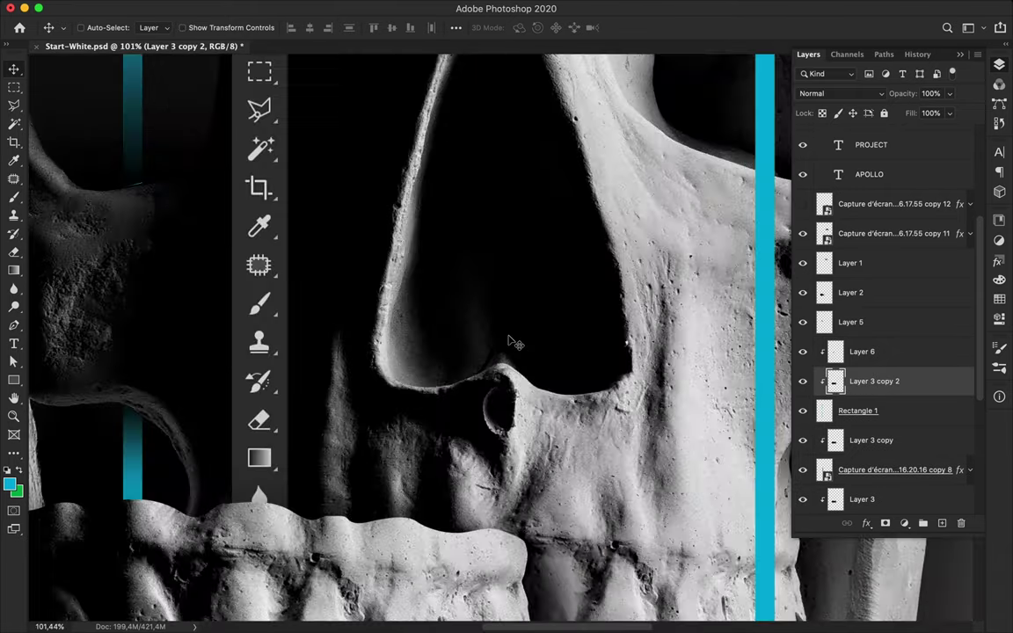
pyautogui.press('p')
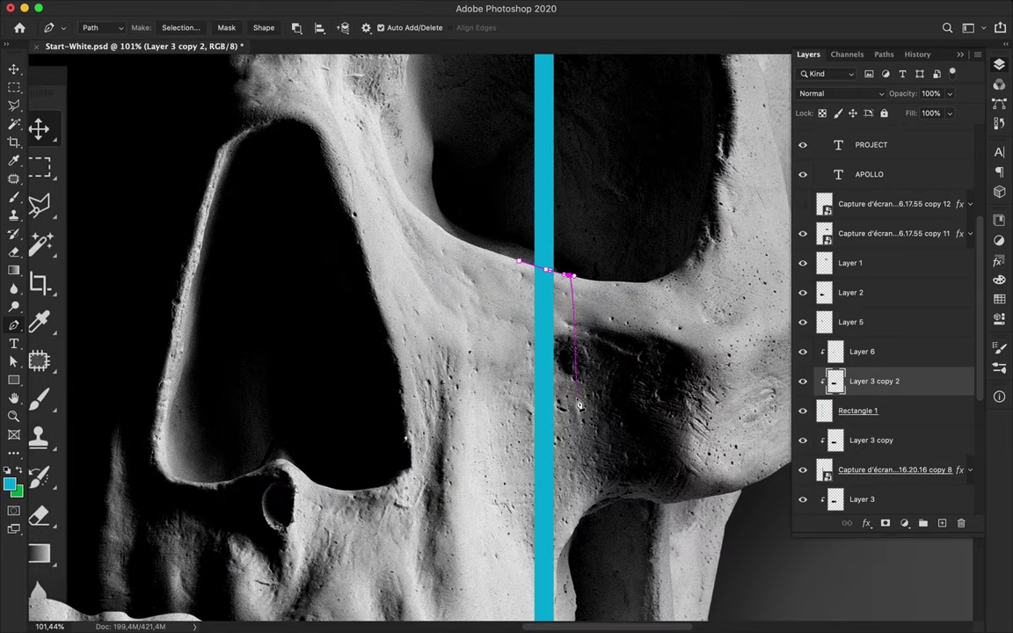
pyautogui.scroll(-5, 578, 405)
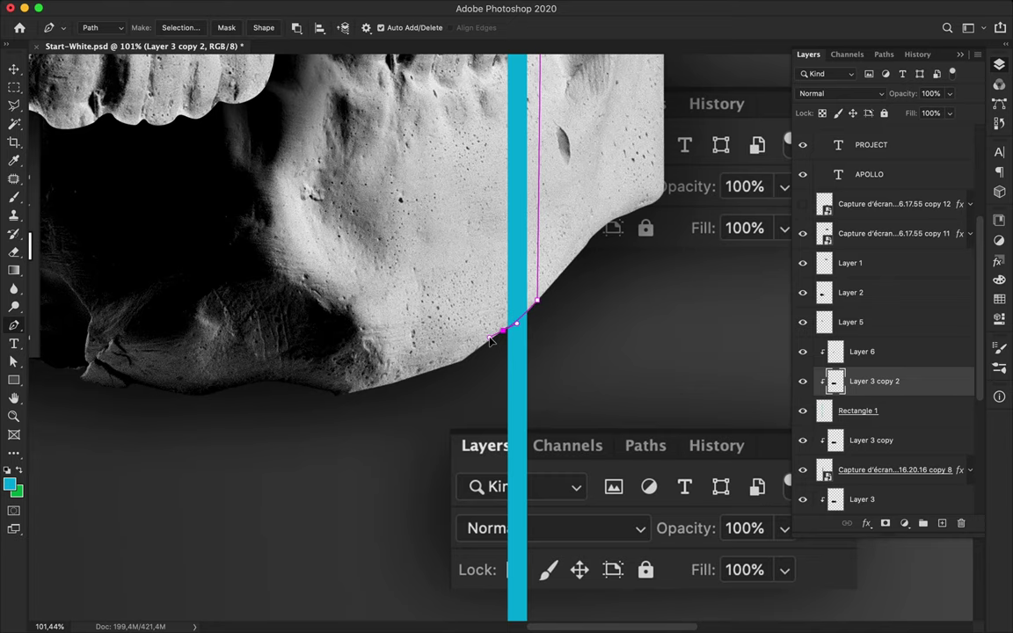
pyautogui.scroll(5, 491, 340)
pyautogui.scroll(5, 494, 264)
pyautogui.hotkey('ctrl', 'Return')
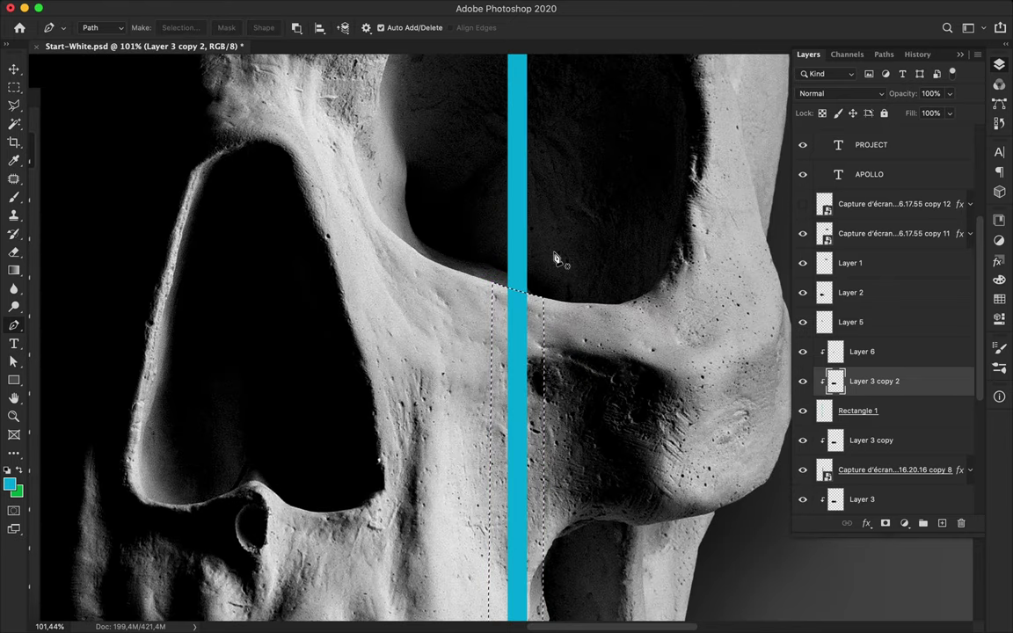
# - Make Rectangle 1 the active layer and switch to the Magnetic Lasso tool
pyautogui.click(802, 410)
pyautogui.click(880, 411)
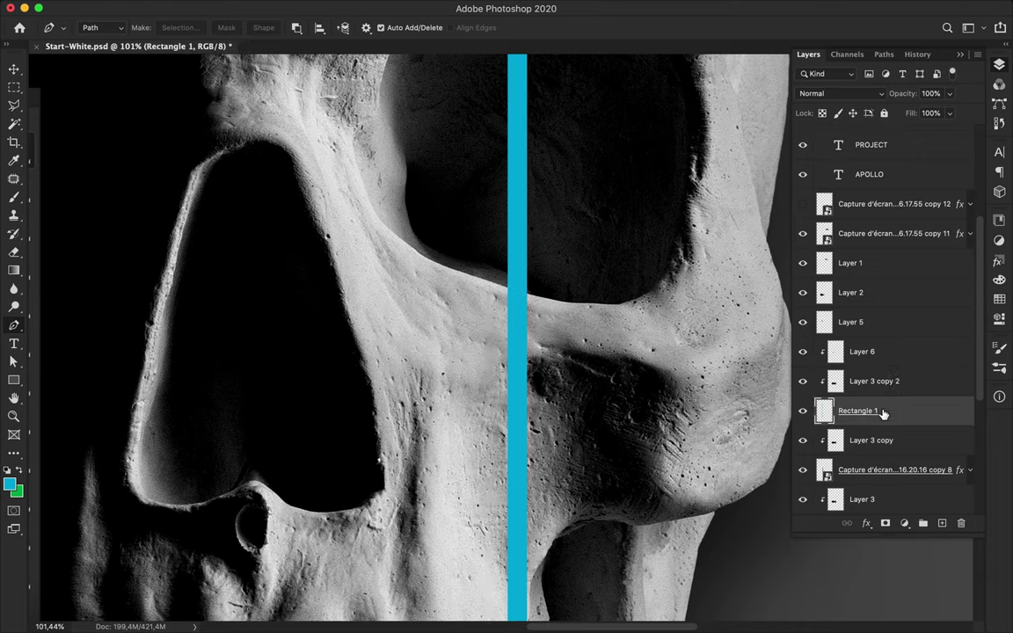
pyautogui.scroll(-5, 547, 432)
pyautogui.scroll(-3, 547, 432)
pyautogui.press('m')
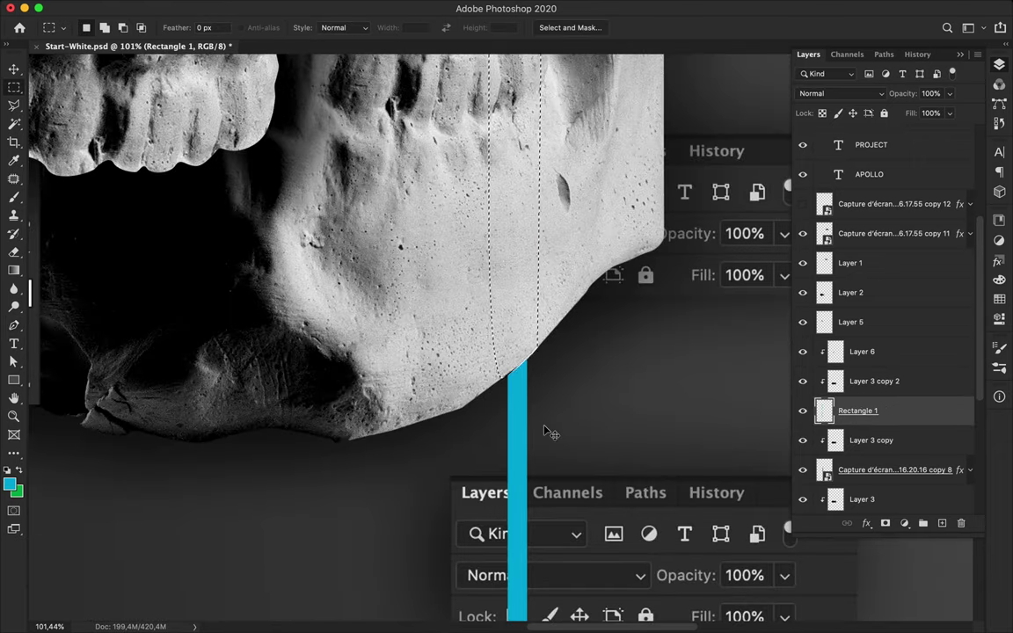
pyautogui.scroll(3, 506, 374)
pyautogui.scroll(3, 506, 373)
pyautogui.rightClick(13, 105)
pyautogui.click(70, 117)
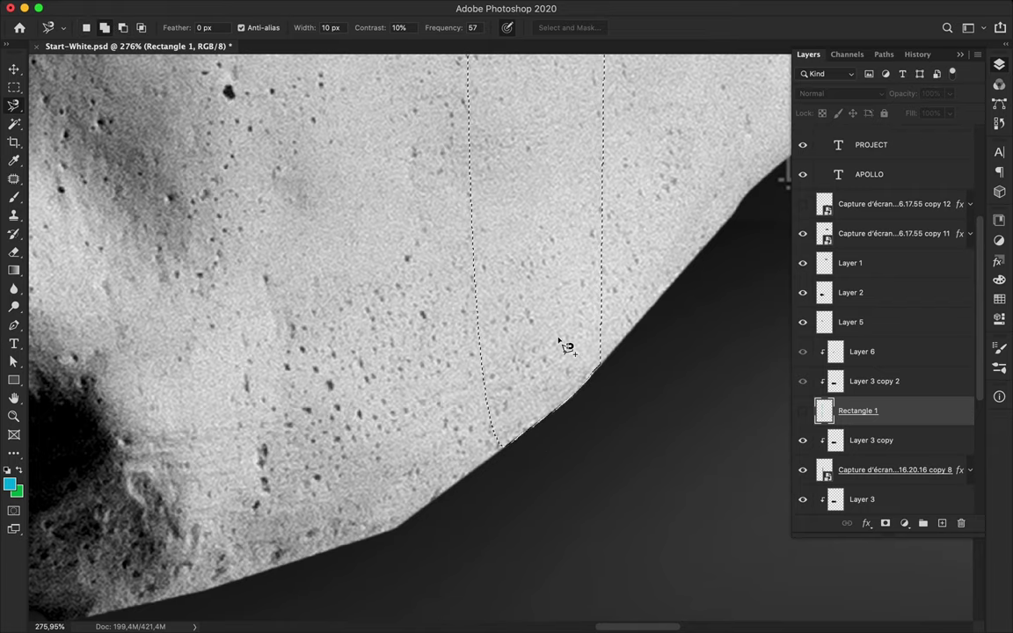
pyautogui.scroll(-4, 572, 351)
pyautogui.scroll(-2, 616, 422)
# - Alt-drag Layer 4 above Rectangle 1 as Layer 4 copy 2 and erase parts of the copy
pyautogui.press('m')
pyautogui.press('v')
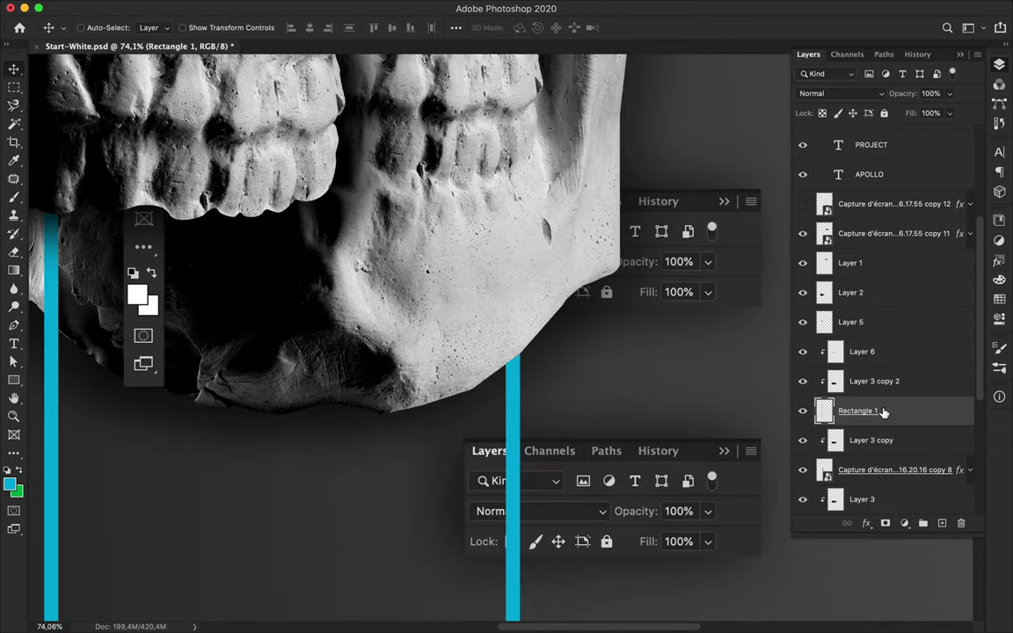
pyautogui.scroll(-3, 875, 439)
pyautogui.moveTo(873, 464); pyautogui.dragTo(871, 275)
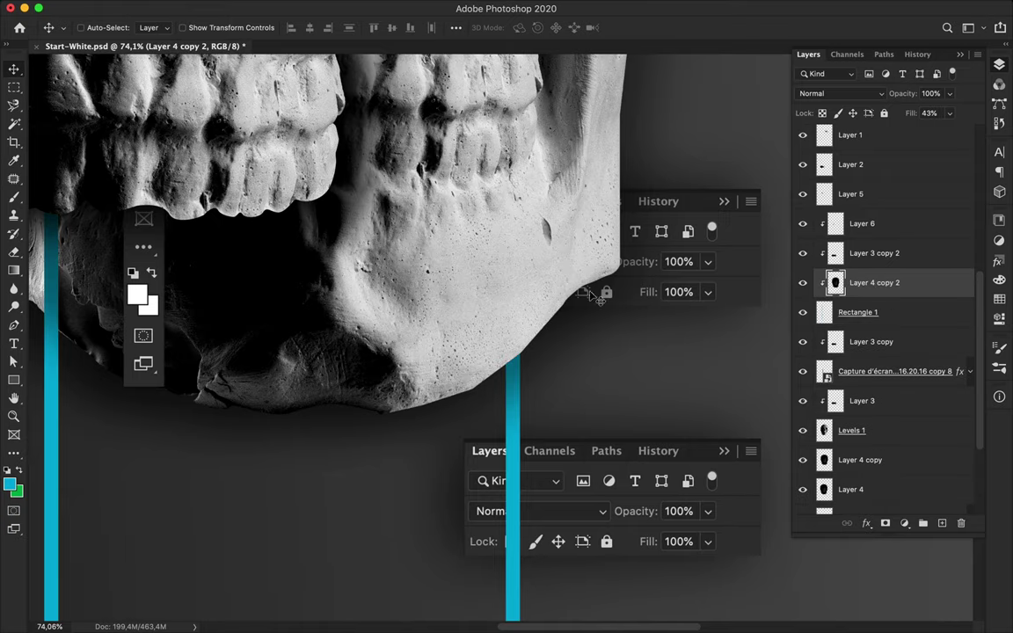
pyautogui.scroll(-3, 598, 299)
pyautogui.press('e')
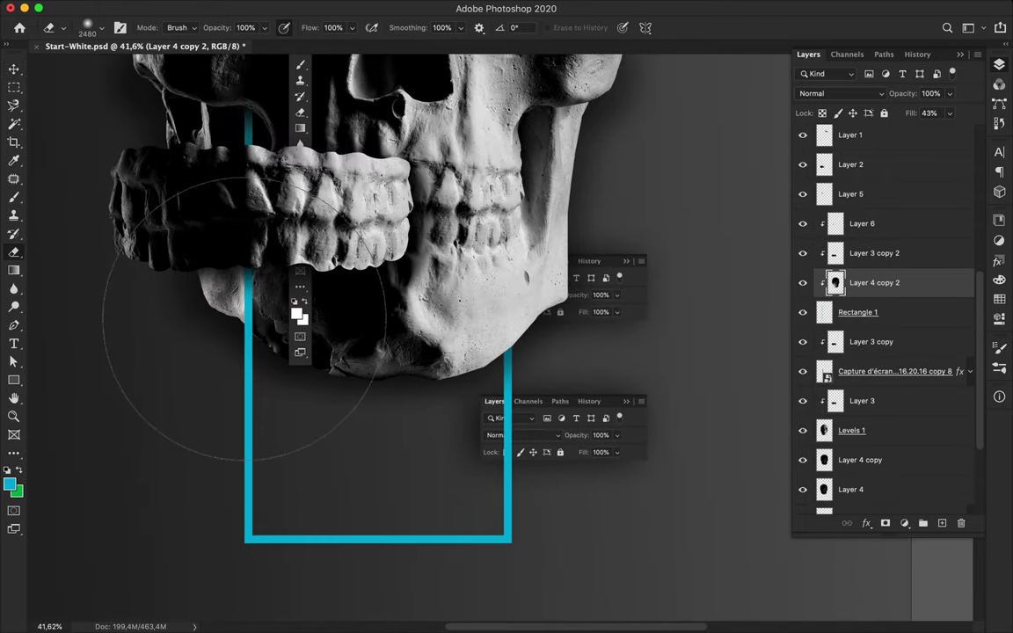
pyautogui.scroll(5, 237, 396)
pyautogui.scroll(-5, 492, 211)
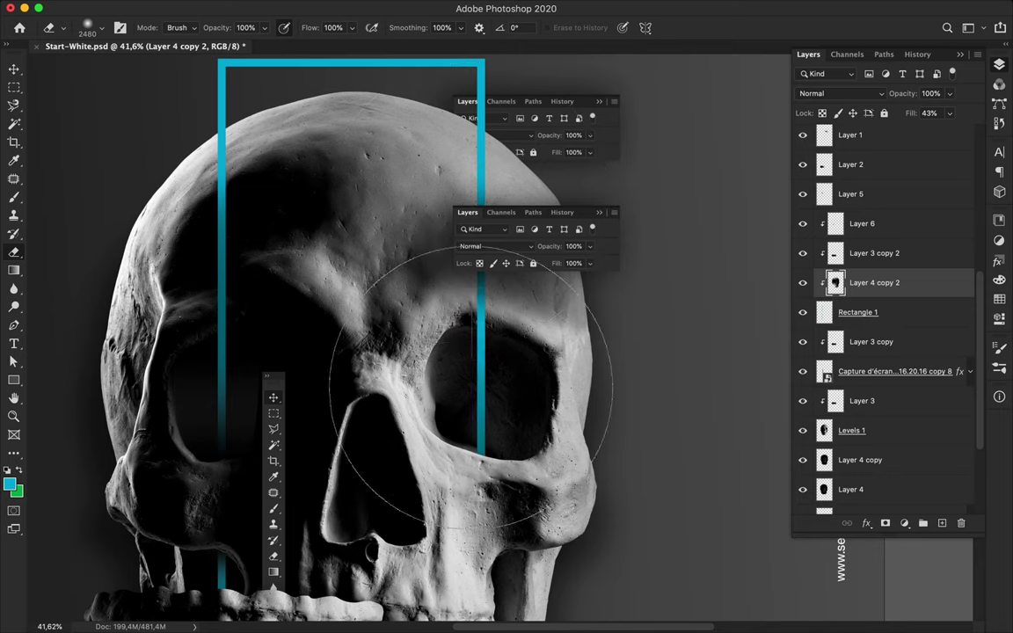
pyautogui.scroll(-10, 497, 172)
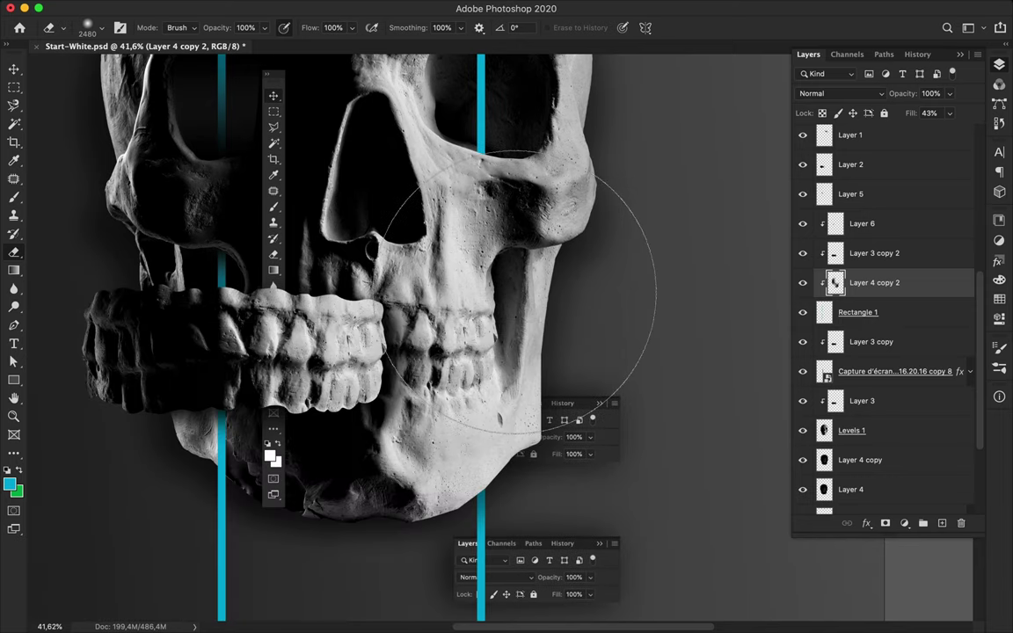
pyautogui.scroll(5, 498, 335)
# - Draw a tall Rectangle 2 over the jaw and close a traced selection around the upper jaw and teeth
pyautogui.press('m')
pyautogui.press('u')
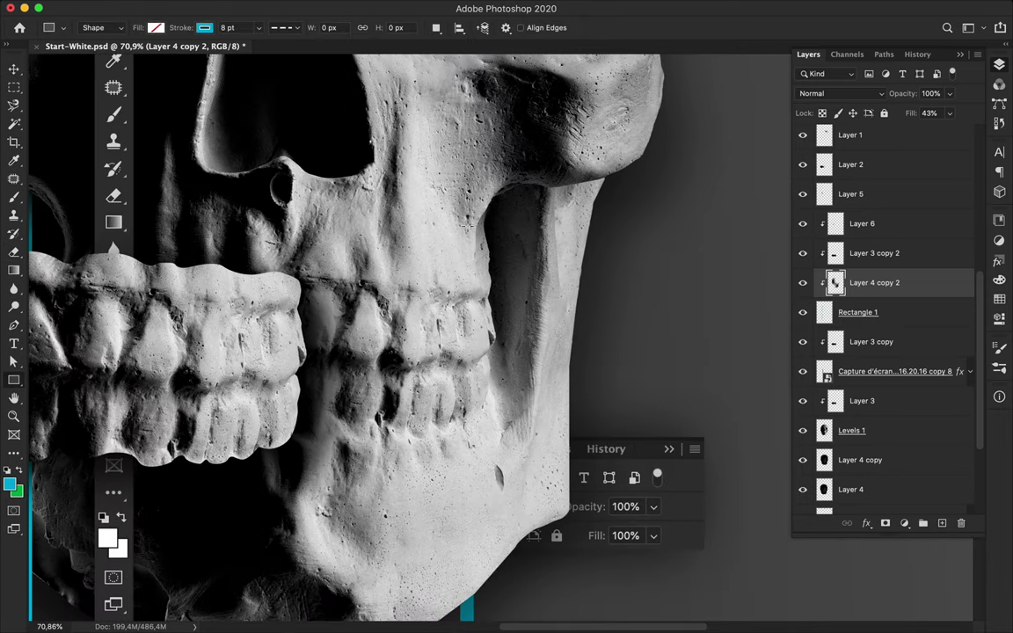
pyautogui.moveTo(512, 226); pyautogui.dragTo(782, 361)
pyautogui.press('a')
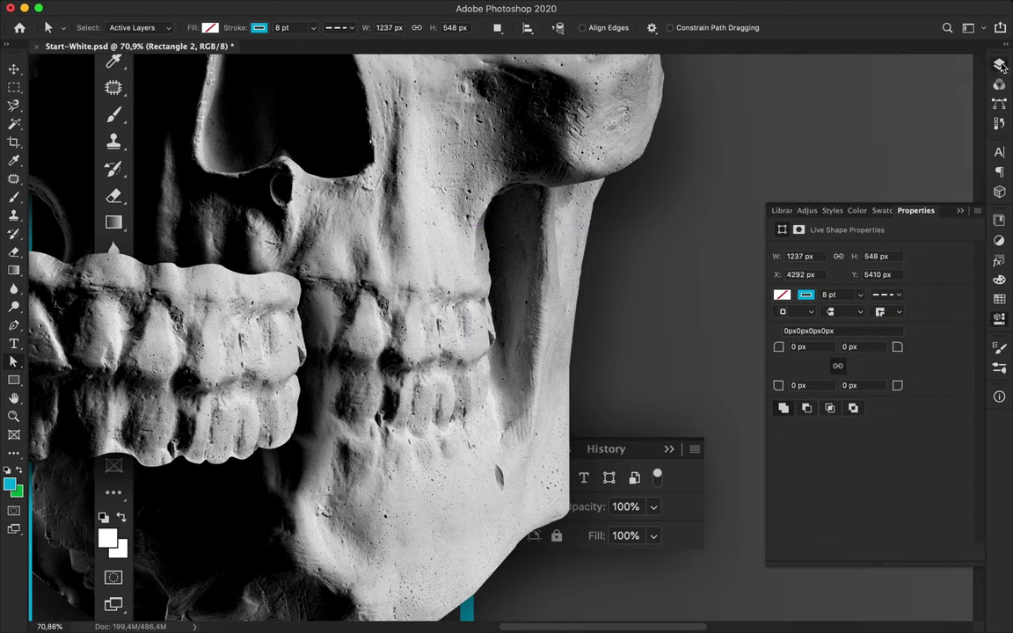
pyautogui.click(1000, 65)
pyautogui.click(339, 28)
pyautogui.click(299, 72)
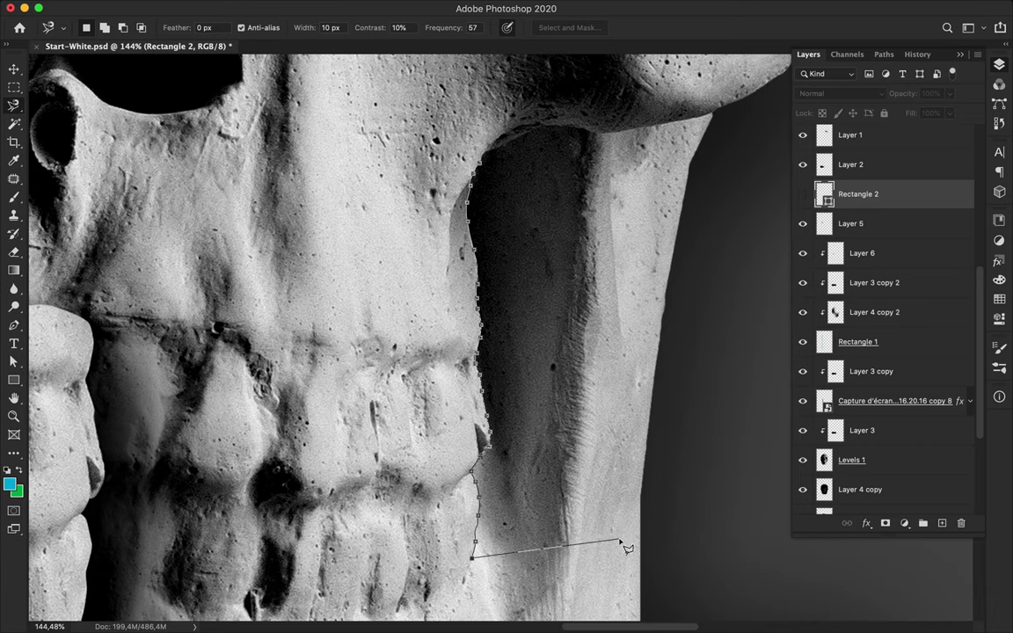
pyautogui.click(357, 137)
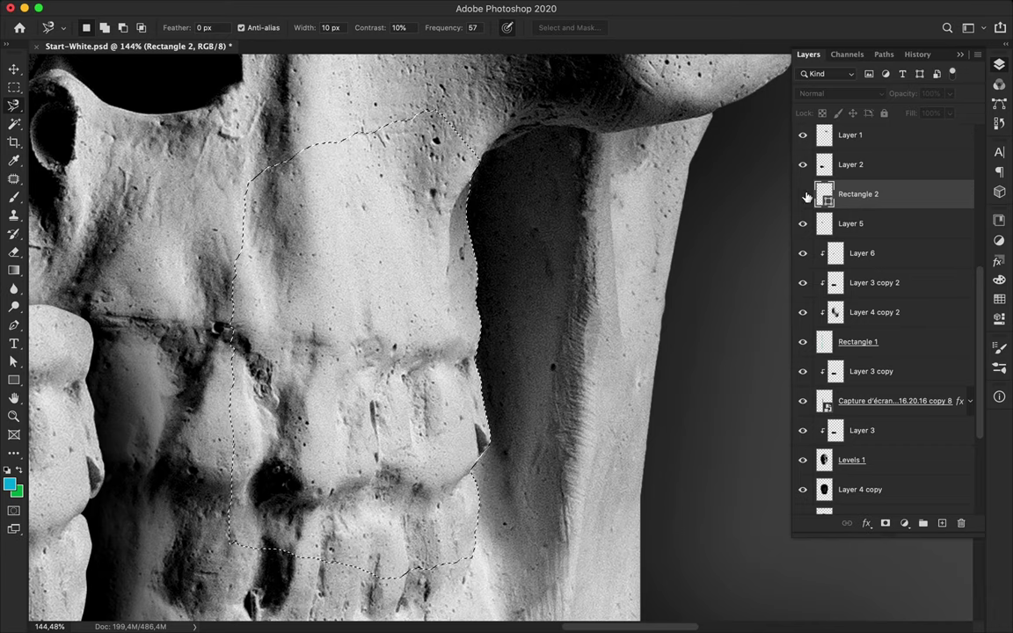
# - Show Rectangle 2 and intersect the selection with a marquee strip along the cheek edge
pyautogui.click(802, 193)
pyautogui.rightClick(813, 195)
pyautogui.press('Escape')
pyautogui.scroll(-2, 403, 208)
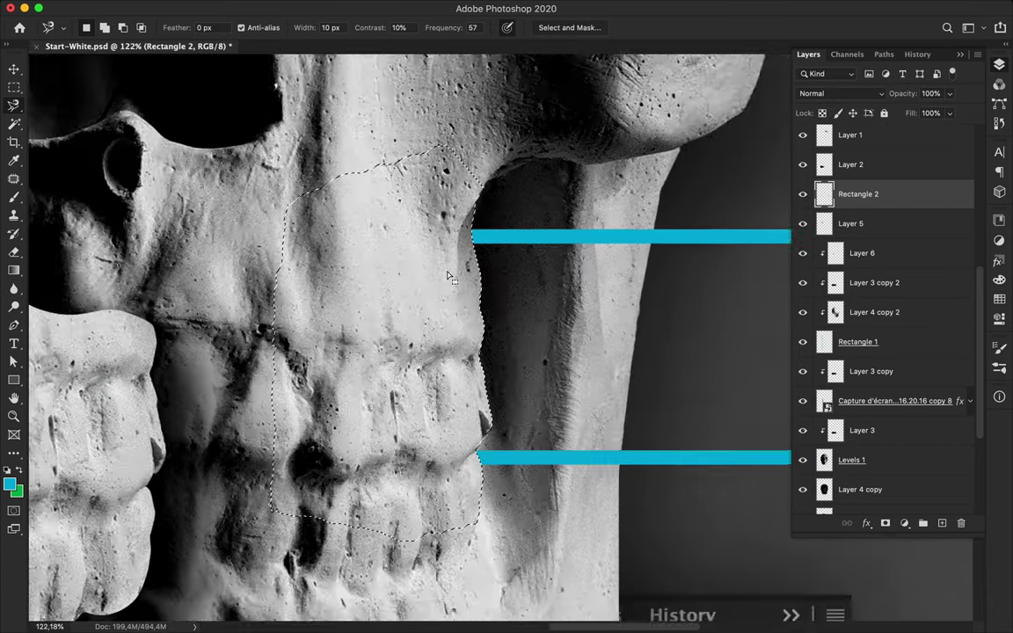
pyautogui.scroll(-3, 448, 277)
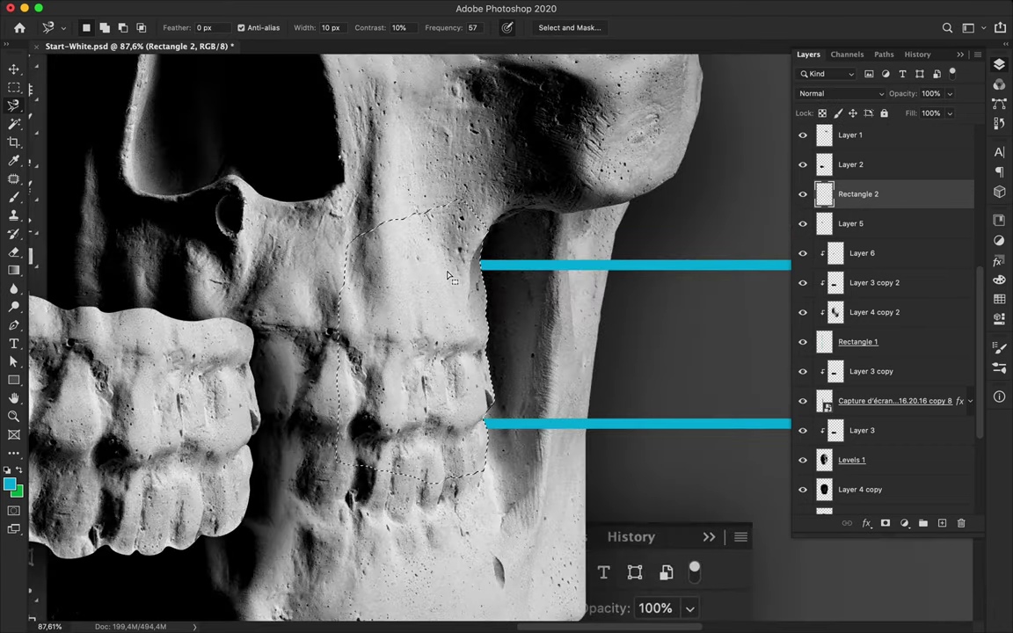
pyautogui.click(143, 32)
pyautogui.press('m')
pyautogui.moveTo(717, 261); pyautogui.dragTo(454, 428)
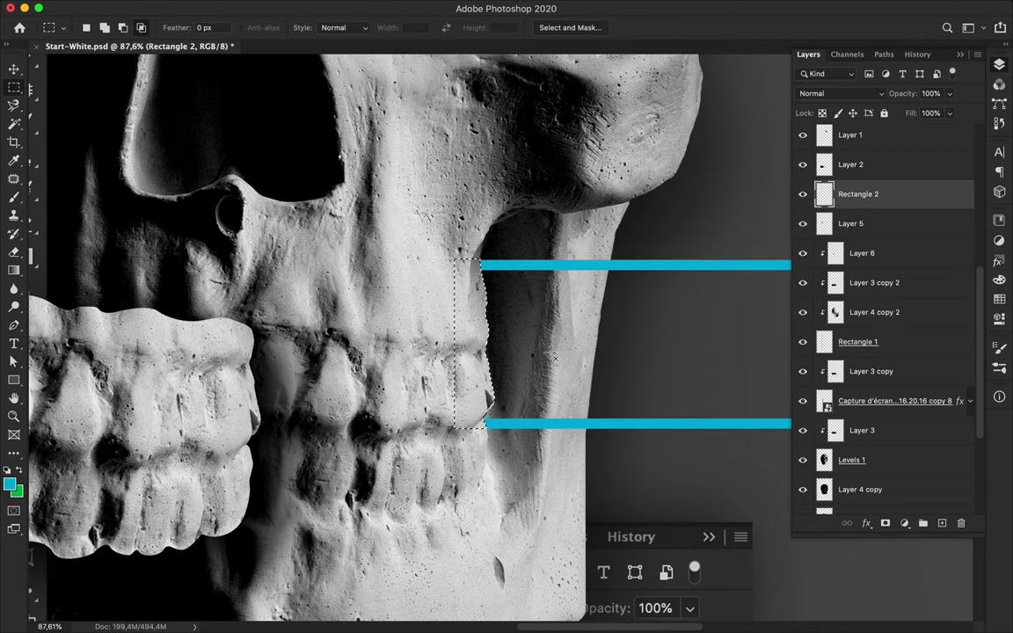
# - Paint a black fading gradient in the strip on new Layer 7 and clip it to Rectangle 2
pyautogui.press('g')
pyautogui.hotkey('ctrl', 'shift', 'alt', 'n')
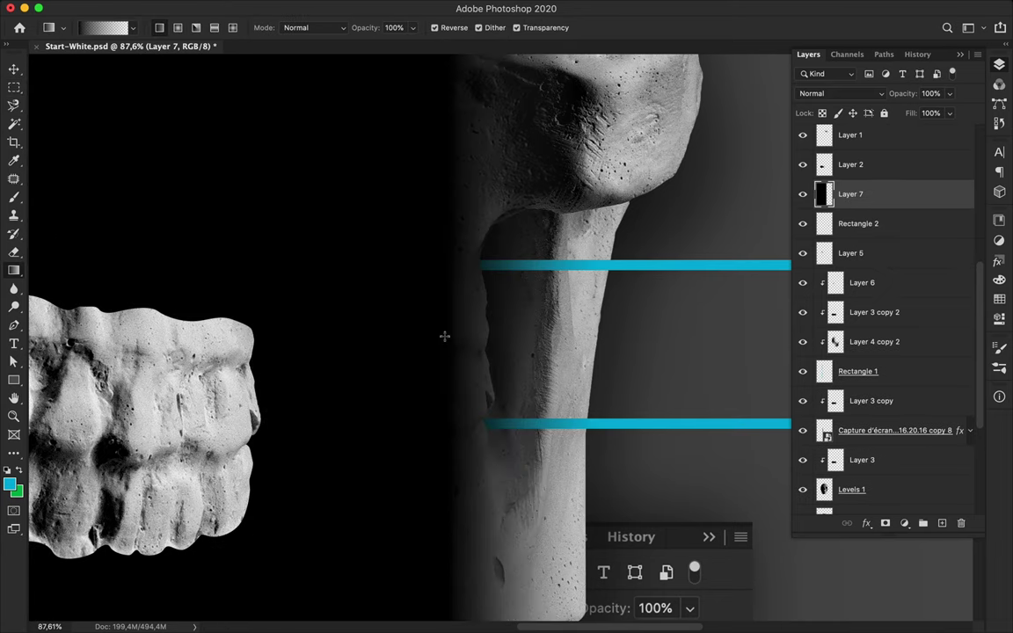
pyautogui.press('m')
pyautogui.moveTo(426, 215)
pyautogui.mouseDown()
pyautogui.moveTo(502, 402)
pyautogui.moveTo(573, 476)
pyautogui.mouseUp()
pyautogui.moveTo(446, 368)
pyautogui.mouseDown()
pyautogui.moveTo(536, 369)
pyautogui.moveTo(522, 350)
pyautogui.moveTo(492, 339)
pyautogui.moveTo(497, 347)
pyautogui.mouseUp()
pyautogui.press('v')
pyautogui.hotkey('ctrl', 'alt', 'g')
pyautogui.scroll(-2, 666, 287)
pyautogui.scroll(-2, 667, 287)
pyautogui.scroll(-3, 667, 287)
pyautogui.scroll(-3, 472, 248)
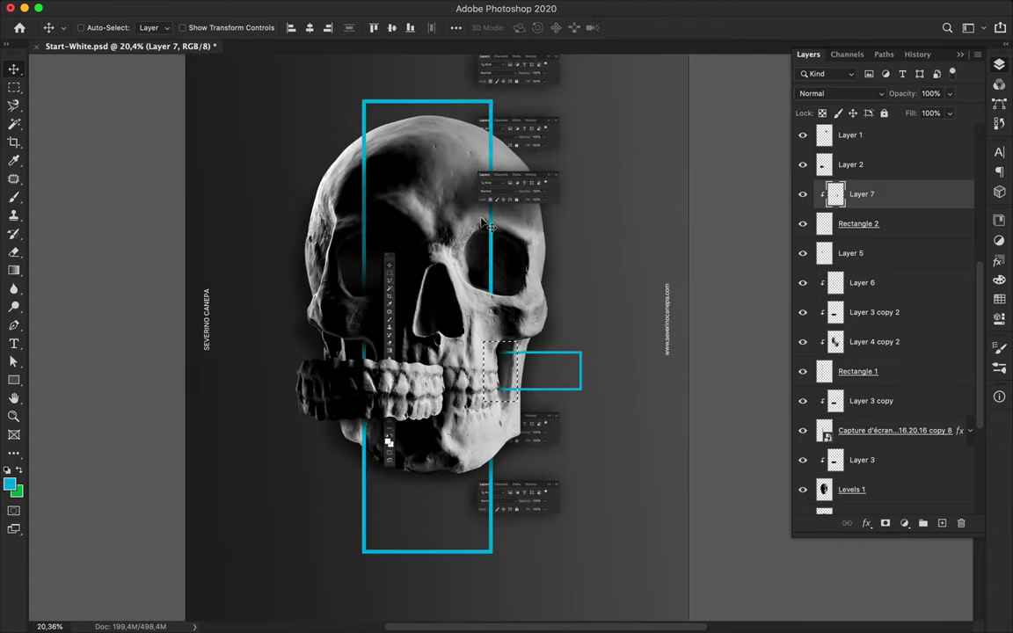
# - Select Rectangle 1 and add a new empty Layer 8 above it
pyautogui.scroll(-2, 486, 226)
pyautogui.scroll(-1, 487, 226)
pyautogui.scroll(5, 487, 226)
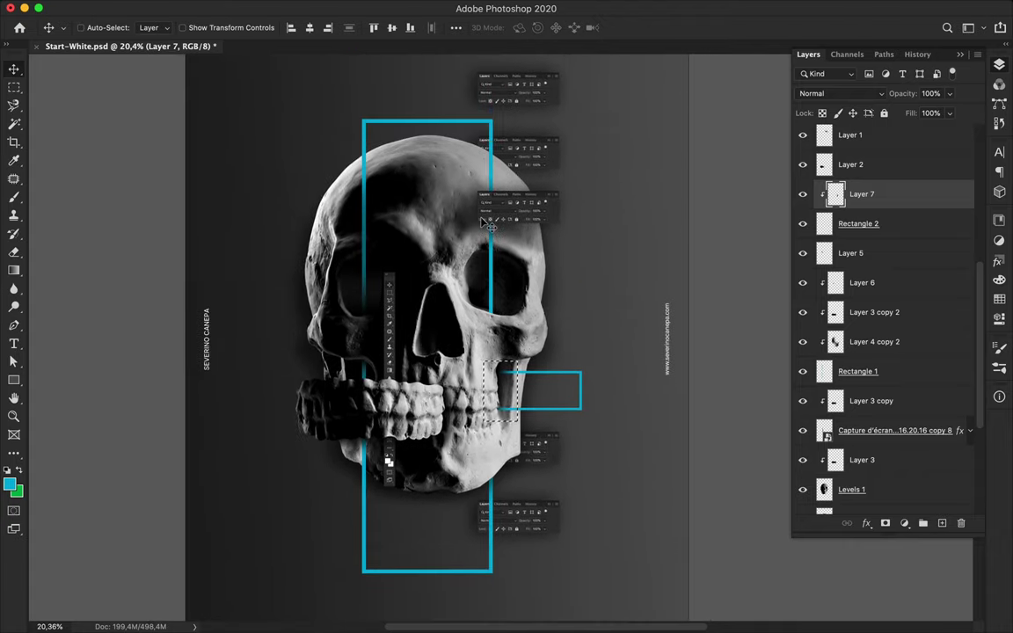
pyautogui.scroll(8, 472, 207)
pyautogui.press('m')
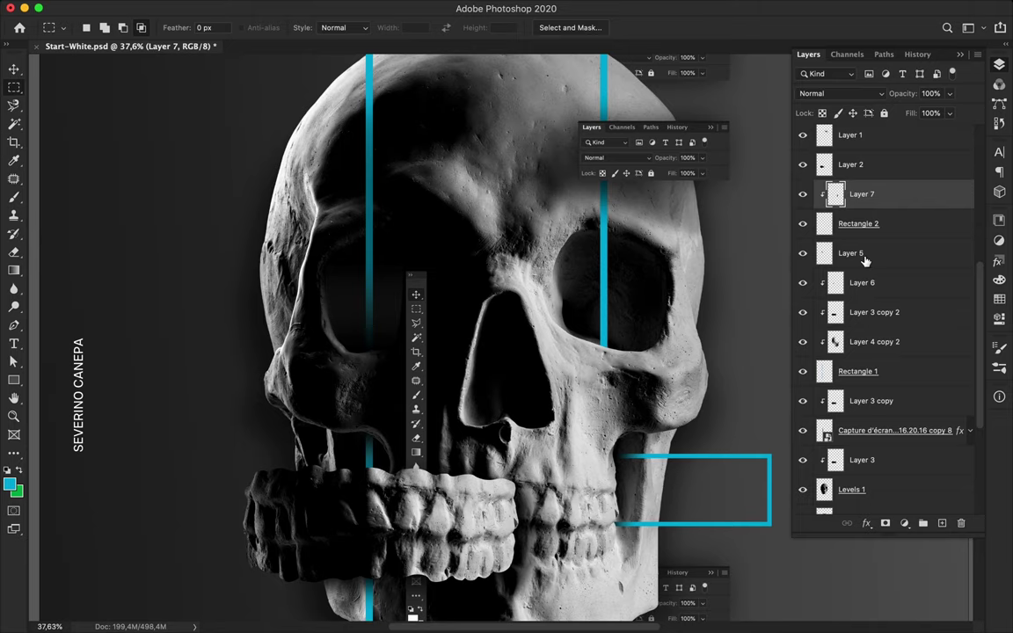
pyautogui.press('v')
pyautogui.click(604, 312)
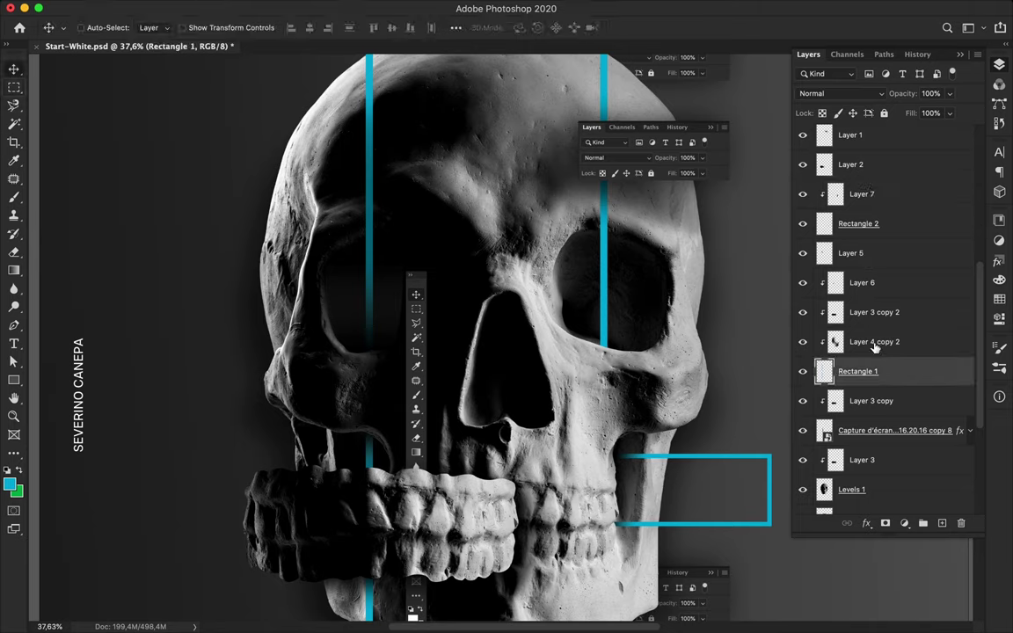
pyautogui.click(941, 524)
# - Marquee the right eye socket, fill it with a black fading gradient, then deselect
pyautogui.press('m')
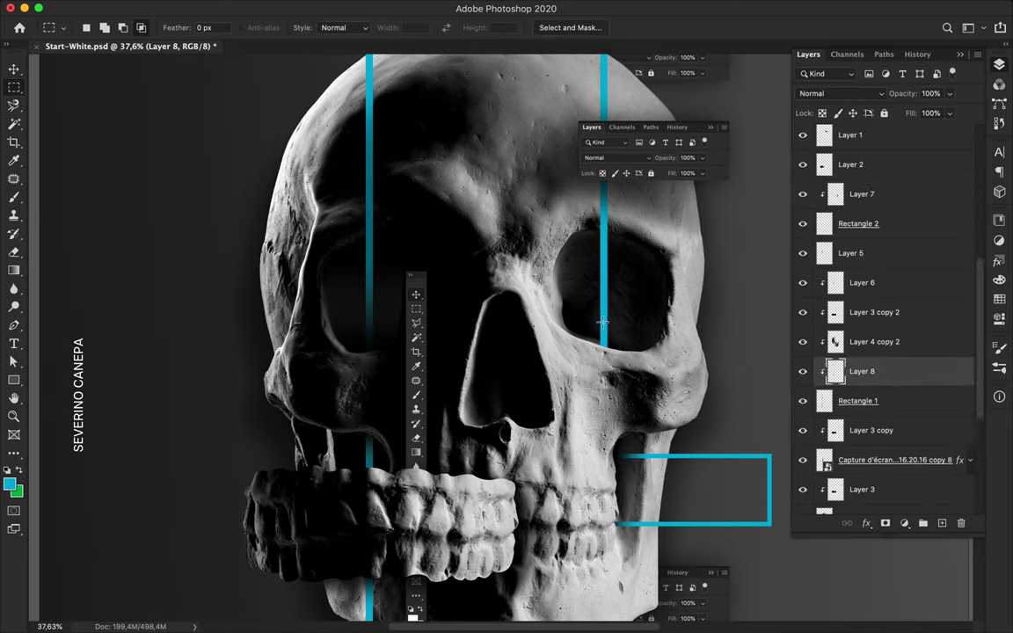
pyautogui.moveTo(638, 343); pyautogui.dragTo(633, 366)
pyautogui.press('g')
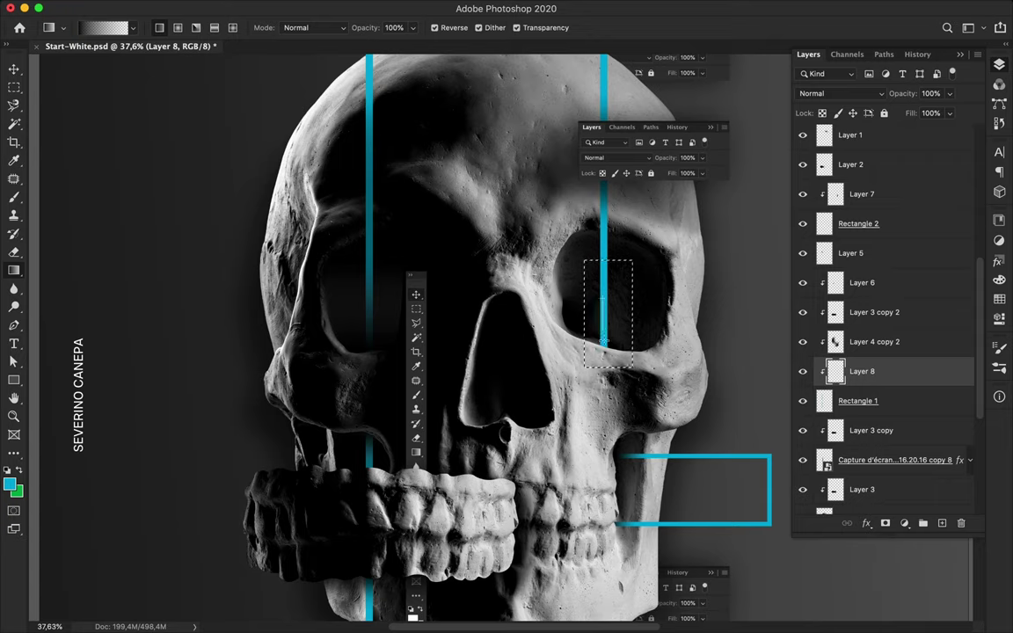
pyautogui.press('v')
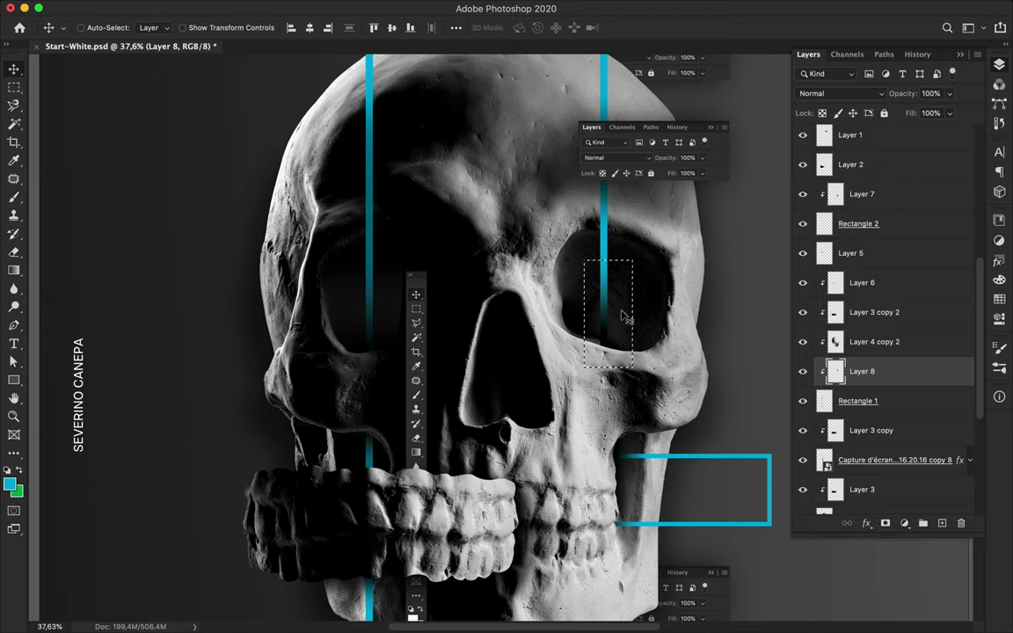
pyautogui.press('m')
pyautogui.click(717, 310)
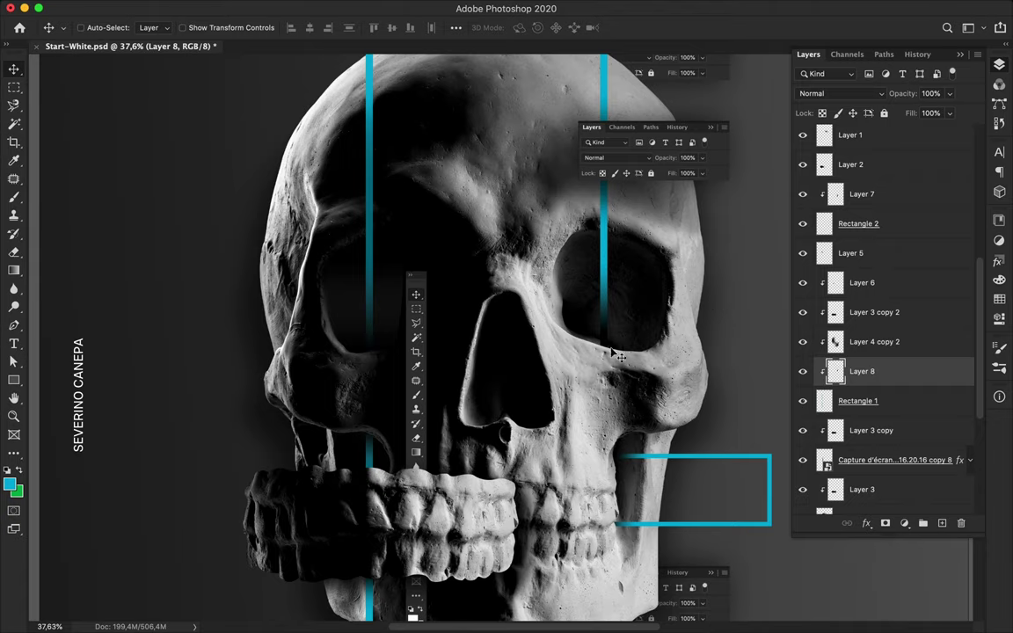
# - Select Rectangle 1 and check the Eraser's brush size and tip settings
pyautogui.click(858, 401)
pyautogui.press('e')
pyautogui.click(94, 28)
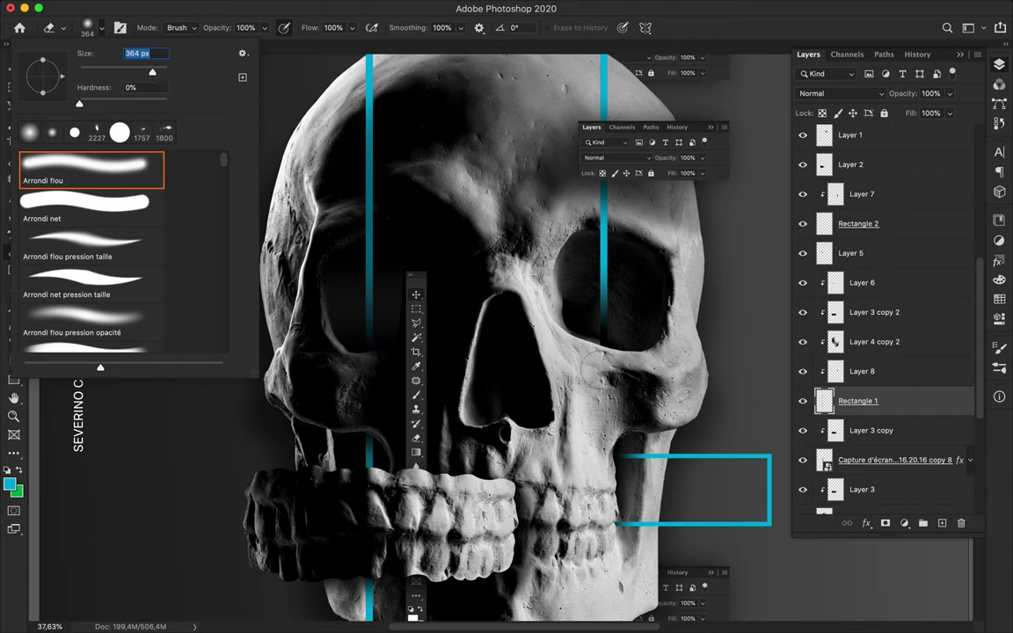
pyautogui.press('Return')
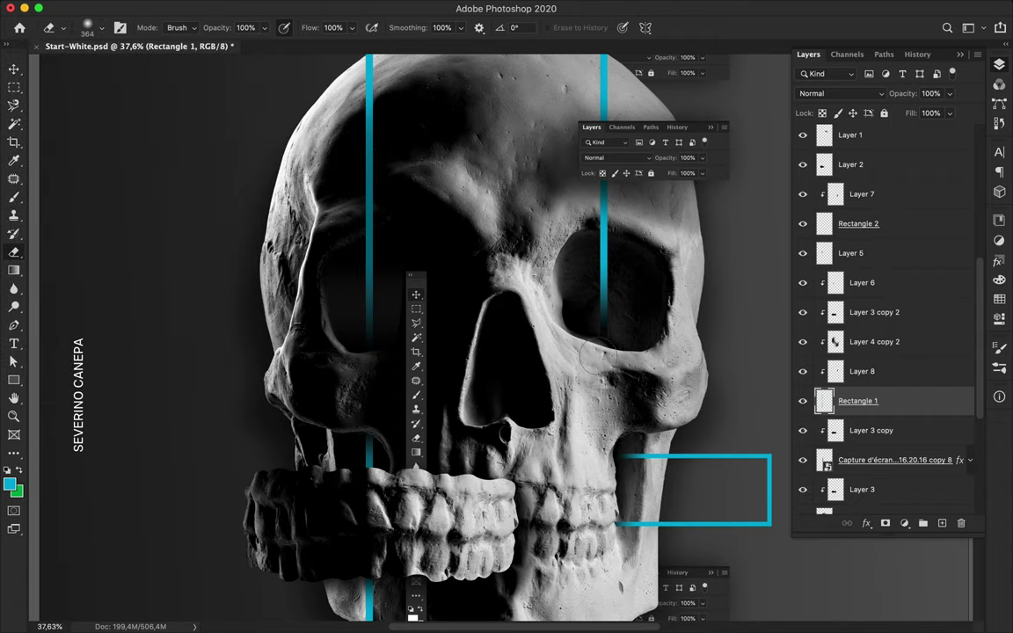
pyautogui.scroll(-3, 594, 358)
pyautogui.scroll(3, 476, 379)
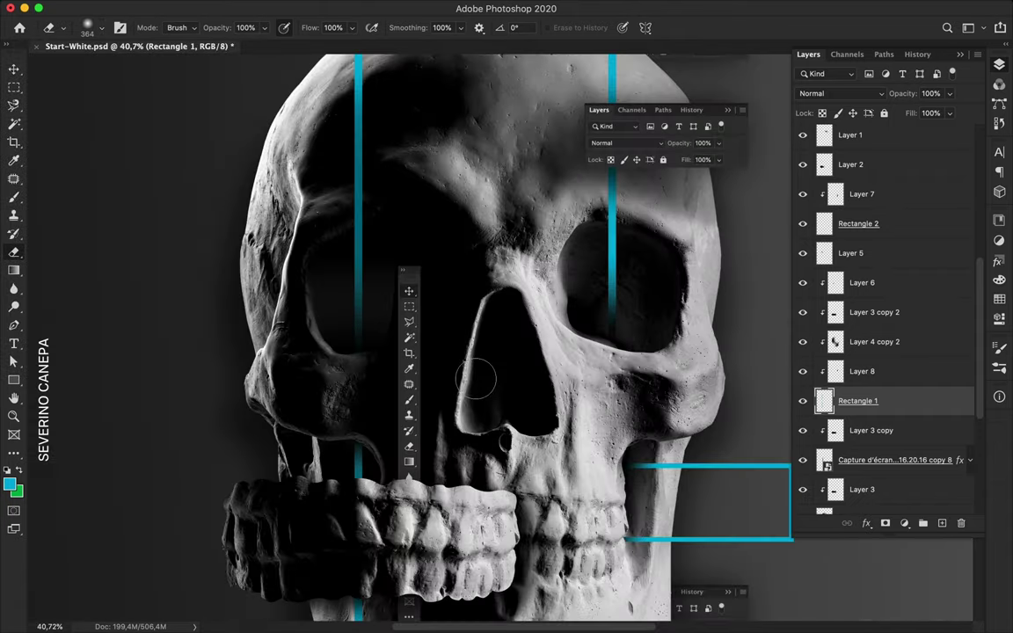
pyautogui.scroll(-2, 475, 379)
pyautogui.scroll(-2, 475, 379)
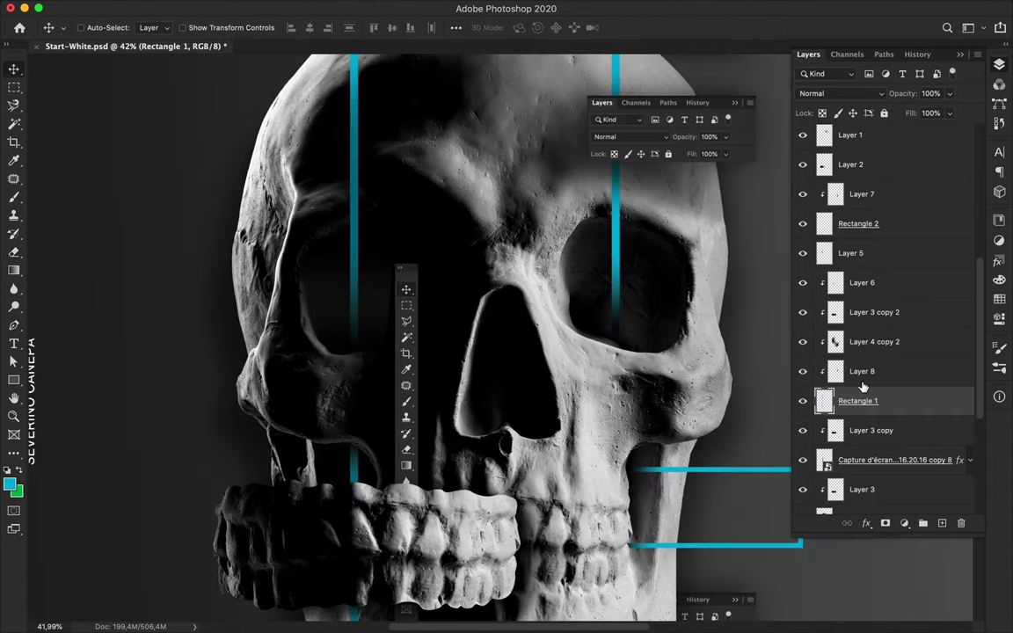
# - Spray cyan into the left eye socket with a T9 Dirty Sprays brush
pyautogui.press('b')
pyautogui.click(88, 27)
pyautogui.scroll(-5, 81, 189)
pyautogui.scroll(-5, 110, 246)
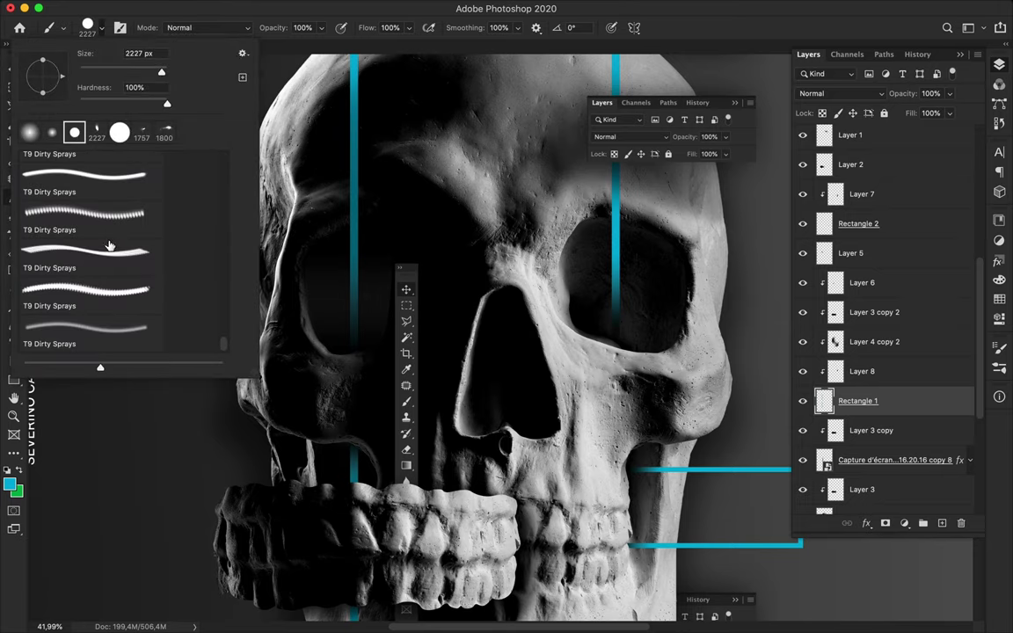
pyautogui.click(83, 213)
pyautogui.click(356, 374)
pyautogui.press('v')
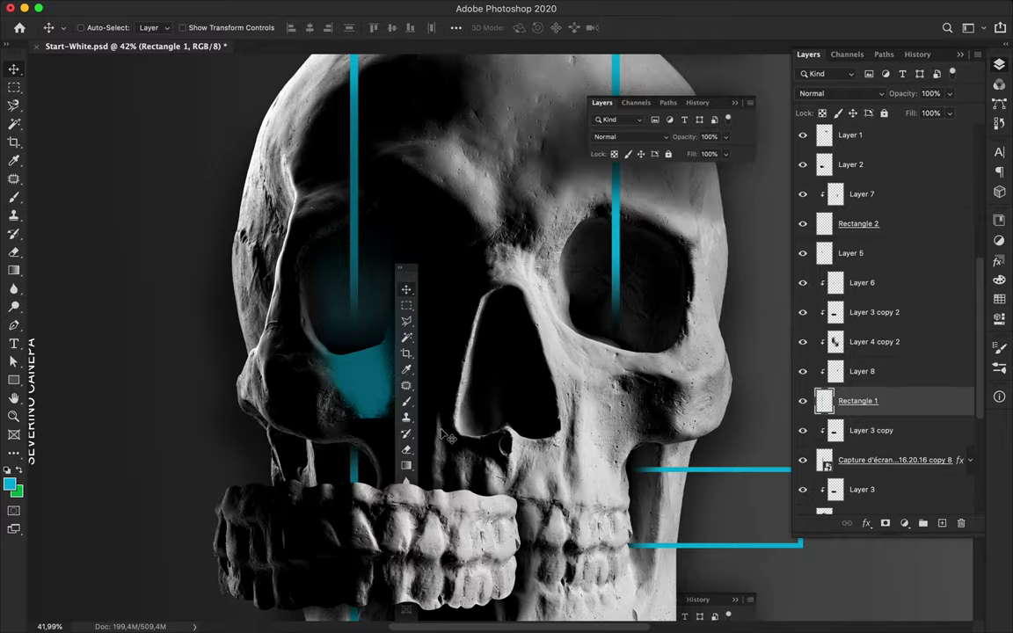
pyautogui.scroll(-3, 447, 437)
pyautogui.scroll(3, 519, 347)
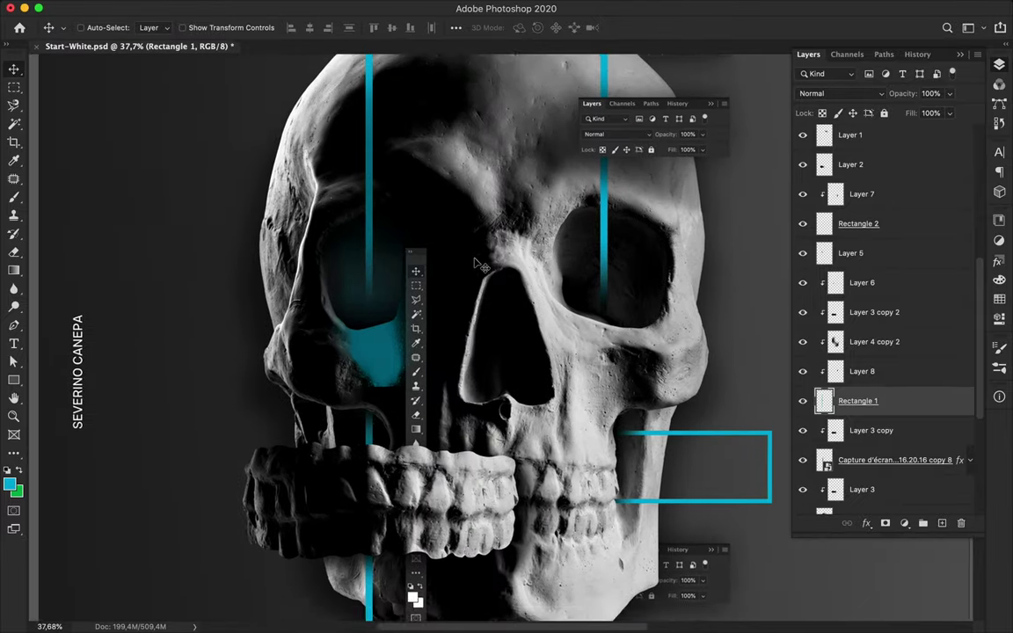
pyautogui.scroll(-2, 472, 297)
pyautogui.scroll(-1, 473, 297)
pyautogui.scroll(-2, 871, 368)
pyautogui.click(527, 280)
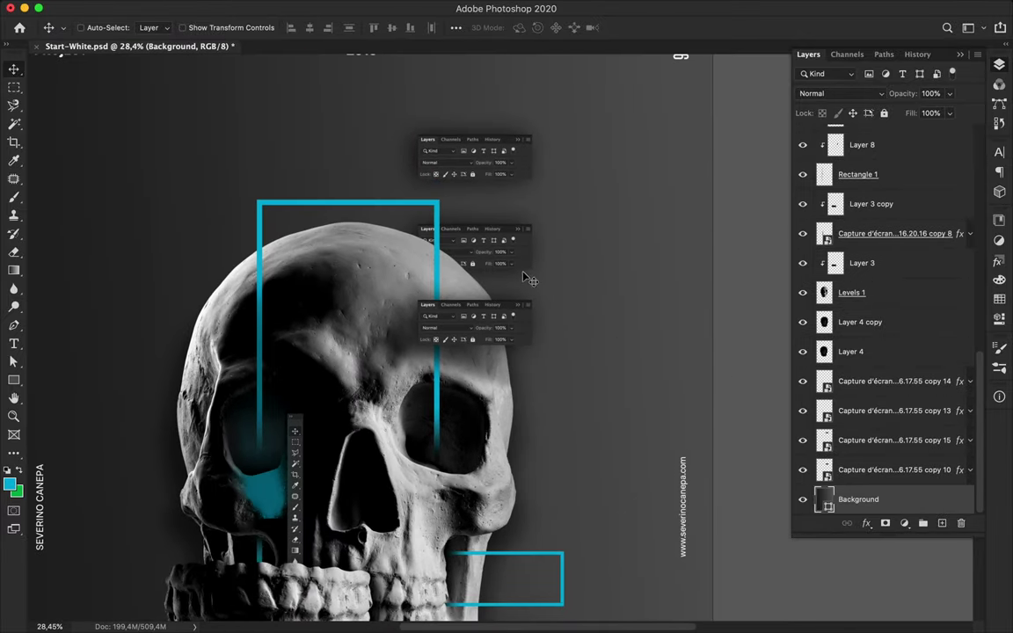
# - Draw a circle with the Ellipse Tool above the skull's right side and fill it cyan
pyautogui.press('u')
pyautogui.rightClick(13, 380)
pyautogui.click(61, 404)
pyautogui.moveTo(543, 162)
pyautogui.mouseDown()
pyautogui.moveTo(651, 251)
pyautogui.moveTo(598, 215)
pyautogui.mouseUp()
pyautogui.click(157, 28)
pyautogui.click(11, 484)
pyautogui.press('Return')
pyautogui.click(220, 28)
pyautogui.click(123, 101)
# - Give Ellipse 1 a soft black (000000) Inner Shadow at about 1° angle
pyautogui.press('v')
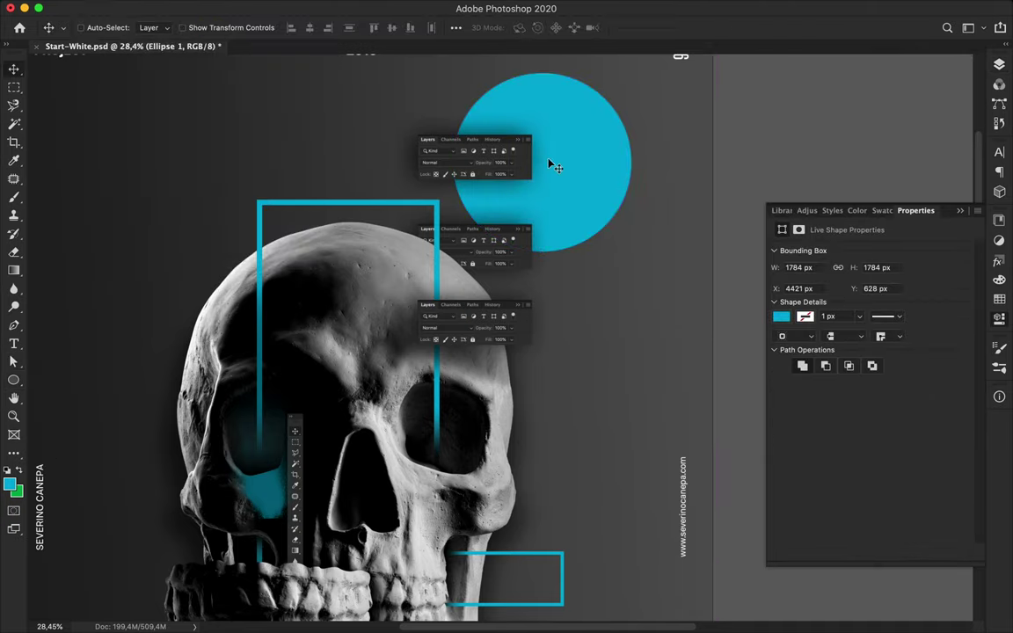
pyautogui.click(999, 65)
pyautogui.doubleClick(914, 486)
pyautogui.click(452, 107)
pyautogui.moveTo(528, 59); pyautogui.dragTo(384, 270)
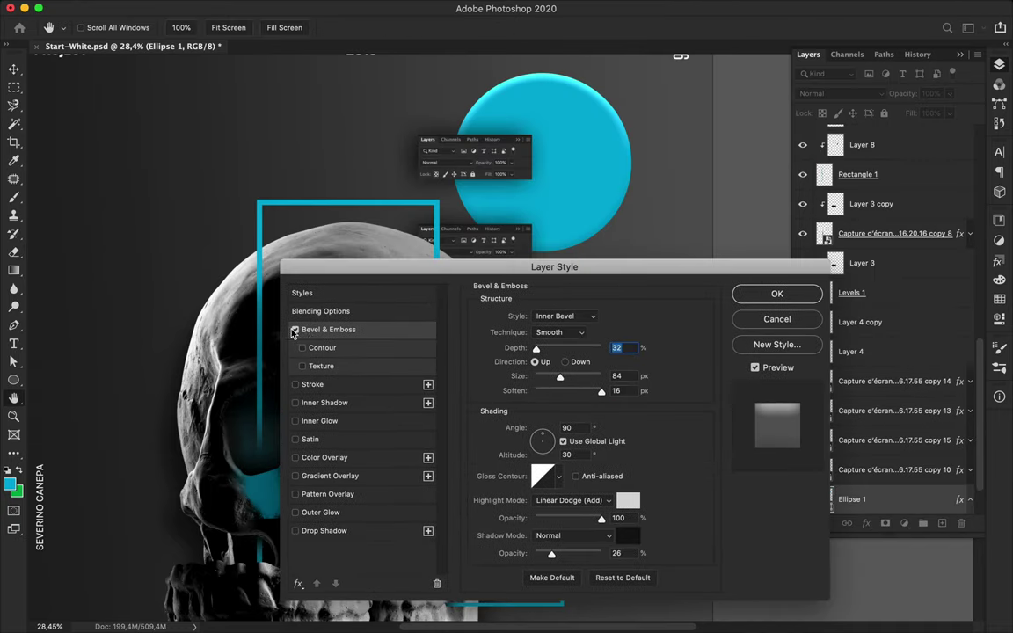
pyautogui.click(295, 331)
pyautogui.click(299, 531)
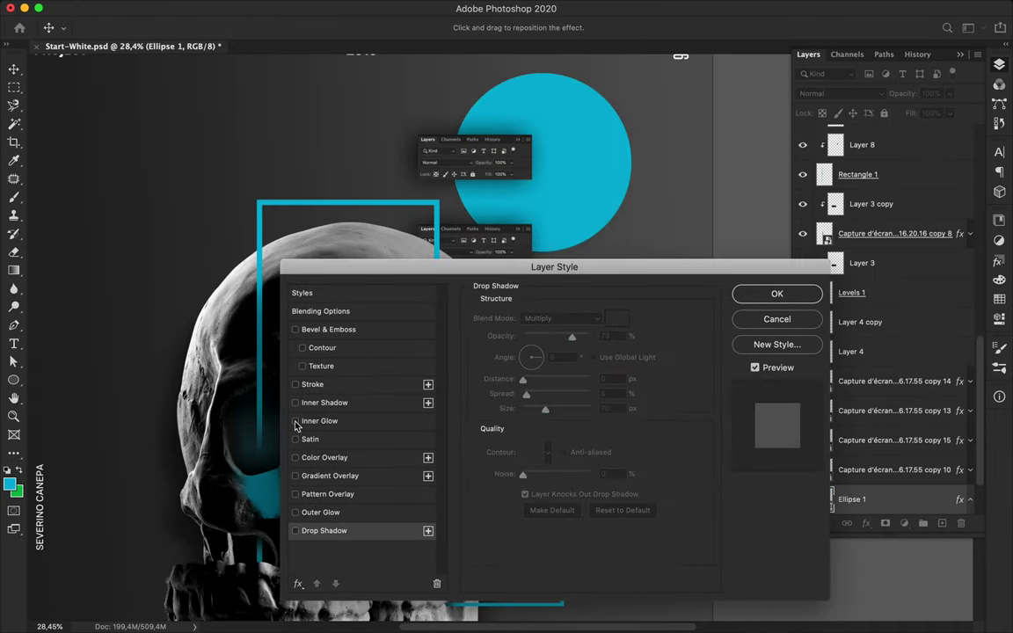
pyautogui.click(325, 403)
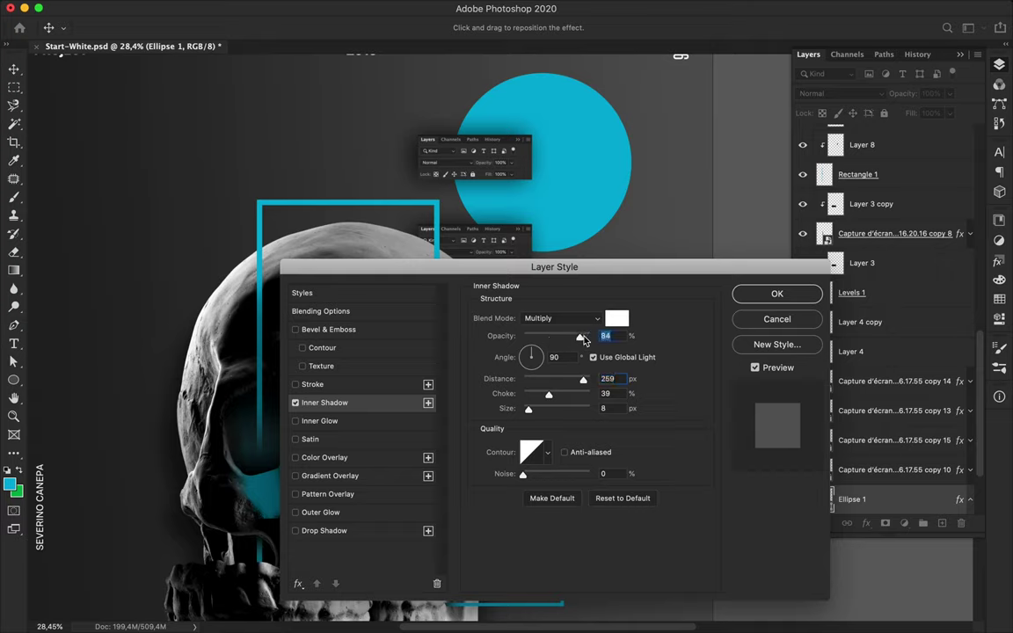
pyautogui.click(616, 318)
pyautogui.write('000000')
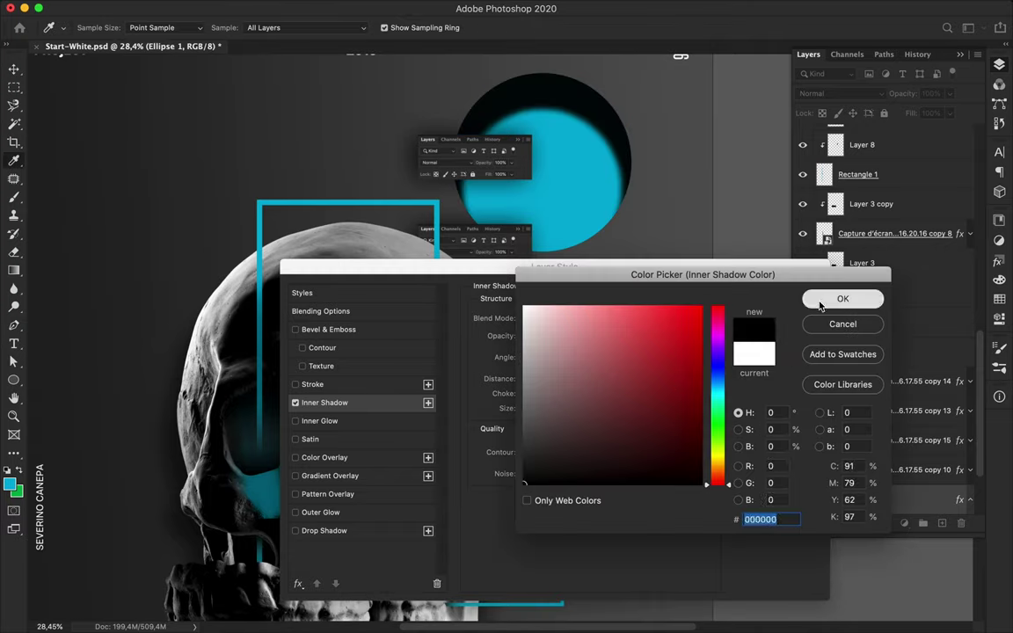
pyautogui.click(837, 296)
pyautogui.moveTo(539, 357); pyautogui.dragTo(542, 358)
pyautogui.moveTo(564, 395)
pyautogui.mouseDown()
pyautogui.moveTo(523, 394)
pyautogui.moveTo(554, 408)
pyautogui.moveTo(564, 383)
pyautogui.moveTo(548, 380)
pyautogui.moveTo(589, 409)
pyautogui.mouseUp()
pyautogui.click(777, 293)
# - Reposition the cyan circle and place a smaller scaled copy near the bottom left
pyautogui.scroll(-2, 649, 241)
pyautogui.moveTo(582, 210)
pyautogui.mouseDown()
pyautogui.moveTo(528, 233)
pyautogui.moveTo(590, 274)
pyautogui.moveTo(557, 274)
pyautogui.moveTo(577, 389)
pyautogui.moveTo(591, 307)
pyautogui.mouseUp()
pyautogui.scroll(-1, 590, 307)
pyautogui.moveTo(683, 141); pyautogui.dragTo(382, 444)
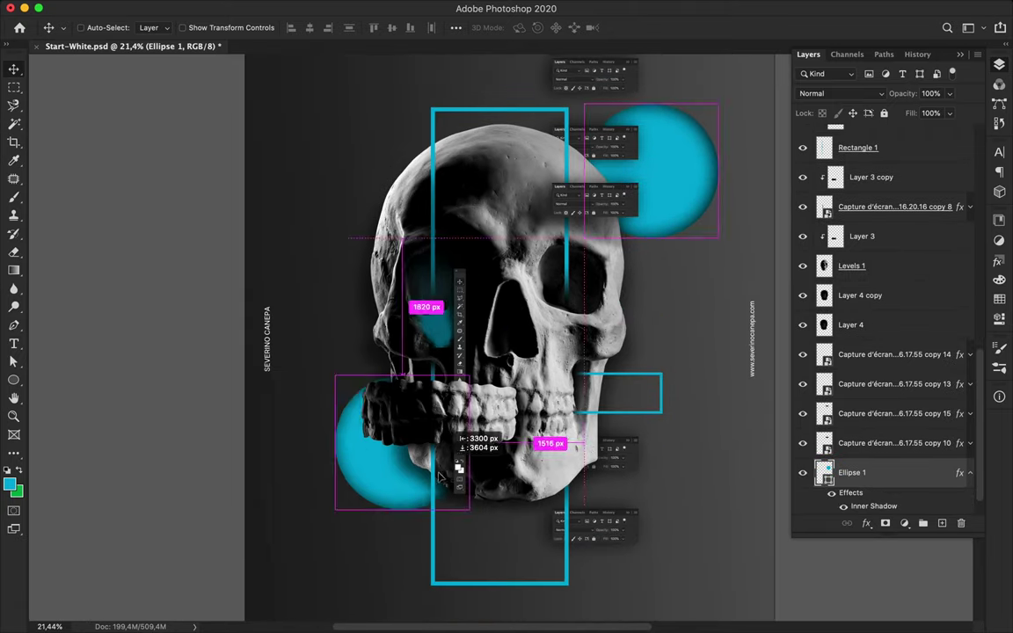
pyautogui.hotkey('ctrl', 't')
pyautogui.moveTo(414, 545); pyautogui.dragTo(396, 488)
pyautogui.press('Return')
pyautogui.moveTo(382, 444); pyautogui.dragTo(394, 474)
pyautogui.scroll(1, 449, 427)
pyautogui.scroll(1, 448, 426)
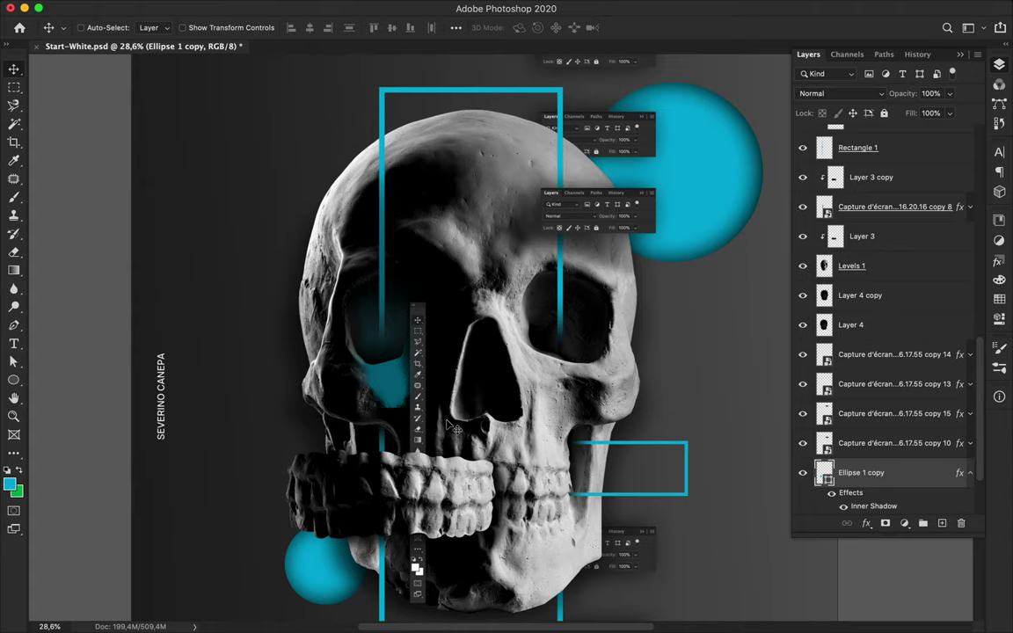
pyautogui.scroll(1, 448, 426)
pyautogui.scroll(1, 448, 426)
# - Type APOLLO in white over the skull's nasal opening
pyautogui.scroll(1, 447, 423)
pyautogui.press('t')
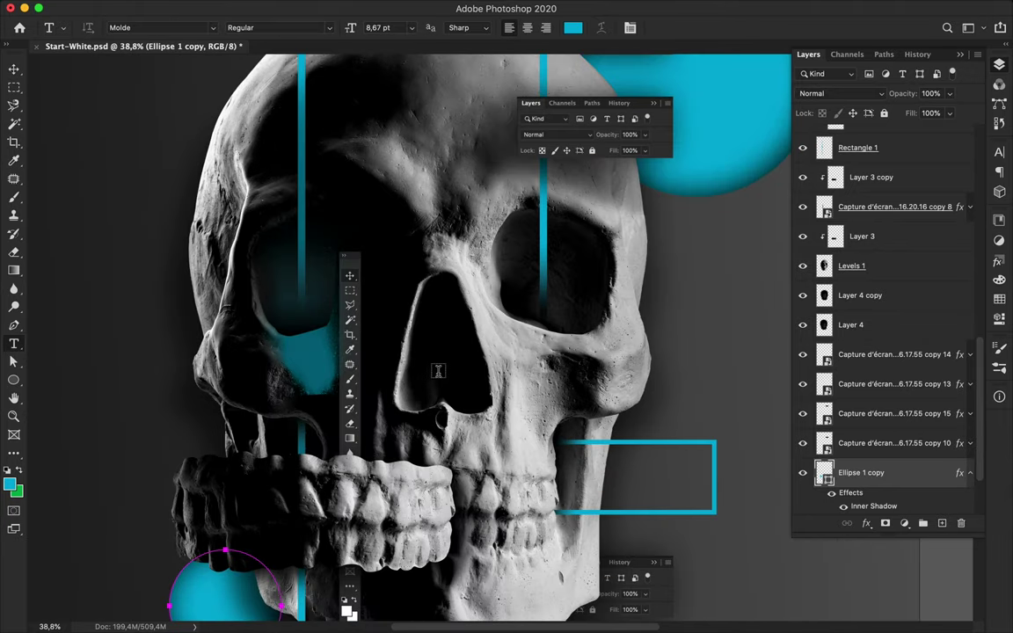
pyautogui.click(438, 371)
pyautogui.write('APOLLO')
pyautogui.click(572, 27)
pyautogui.click(840, 297)
pyautogui.click(15, 69)
# - Move the APOLLO text upward and enlarge it with Free Transform
pyautogui.moveTo(857, 472)
pyautogui.mouseDown()
pyautogui.moveTo(883, 147)
pyautogui.moveTo(879, 245)
pyautogui.mouseUp()
pyautogui.hotkey('ctrl', 't')
pyautogui.moveTo(462, 395)
pyautogui.mouseDown()
pyautogui.moveTo(444, 377)
pyautogui.moveTo(482, 431)
pyautogui.mouseUp()
pyautogui.press('Return')
pyautogui.scroll(-3, 481, 362)
pyautogui.scroll(2, 481, 361)
# - Draw a short line shape above the skull and switch its stroke from dashed to solid
pyautogui.press('p')
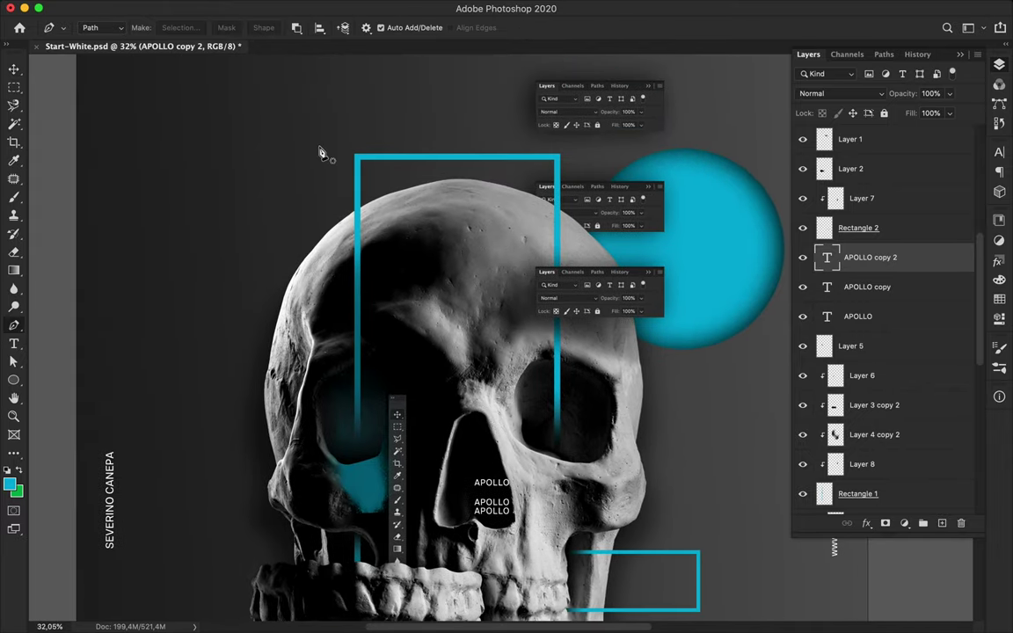
pyautogui.click(343, 108)
pyautogui.press('a')
pyautogui.press('p')
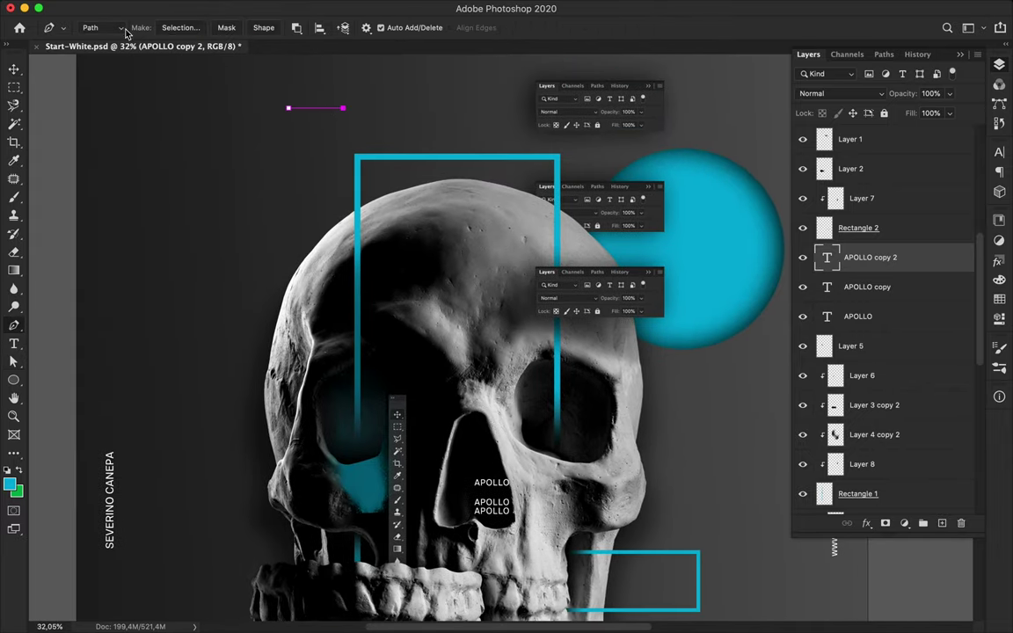
pyautogui.click(272, 106)
pyautogui.click(284, 27)
pyautogui.click(255, 74)
pyautogui.press('a')
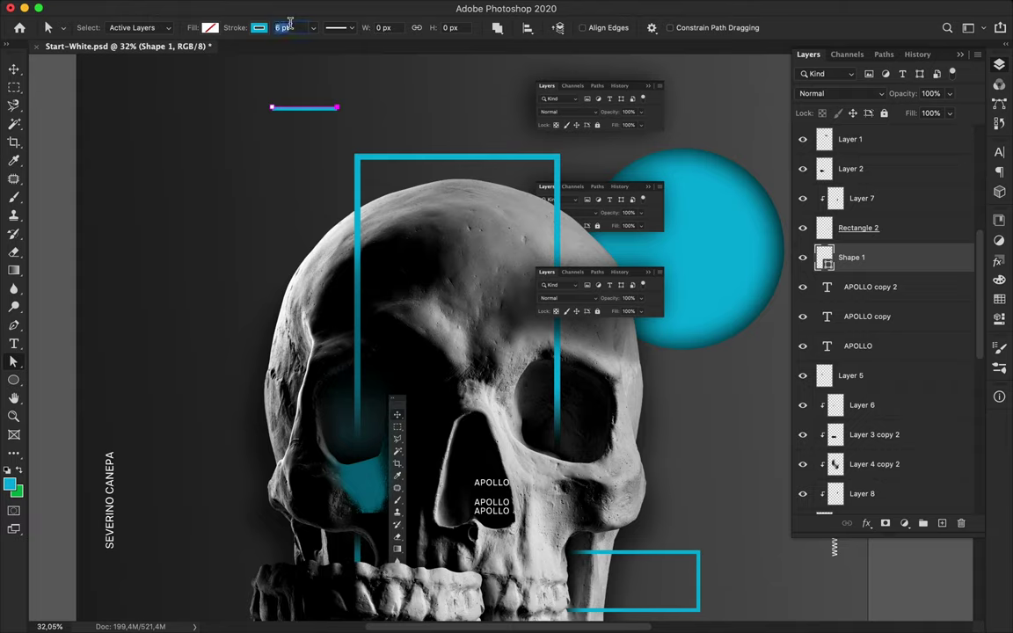
# - Duplicate the line several times down the poster's left side, reordering the copies in the layer stack
pyautogui.press('v')
pyautogui.moveTo(303, 106); pyautogui.dragTo(308, 255)
pyautogui.moveTo(866, 256); pyautogui.dragTo(895, 473)
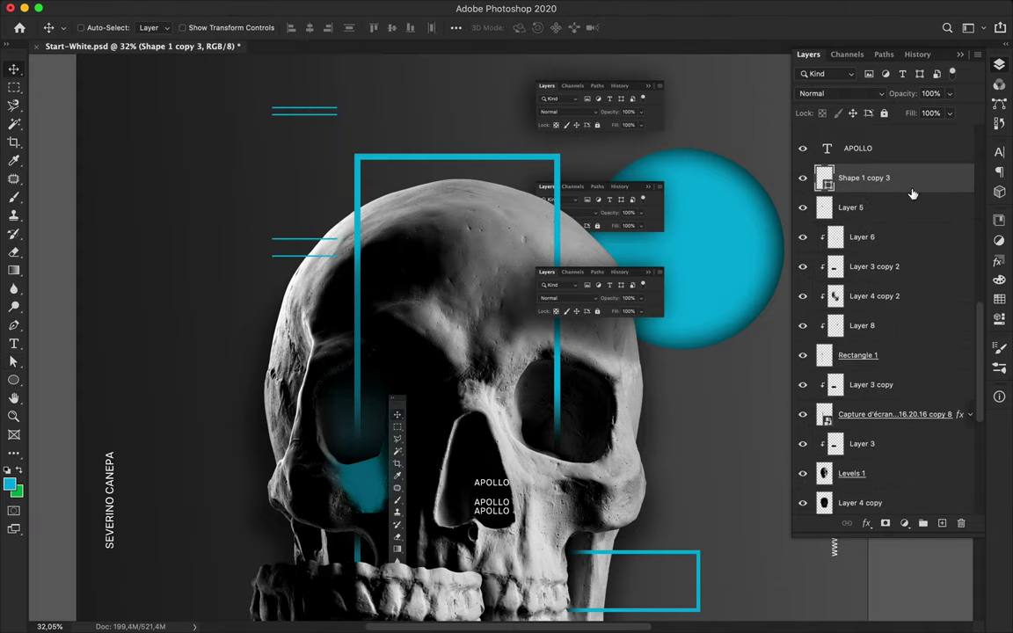
pyautogui.scroll(-3, 528, 352)
pyautogui.moveTo(284, 180); pyautogui.dragTo(299, 197)
pyautogui.moveTo(866, 474); pyautogui.dragTo(866, 167)
pyautogui.scroll(-2, 527, 352)
pyautogui.moveTo(306, 204)
pyautogui.mouseDown()
pyautogui.moveTo(312, 563)
pyautogui.moveTo(303, 620)
pyautogui.moveTo(319, 381)
pyautogui.moveTo(328, 439)
pyautogui.mouseUp()
pyautogui.scroll(-5, 304, 620)
pyautogui.scroll(-5, 328, 440)
pyautogui.scroll(3, 318, 470)
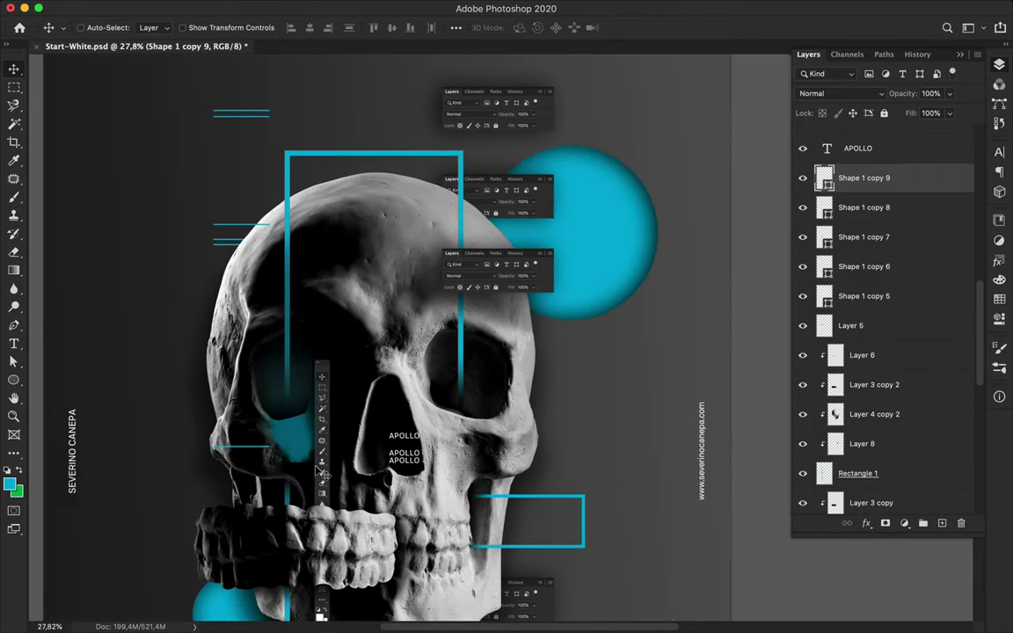
pyautogui.scroll(3, 335, 352)
pyautogui.scroll(2, 382, 258)
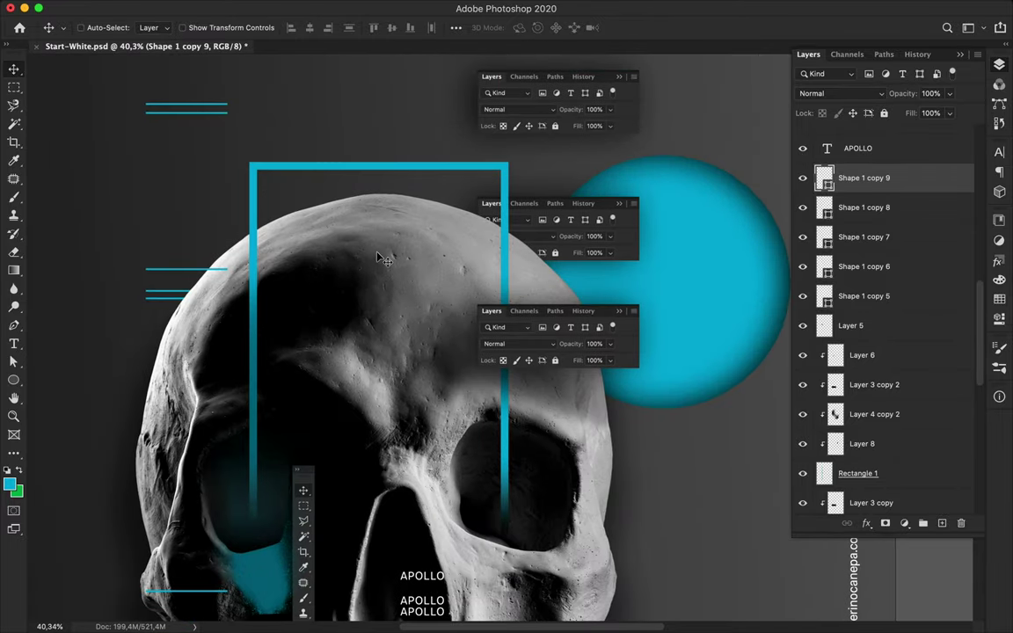
# - Copy an oval of the skull's crown onto its own layer and lift it straight up
pyautogui.hotkey('alt', ',')
pyautogui.click(13, 86)
pyautogui.hotkey('shift', 'm')
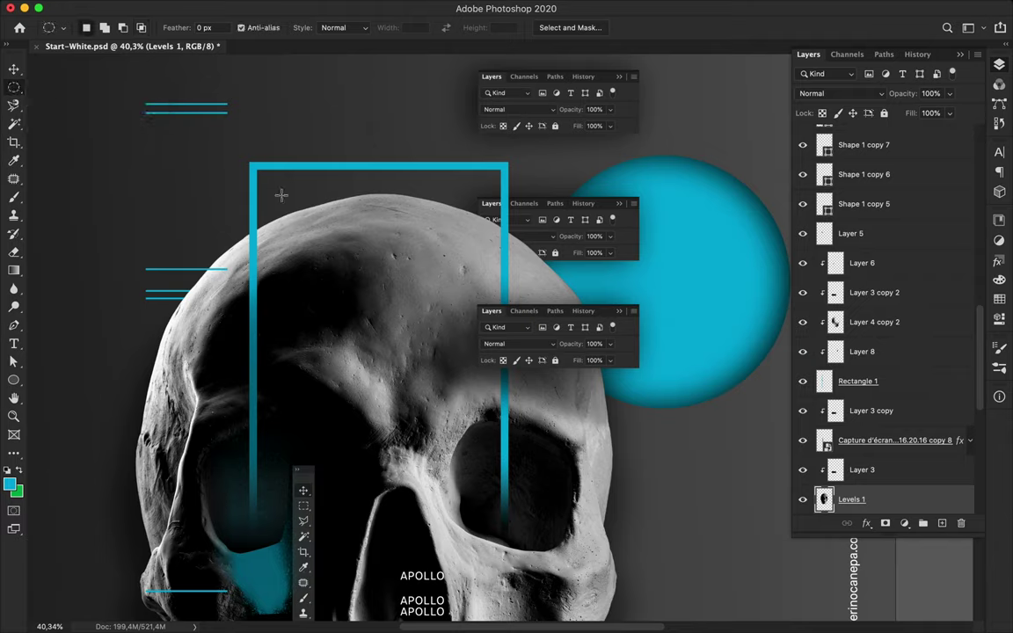
pyautogui.moveTo(450, 259); pyautogui.dragTo(445, 276)
pyautogui.hotkey('ctrl', 'j')
pyautogui.moveTo(857, 499); pyautogui.dragTo(850, 233)
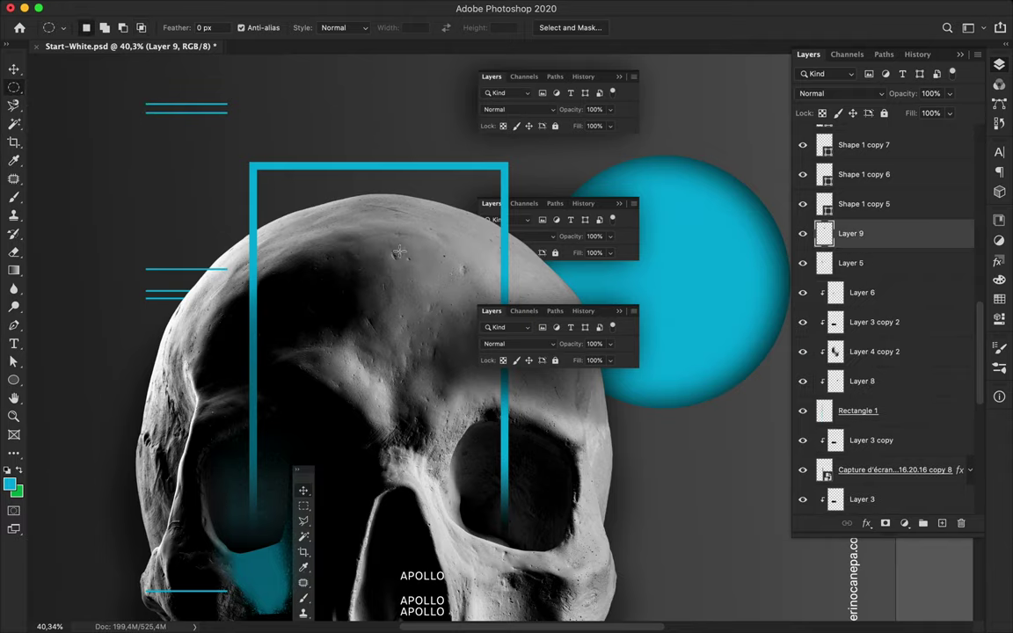
pyautogui.press('v')
pyautogui.moveTo(399, 253); pyautogui.dragTo(404, 219)
pyautogui.scroll(5, 384, 224)
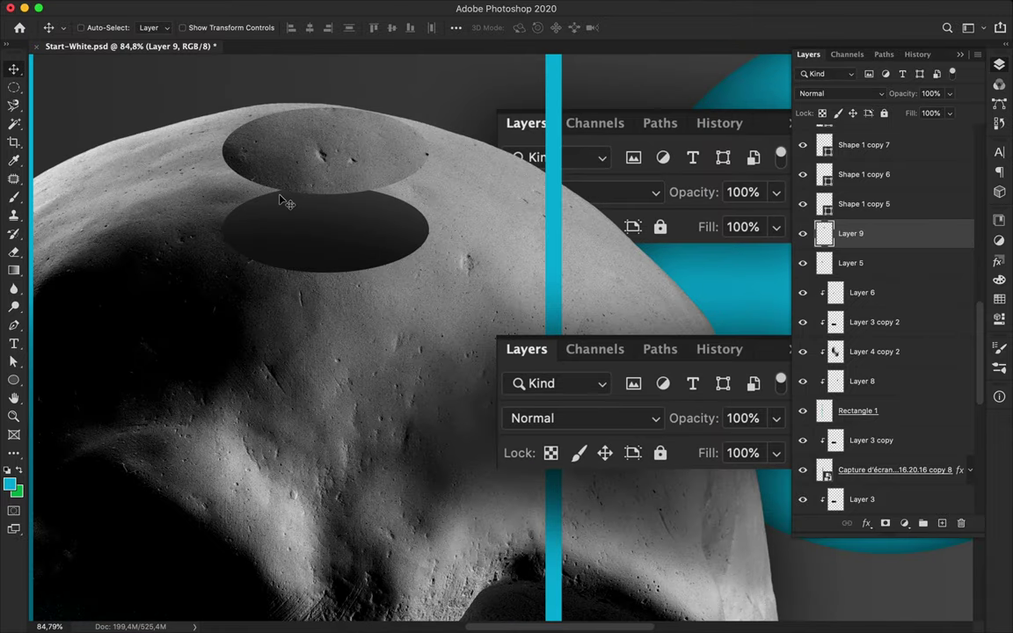
# - Draw a cyan rectangle joining the two skull ovals and duplicate it lower in the stack
pyautogui.press('p')
pyautogui.click(204, 28)
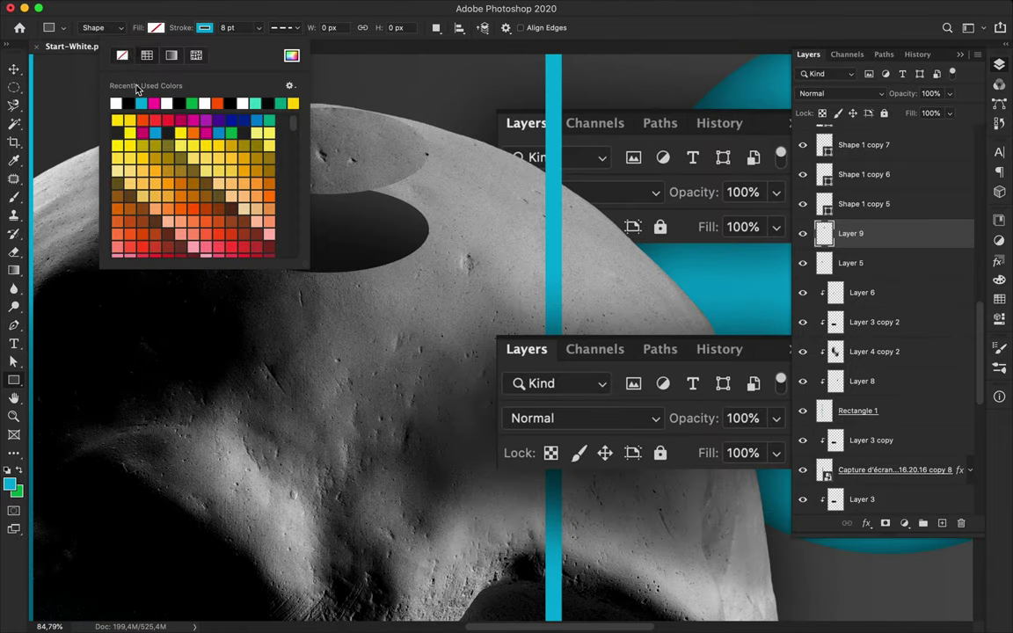
pyautogui.moveTo(429, 151); pyautogui.dragTo(222, 231)
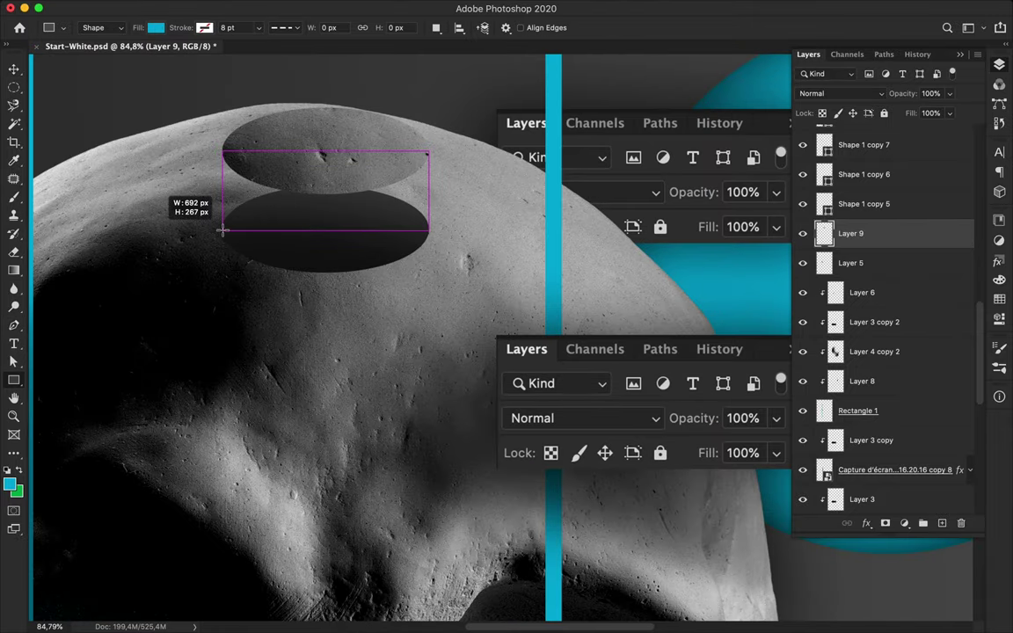
pyautogui.press('v')
pyautogui.click(808, 55)
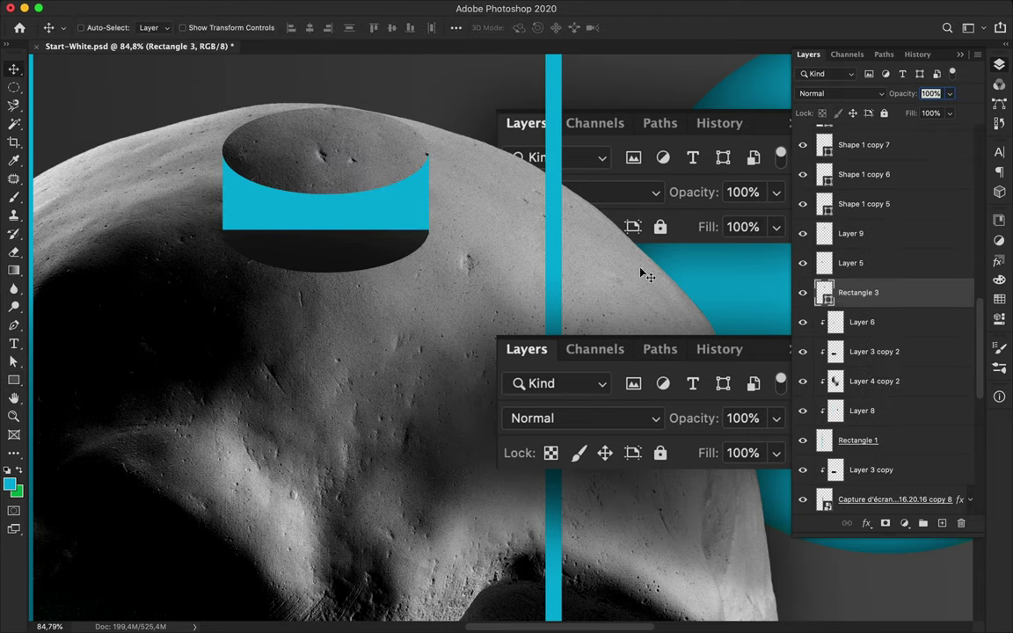
pyautogui.moveTo(857, 292); pyautogui.dragTo(859, 352)
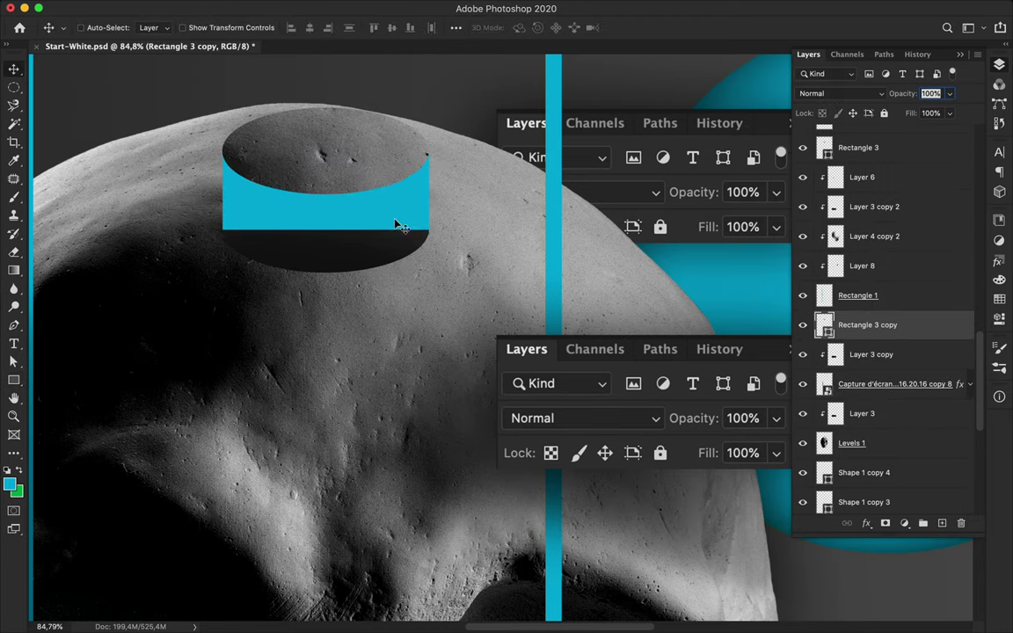
# - Rasterize the rectangle copy, erase the overflow using the skull outline, and merge it into Rectangle 3
pyautogui.scroll(-5, 434, 229)
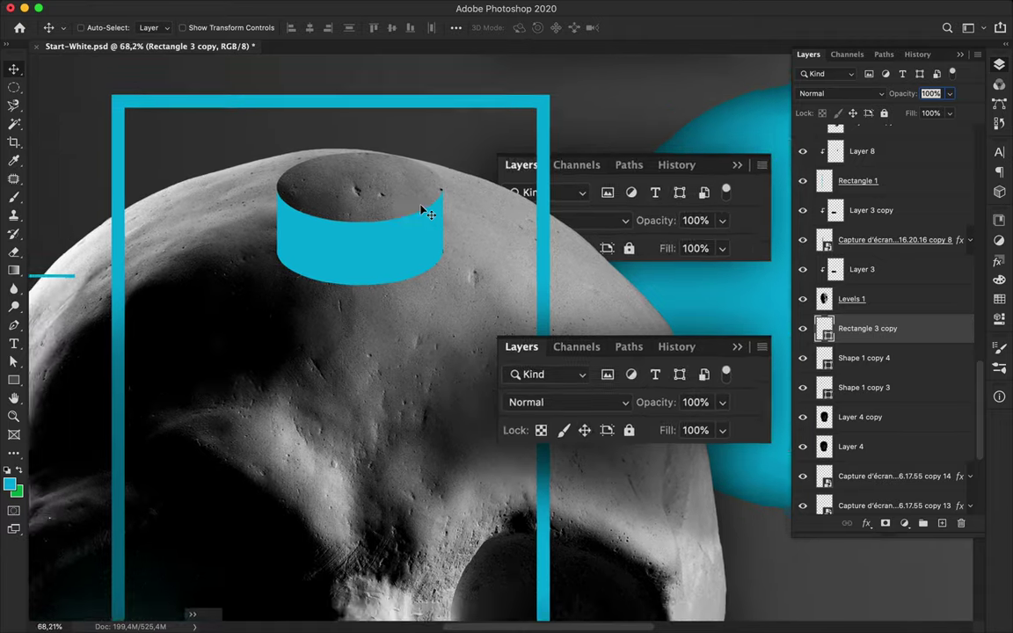
pyautogui.keyDown('super'); pyautogui.click(397, 292); pyautogui.keyUp('super')
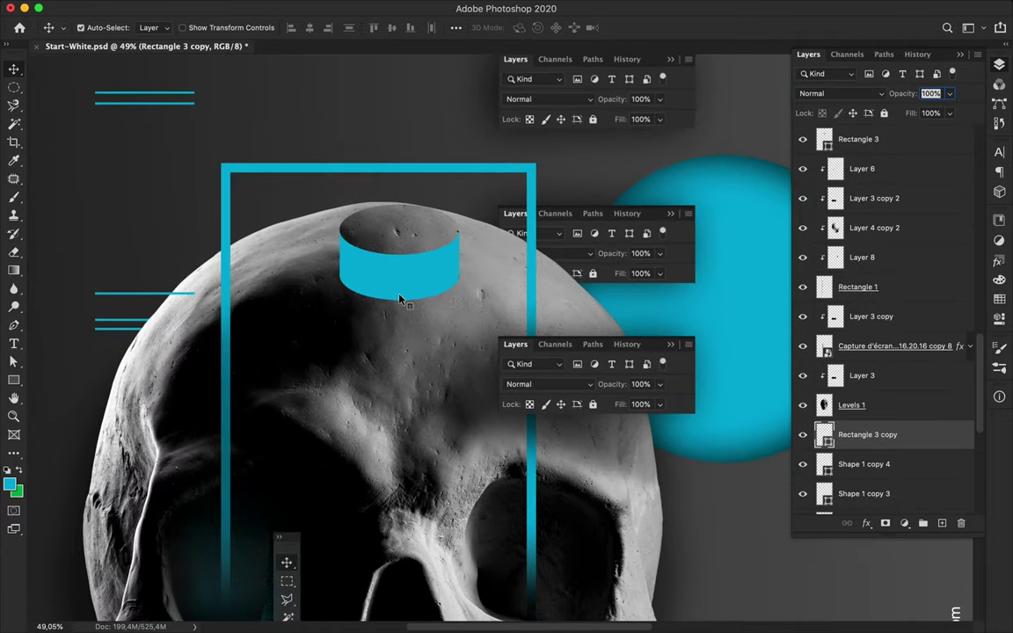
pyautogui.keyDown('super'); pyautogui.click(824, 404); pyautogui.keyUp('super')
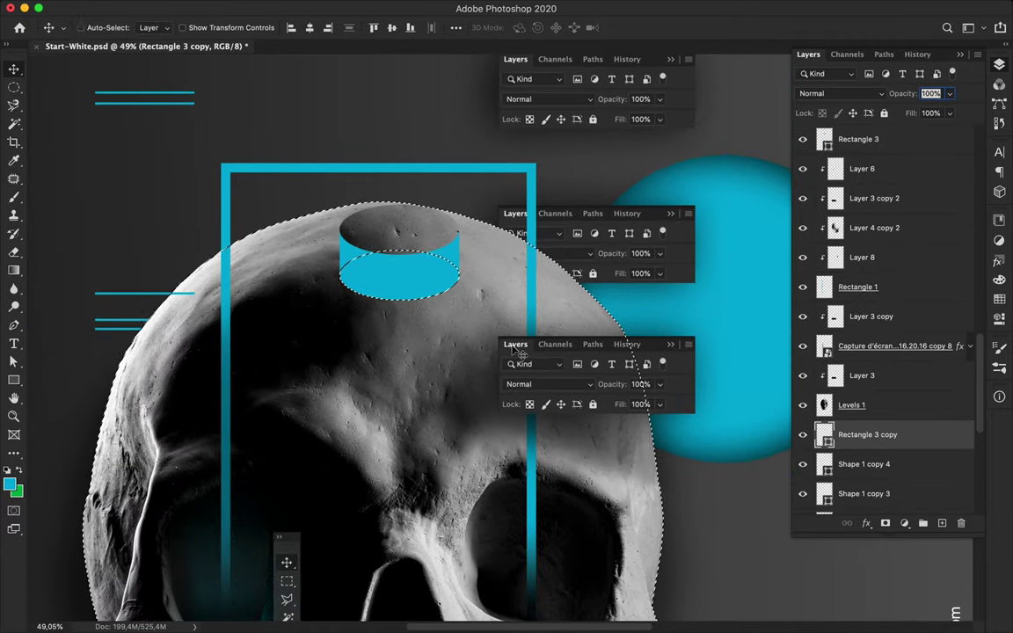
pyautogui.press('b')
pyautogui.press('v')
pyautogui.rightClick(871, 434)
pyautogui.click(835, 229)
pyautogui.press('e')
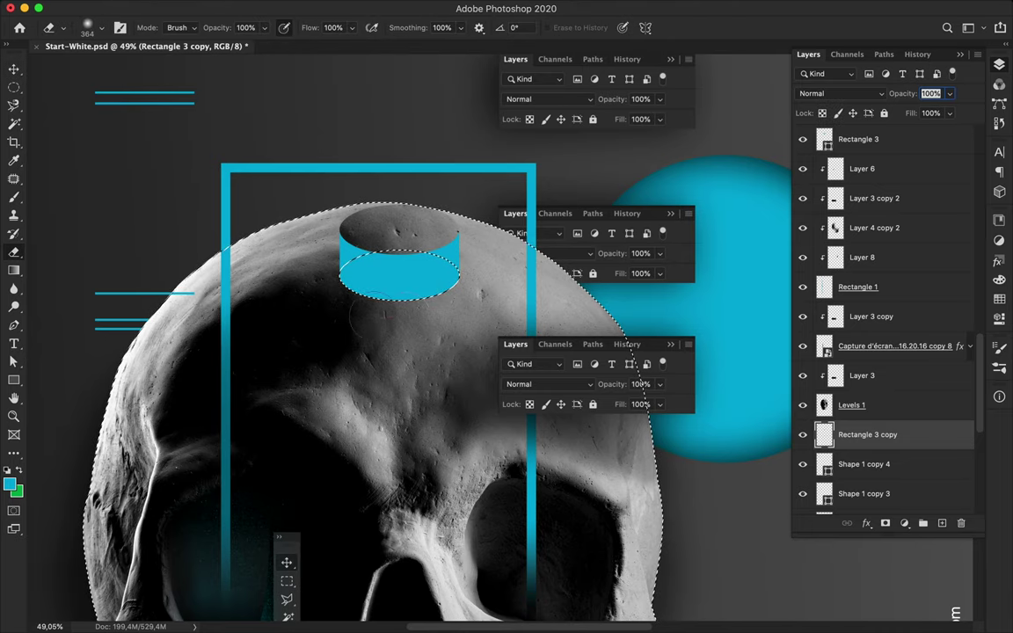
pyautogui.hotkey('ctrl', 'd')
pyautogui.press('v')
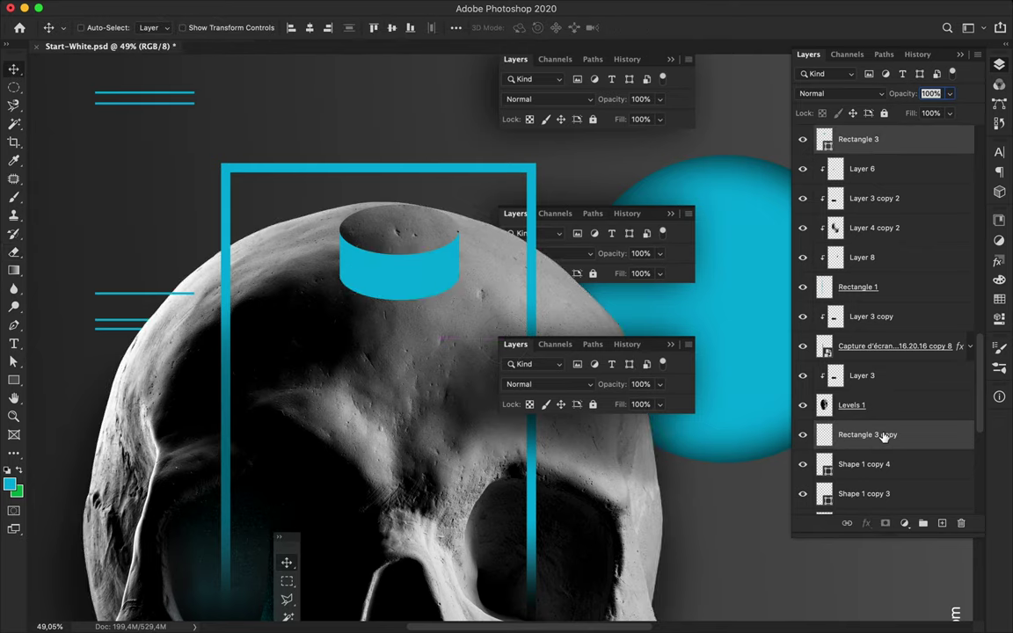
pyautogui.moveTo(883, 435); pyautogui.dragTo(884, 168)
pyautogui.hotkey('ctrl', 'e')
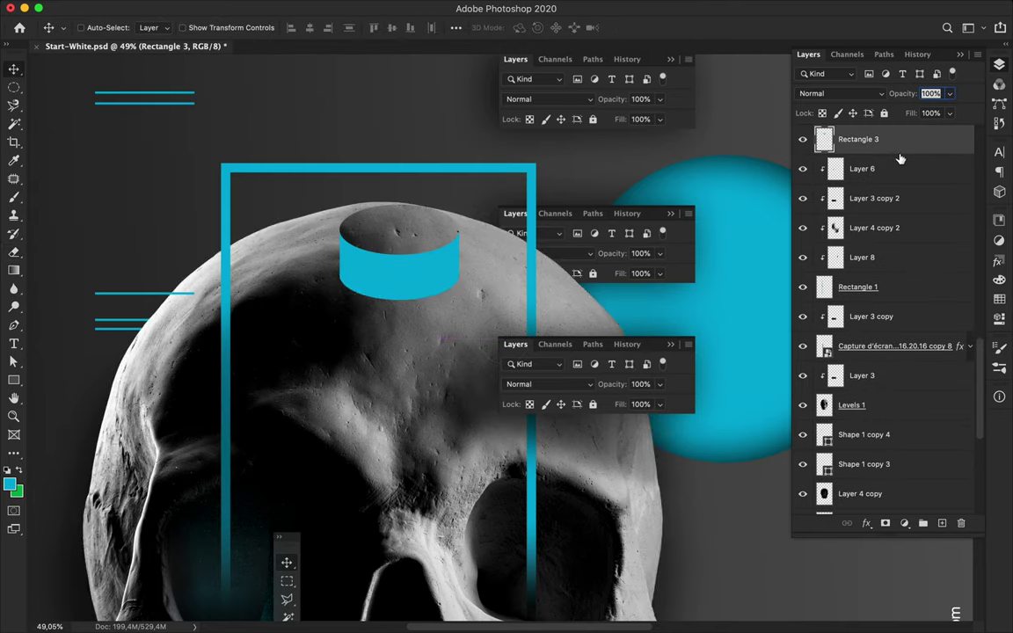
# - Try Bevel & Emboss with a white shadow plus Inner Shadow on the cylinder, then cancel
pyautogui.doubleClick(897, 149)
pyautogui.click(318, 323)
pyautogui.moveTo(587, 397); pyautogui.dragTo(721, 177)
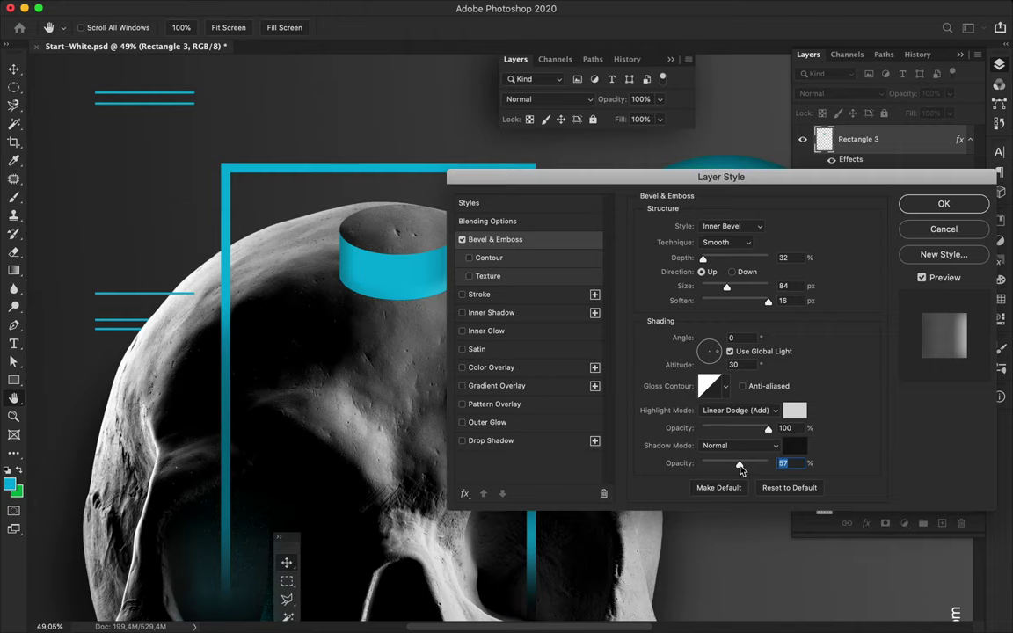
pyautogui.click(794, 446)
pyautogui.click(843, 300)
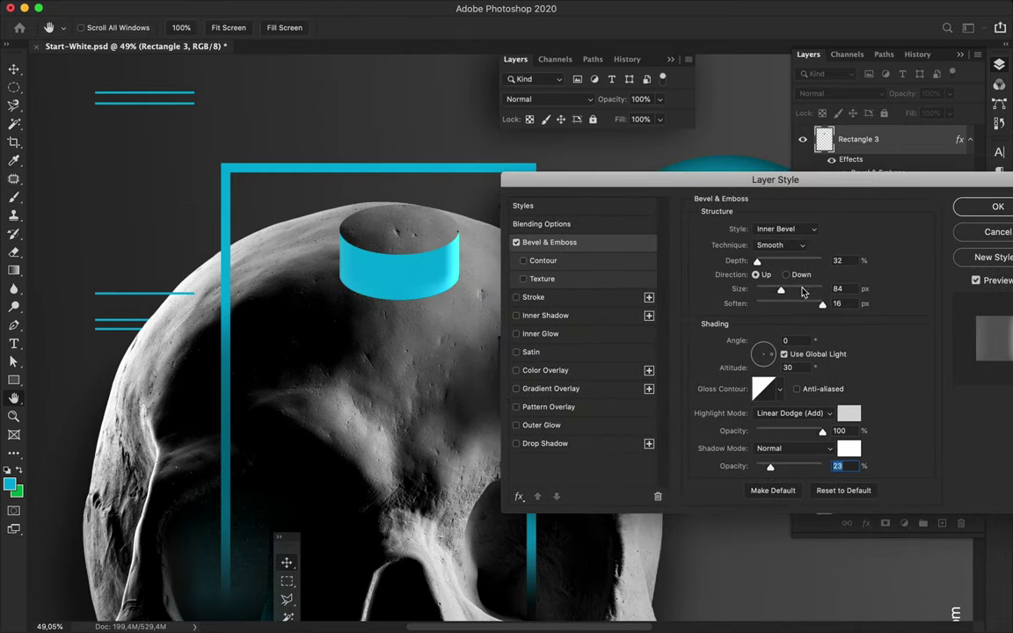
pyautogui.click(549, 406)
pyautogui.click(540, 334)
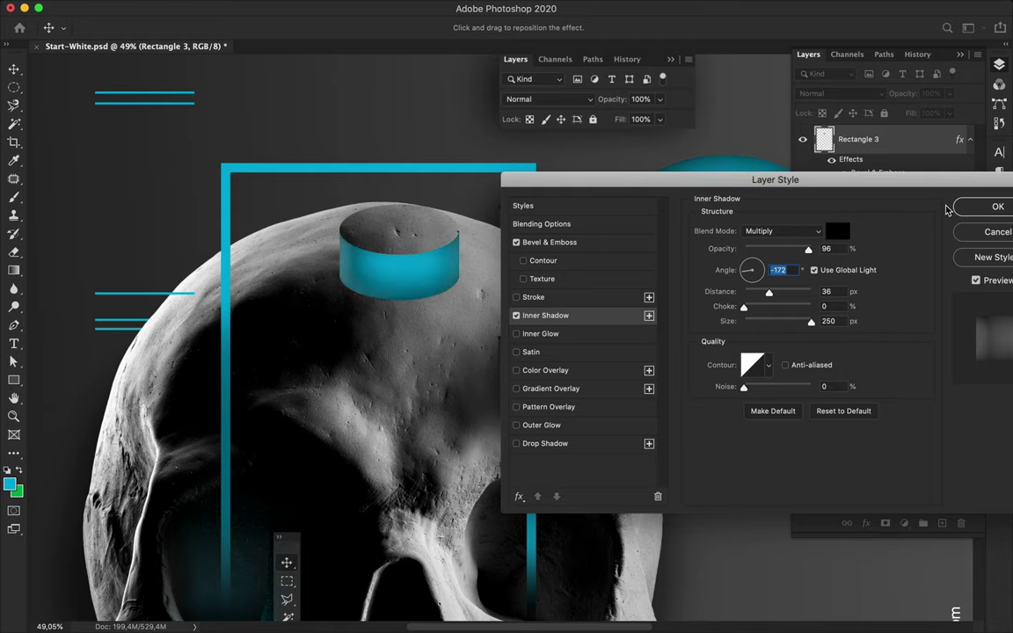
pyautogui.press('Escape')
# - Apply Bevel & Emboss with a white shadow colour to the Rectangle 3 cylinder
pyautogui.doubleClick(908, 150)
pyautogui.click(511, 242)
pyautogui.click(811, 448)
pyautogui.click(842, 299)
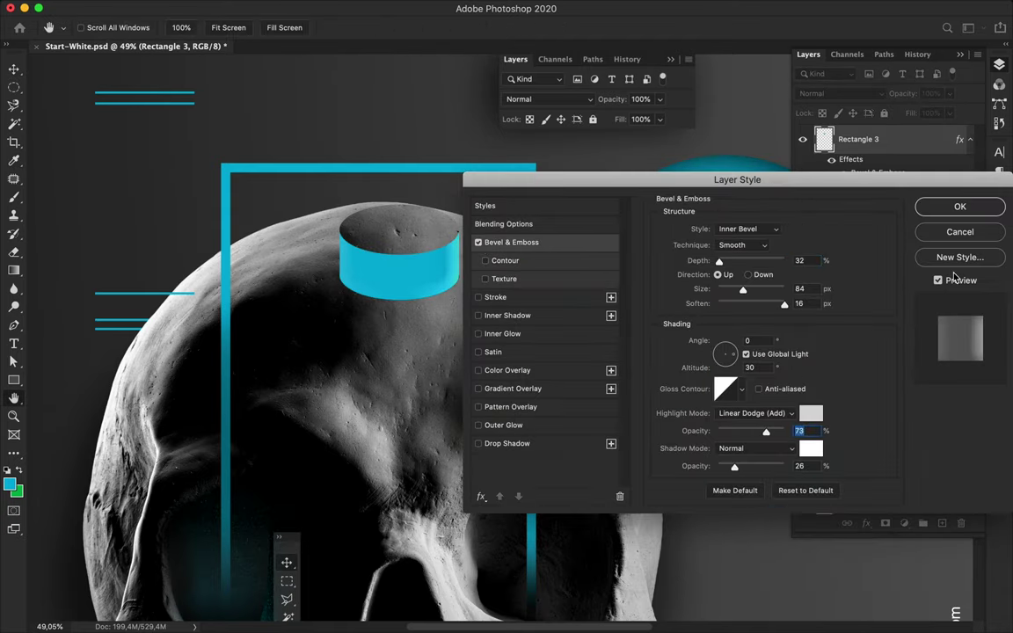
pyautogui.click(959, 206)
# - On a new layer, shade the cylinder with an edited dark-to-cyan gradient
pyautogui.keyDown('ctrl'); pyautogui.click(824, 138); pyautogui.keyUp('ctrl')
pyautogui.hotkey('ctrl', 'shift', 'alt', 'n')
pyautogui.press('g')
pyautogui.click(113, 29)
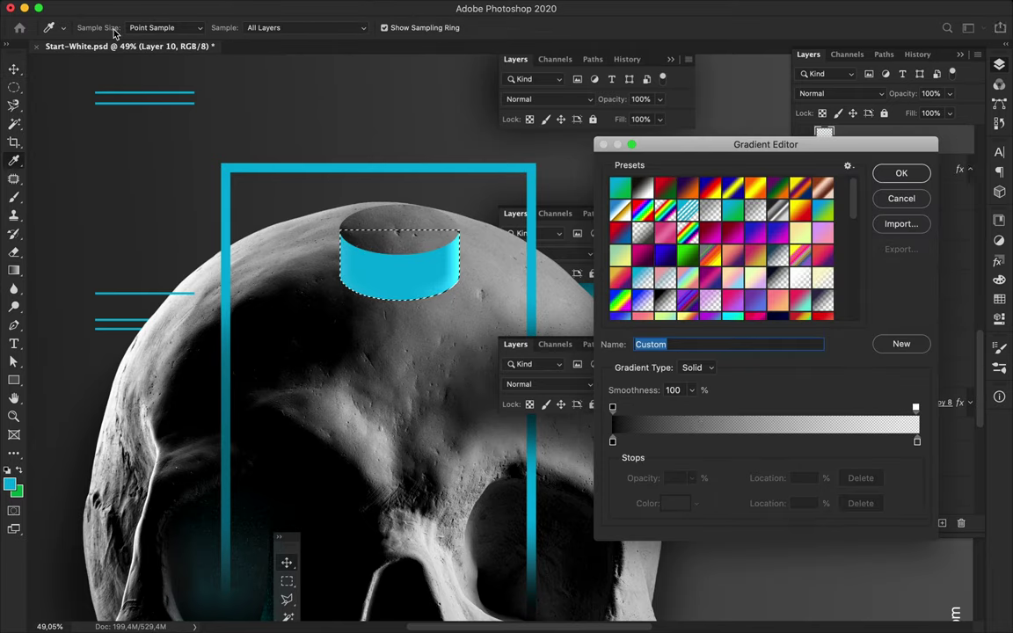
pyautogui.click(727, 408)
pyautogui.click(728, 408)
pyautogui.click(901, 173)
pyautogui.moveTo(343, 268)
pyautogui.mouseDown()
pyautogui.moveTo(468, 261)
pyautogui.moveTo(413, 266)
pyautogui.mouseUp()
pyautogui.press('v')
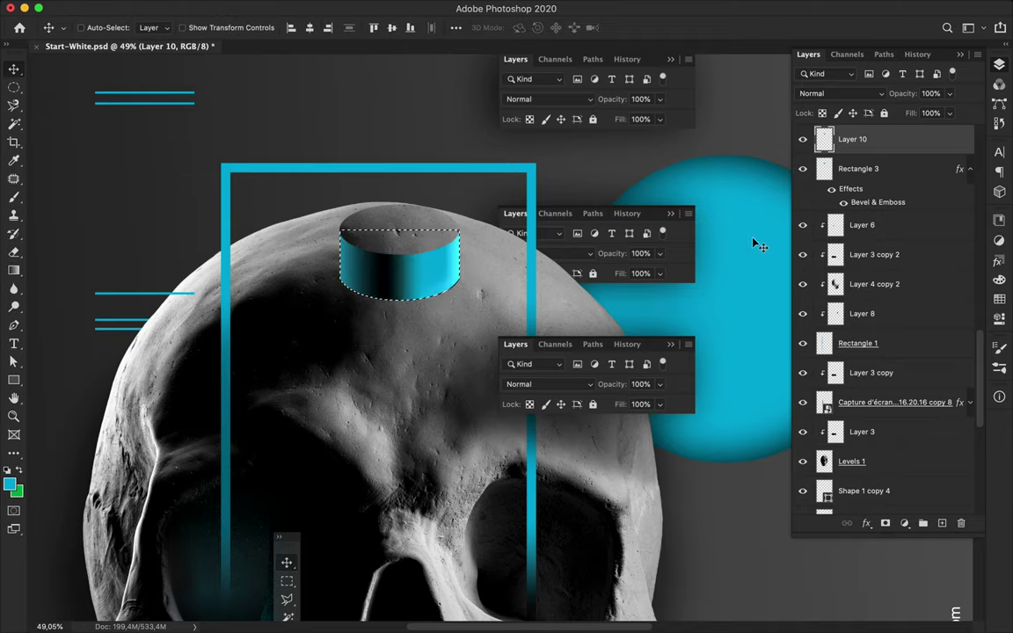
pyautogui.hotkey('ctrl', 'd')
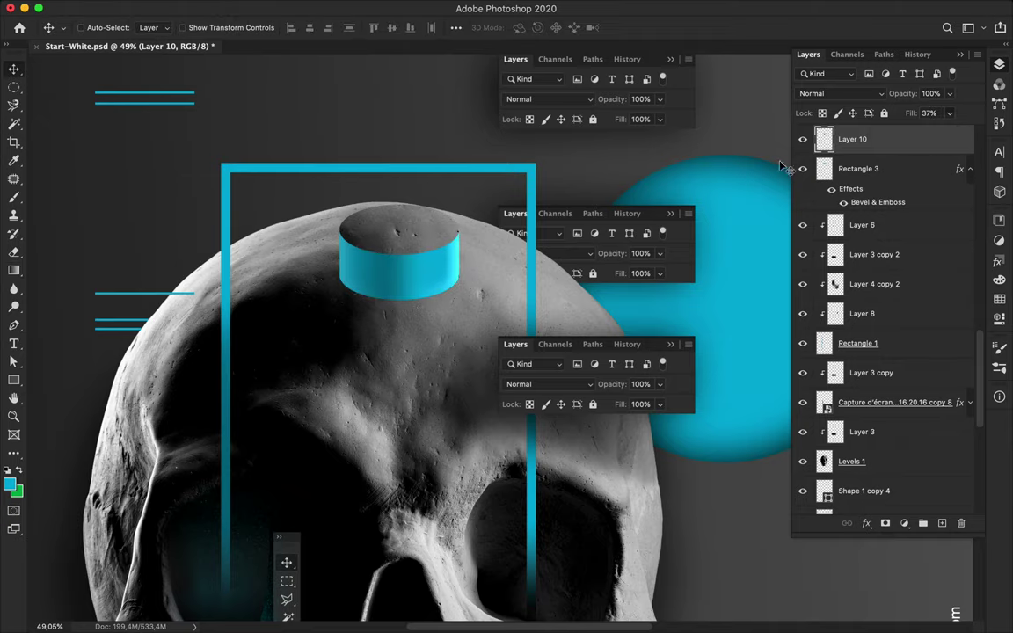
pyautogui.scroll(-5, 651, 147)
# - Type a white letter A on the poster and enlarge it to a huge size
pyautogui.press('t')
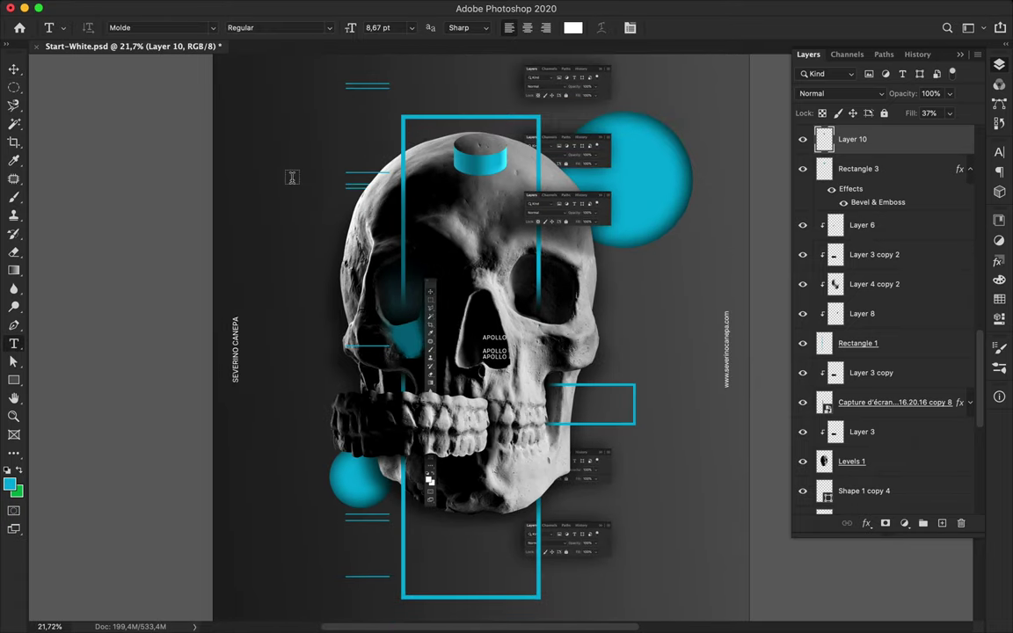
pyautogui.click(361, 181)
pyautogui.write('A')
pyautogui.hotkey('ctrl', 't')
pyautogui.moveTo(360, 180); pyautogui.dragTo(428, 282)
pyautogui.press('Return')
pyautogui.scroll(3, 360, 180)
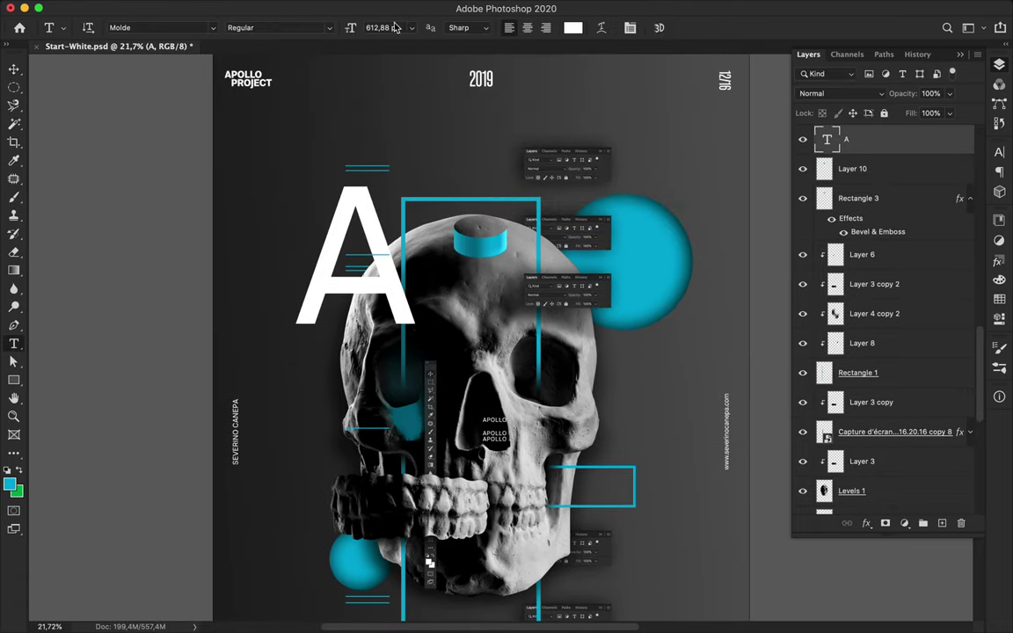
# - Convert the A to a smart object, apply Mosaic, and position it above Ellipse 1 copy
pyautogui.click(329, 8)
pyautogui.click(563, 293)
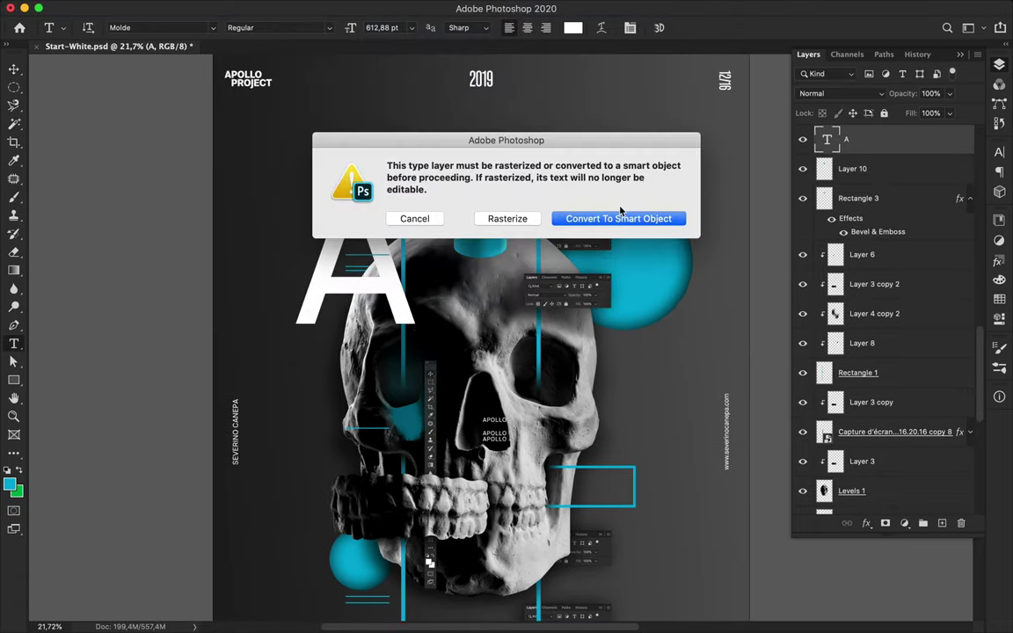
pyautogui.click(614, 219)
pyautogui.click(190, 35)
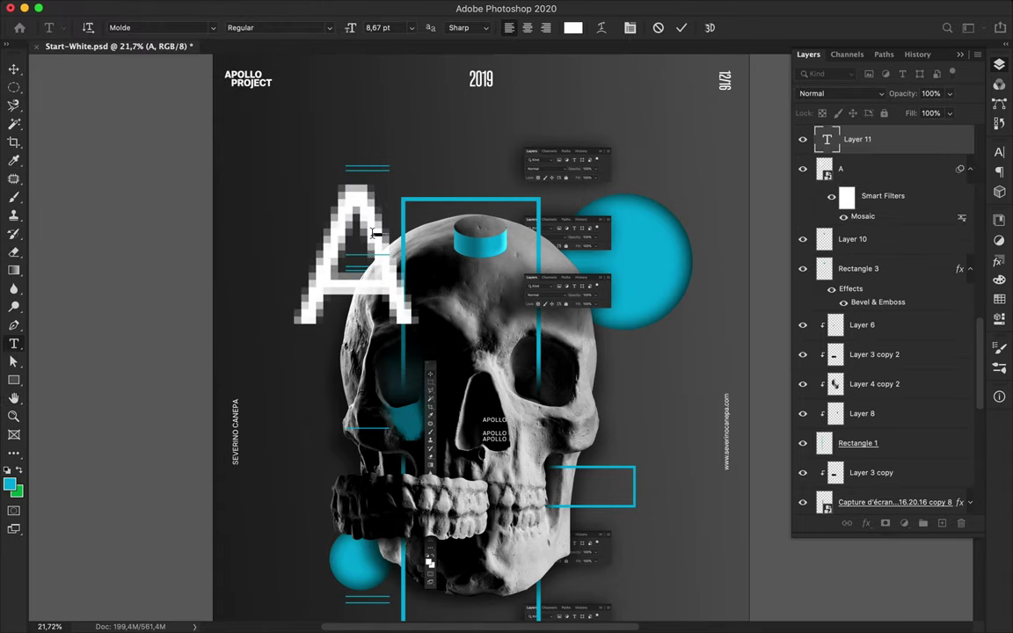
pyautogui.press('v')
pyautogui.moveTo(384, 247); pyautogui.dragTo(384, 187)
pyautogui.click(971, 140)
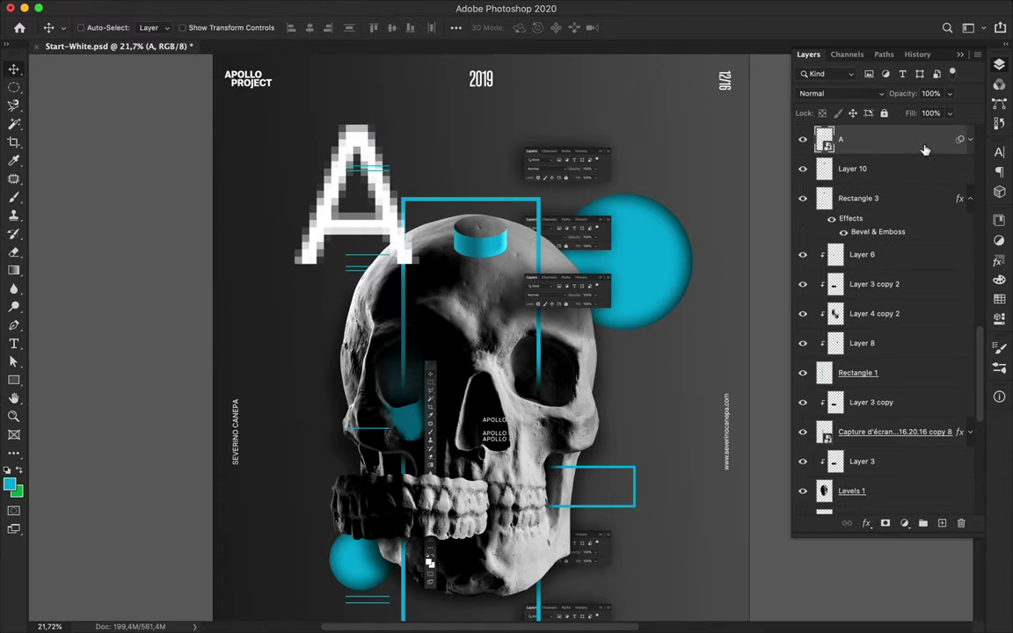
pyautogui.moveTo(310, 257); pyautogui.dragTo(334, 255)
pyautogui.moveTo(845, 170); pyautogui.dragTo(879, 361)
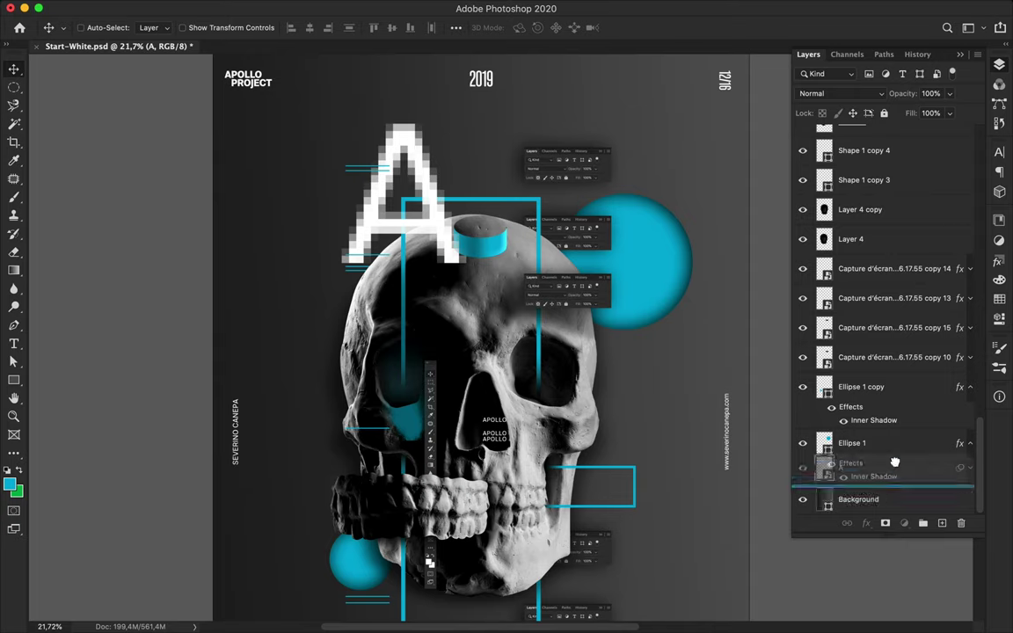
pyautogui.moveTo(397, 165); pyautogui.dragTo(405, 159)
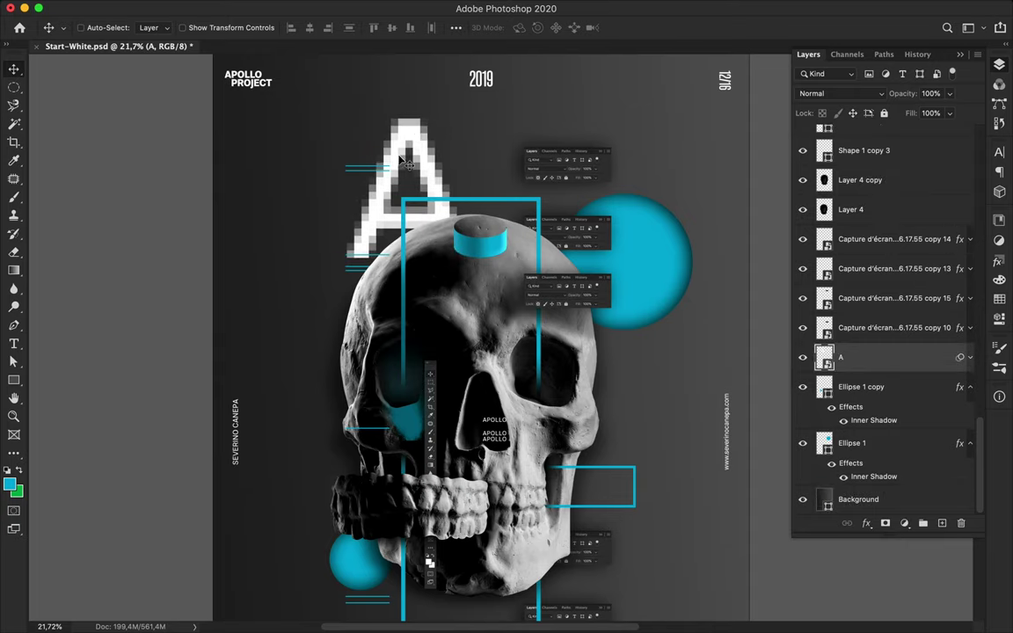
# - Make the A's mosaic cells coarser and shrink the pixelated letter
pyautogui.hotkey('ctrl', 'alt', 'f')
pyautogui.moveTo(84, 226); pyautogui.dragTo(124, 220)
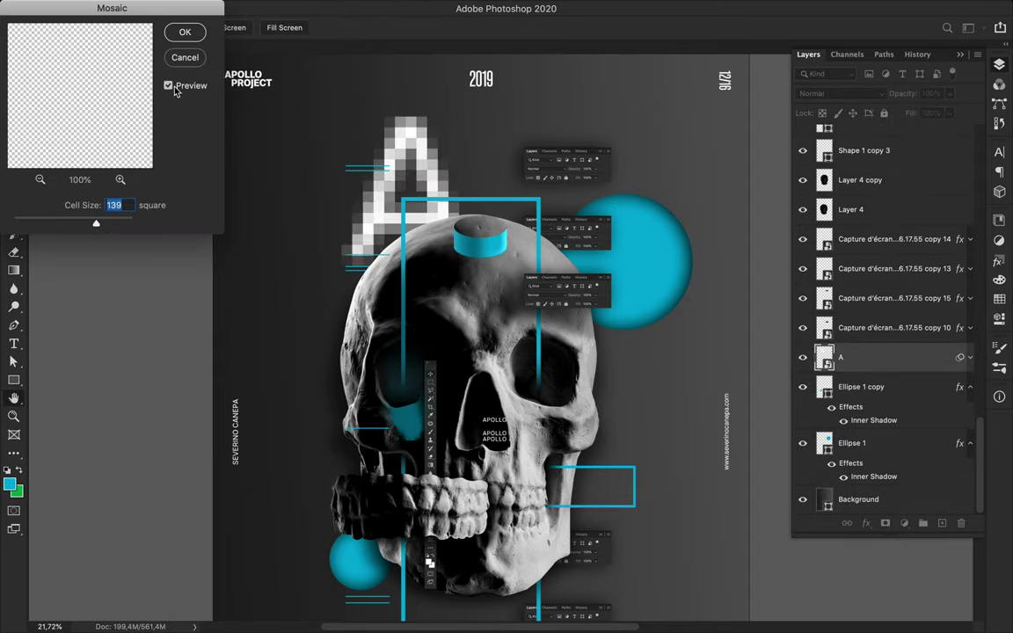
pyautogui.click(186, 32)
pyautogui.hotkey('ctrl', 't')
pyautogui.moveTo(361, 132); pyautogui.dragTo(378, 149)
pyautogui.press('Return')
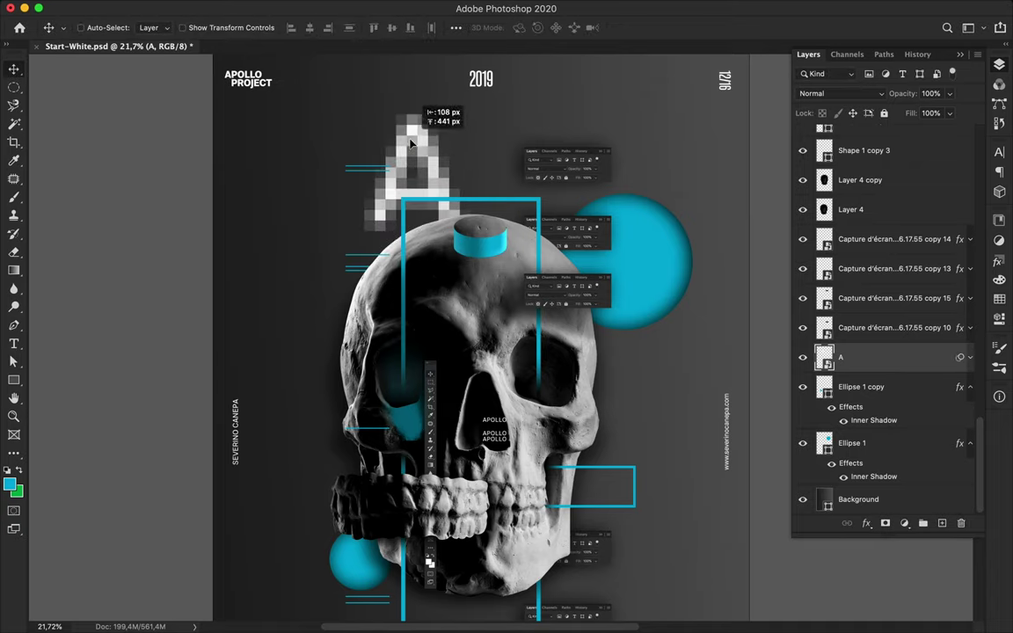
# - Add a white letter P on the right side and scale it to about 288 pt
pyautogui.press('t')
pyautogui.click(651, 386)
pyautogui.hotkey('ctrl', 't')
pyautogui.moveTo(652, 387); pyautogui.dragTo(666, 334)
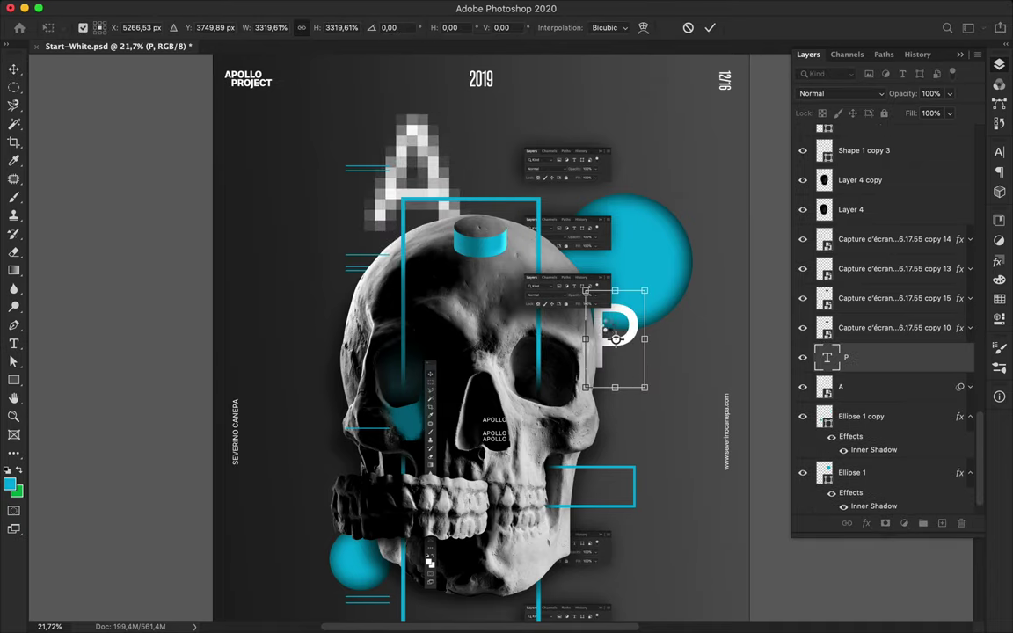
# - Commit the P's enlarged size and pixelate it with the Mosaic filter
pyautogui.press('Return')
pyautogui.click(935, 218)
pyautogui.press('v')
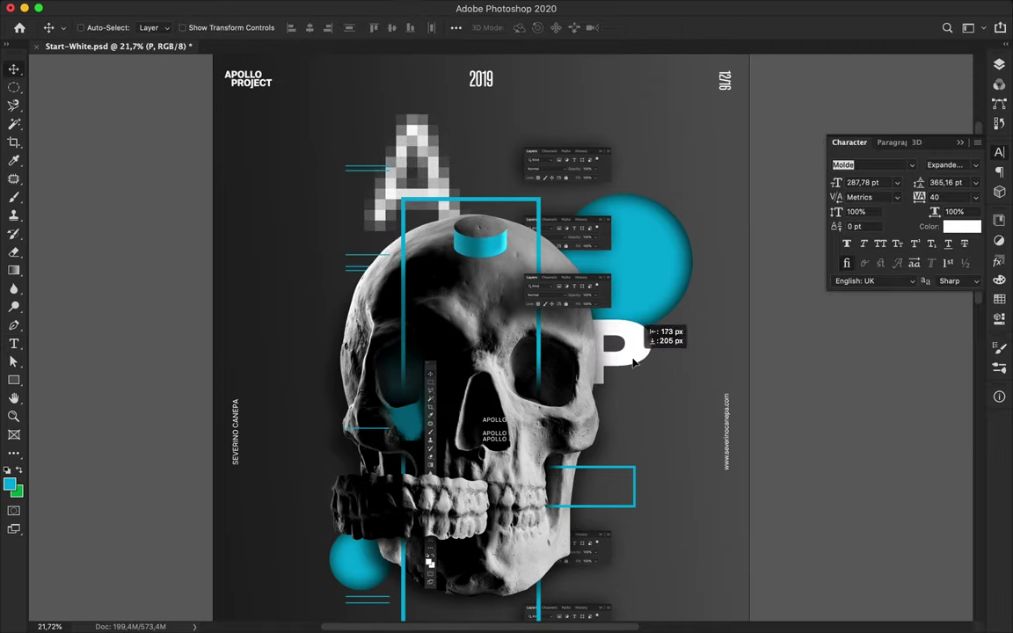
pyautogui.click(216, 8)
pyautogui.click(342, 24)
pyautogui.click(506, 219)
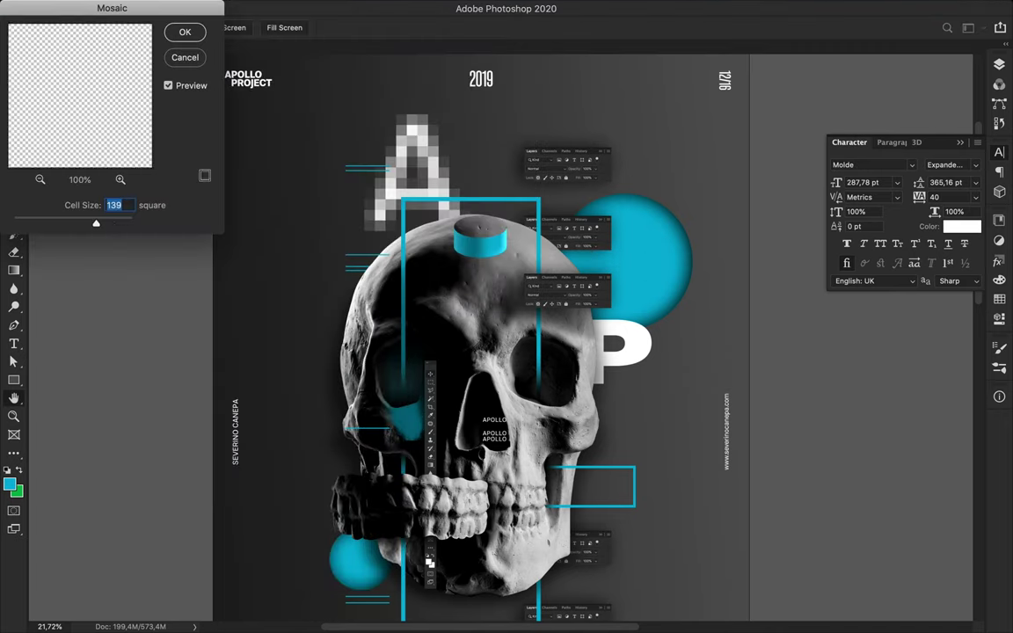
pyautogui.moveTo(95, 227); pyautogui.dragTo(111, 227)
pyautogui.click(185, 33)
# - Add a letter O scaled to about 278 pt above Rectangle 3, in Regular style
pyautogui.press('t')
pyautogui.hotkey('ctrl', 't')
pyautogui.moveTo(295, 299); pyautogui.dragTo(339, 343)
pyautogui.press('Return')
pyautogui.click(999, 64)
pyautogui.moveTo(864, 314); pyautogui.dragTo(851, 173)
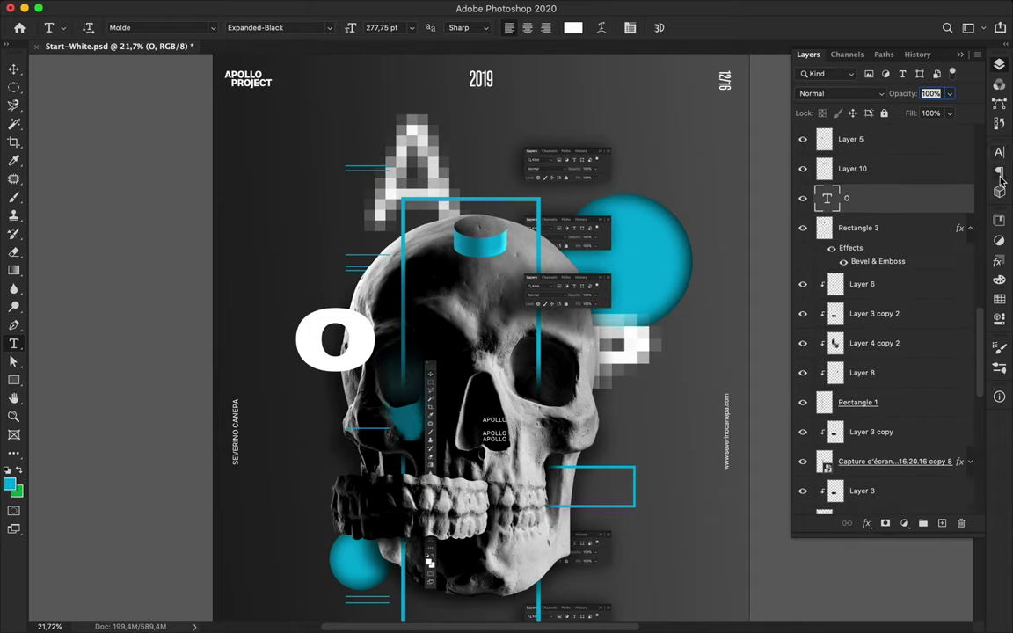
pyautogui.click(999, 153)
pyautogui.click(950, 165)
pyautogui.scroll(5, 809, 264)
pyautogui.click(814, 272)
# - Pixelate the O with Mosaic, scale it to about 155%, and place it at the skull's left edge
pyautogui.click(389, 7)
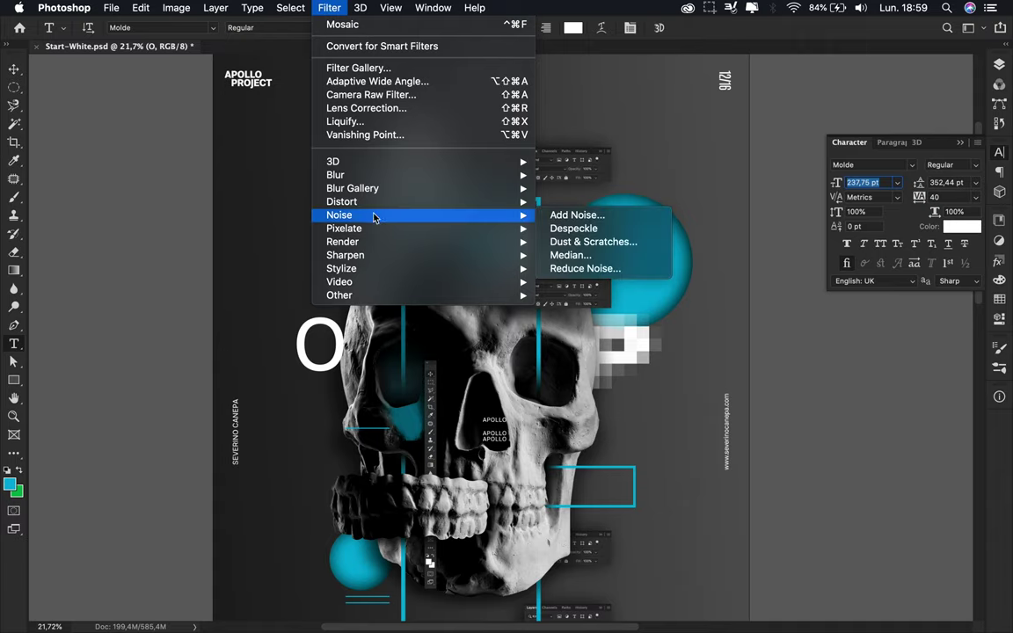
pyautogui.click(568, 292)
pyautogui.click(582, 218)
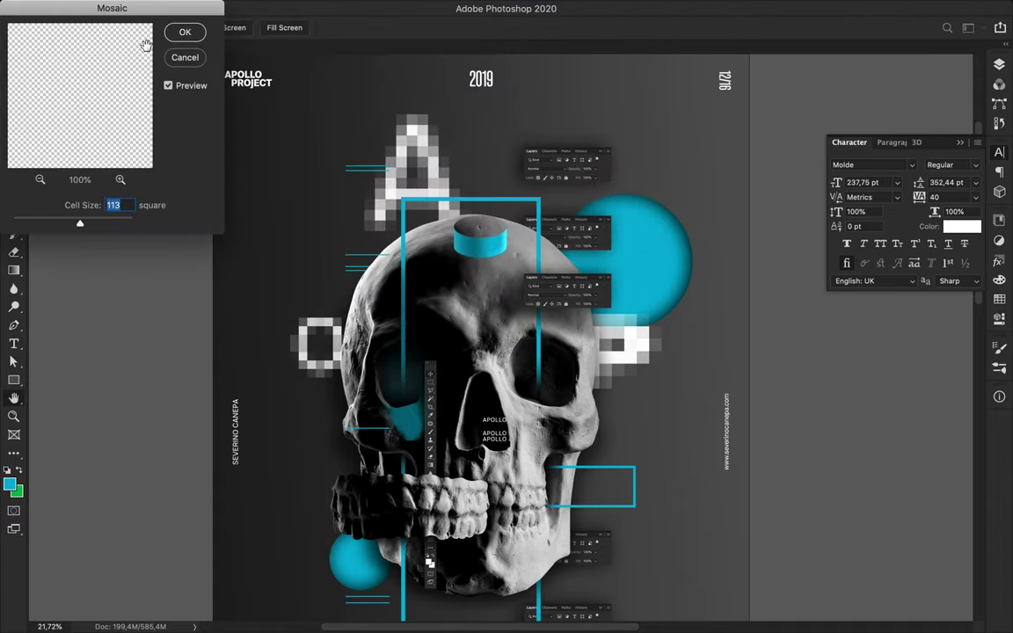
pyautogui.click(188, 31)
pyautogui.hotkey('ctrl', 't')
pyautogui.moveTo(344, 317)
pyautogui.mouseDown()
pyautogui.moveTo(373, 287)
pyautogui.moveTo(380, 326)
pyautogui.moveTo(351, 303)
pyautogui.moveTo(349, 402)
pyautogui.moveTo(593, 596)
pyautogui.mouseUp()
pyautogui.press('Return')
pyautogui.press('v')
pyautogui.hotkey('ctrl', 't')
pyautogui.press('Return')
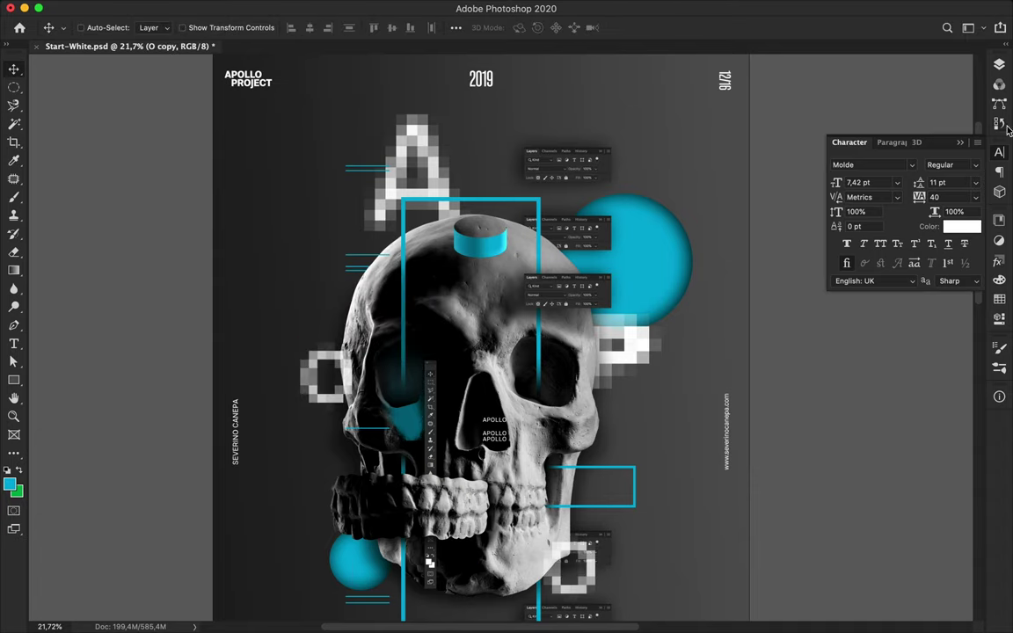
# - Create a new L text layer and begin resizing it
pyautogui.click(1007, 125)
pyautogui.scroll(-5, 829, 462)
pyautogui.scroll(-5, 829, 463)
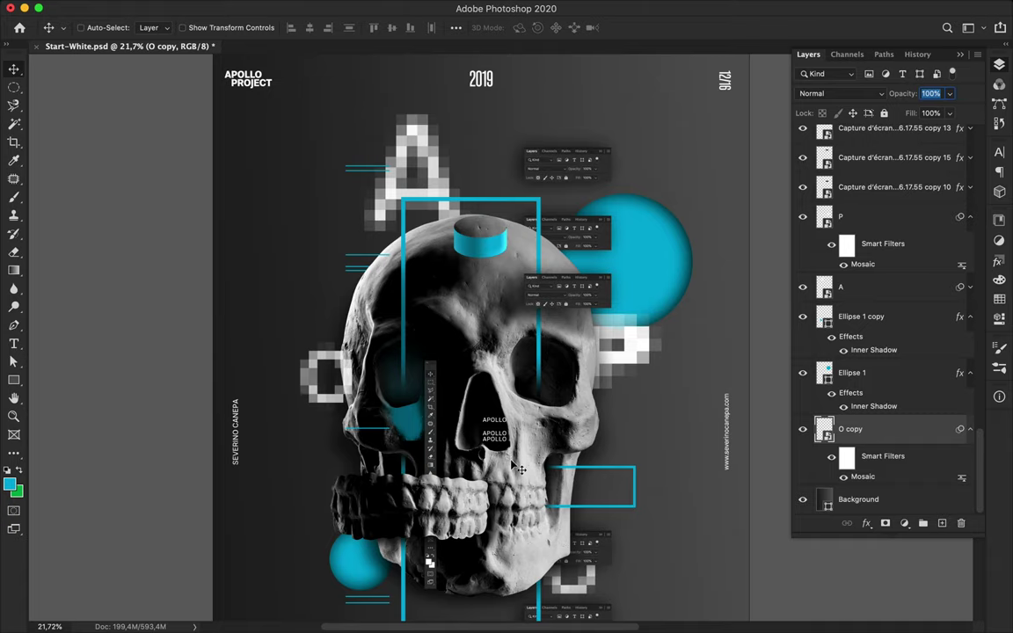
pyautogui.hotkey('ctrl', 'v')
pyautogui.hotkey('ctrl', 't')
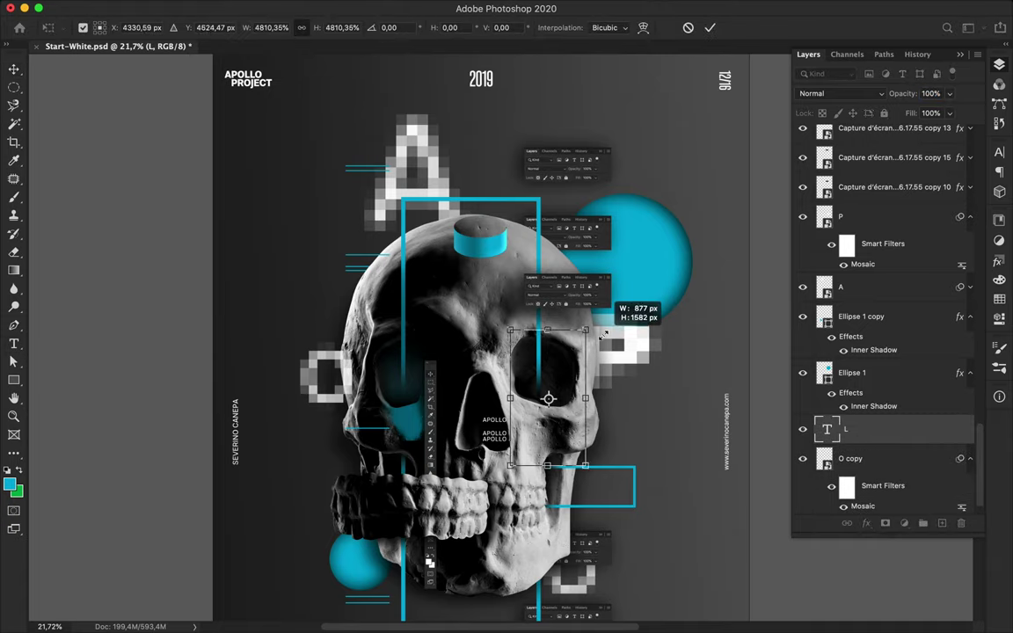
# - Commit the enlarged L, raise its layer, and Alt-drag a copy to the left
pyautogui.press('Return')
pyautogui.moveTo(844, 429); pyautogui.dragTo(862, 169)
pyautogui.press('v')
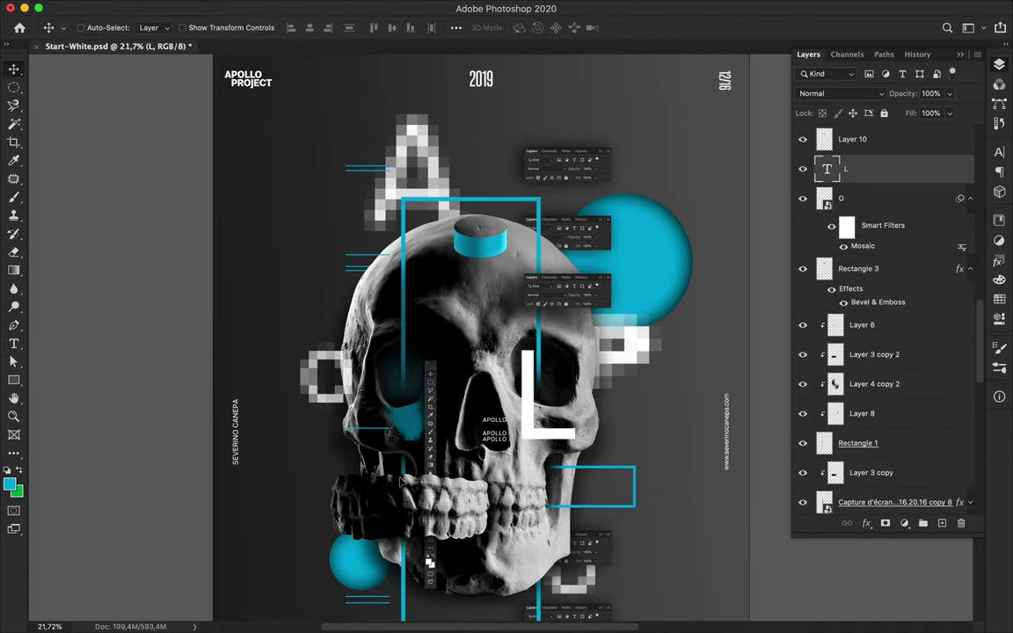
pyautogui.moveTo(400, 482); pyautogui.dragTo(325, 483)
# - Convert the L to a smart object and apply Mosaic with a larger cell size
pyautogui.click(329, 7)
pyautogui.click(329, 8)
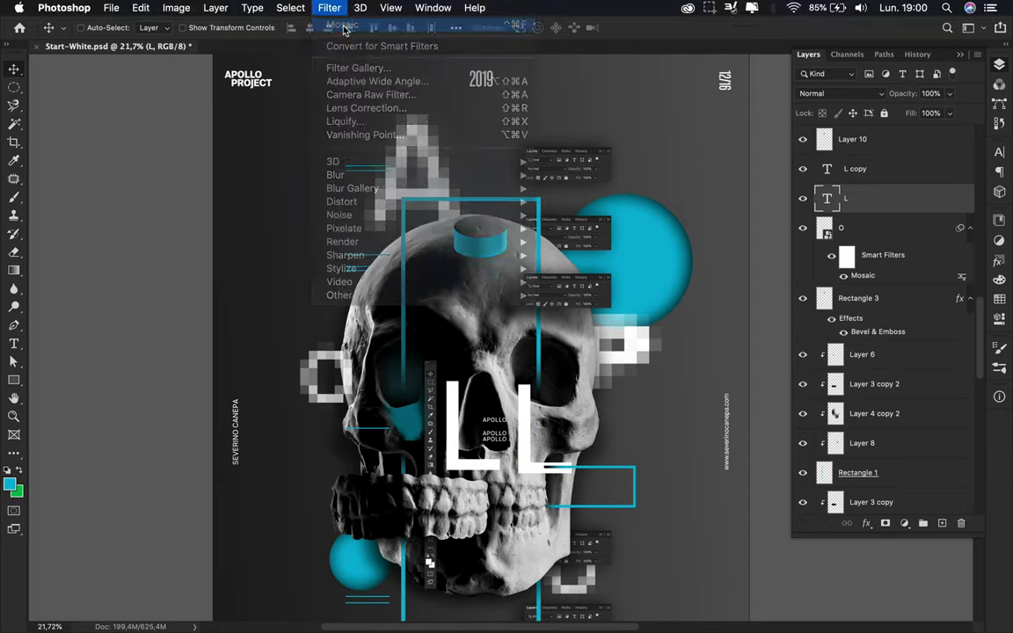
pyautogui.click(329, 7)
pyautogui.click(572, 427)
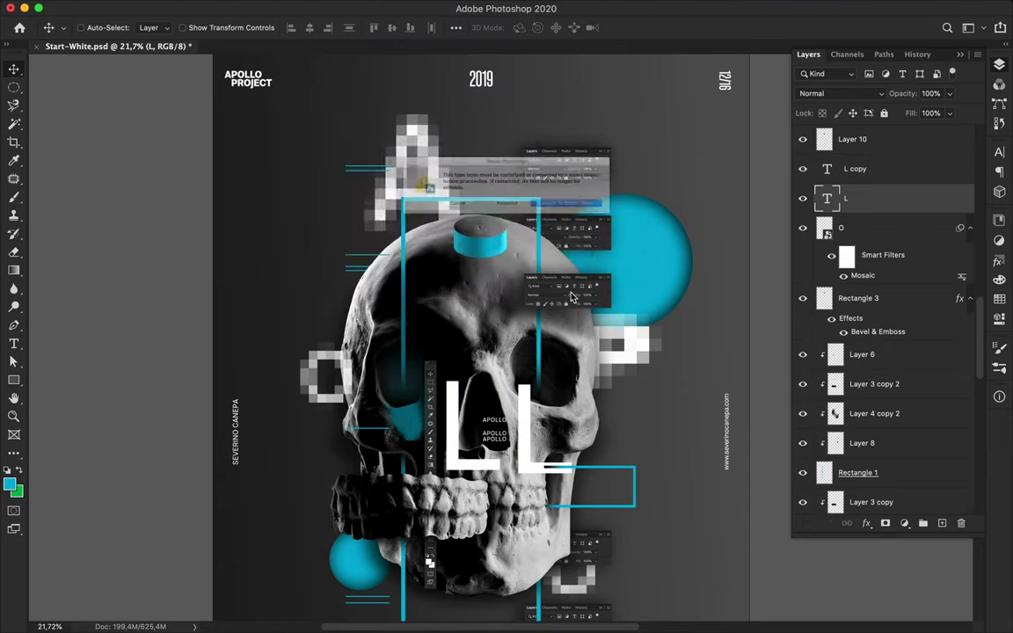
pyautogui.click(539, 216)
pyautogui.moveTo(79, 223); pyautogui.dragTo(99, 226)
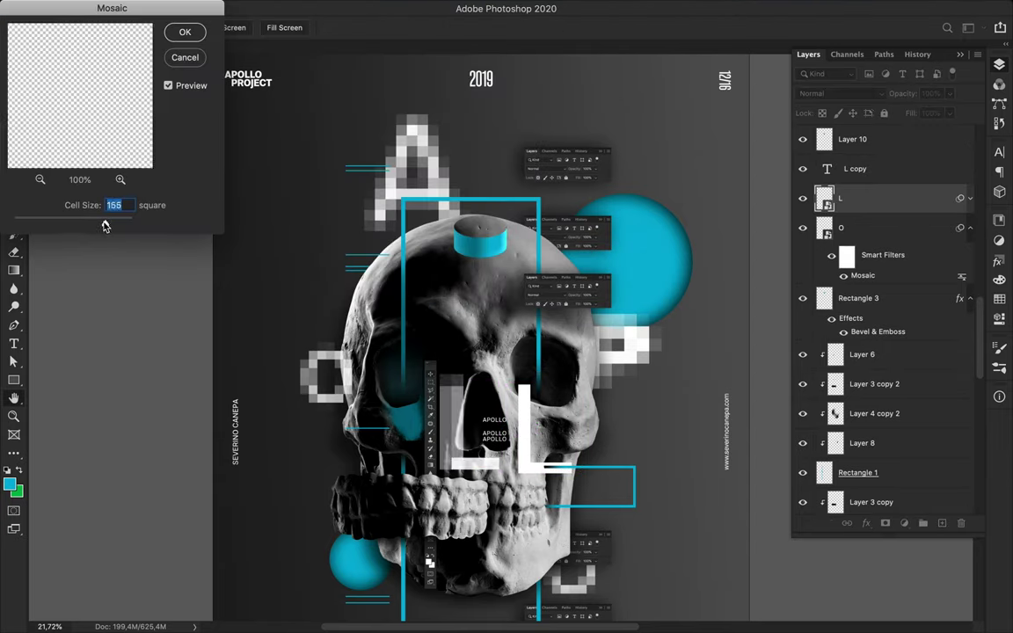
pyautogui.click(185, 32)
# - Move the L copy down, shrink it, and apply the Mosaic filter as a smart object
pyautogui.moveTo(525, 463)
pyautogui.mouseDown()
pyautogui.moveTo(528, 541)
pyautogui.moveTo(545, 535)
pyautogui.mouseUp()
pyautogui.hotkey('ctrl', 't')
pyautogui.press('Return')
pyautogui.click(329, 7)
pyautogui.click(329, 7)
pyautogui.click(583, 439)
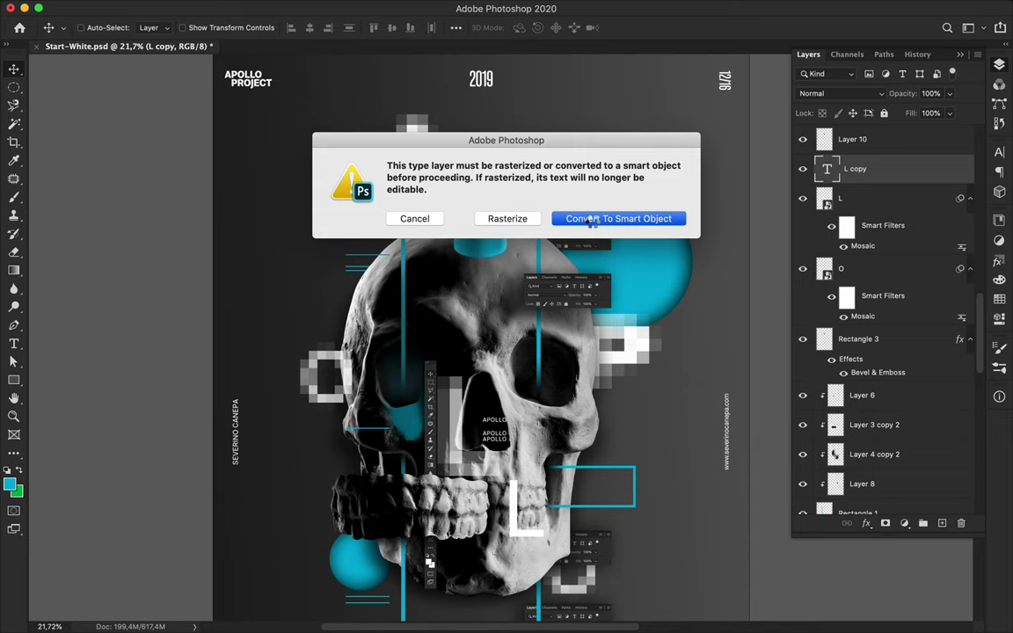
pyautogui.click(589, 219)
pyautogui.click(180, 33)
pyautogui.press('u')
pyautogui.press('m')
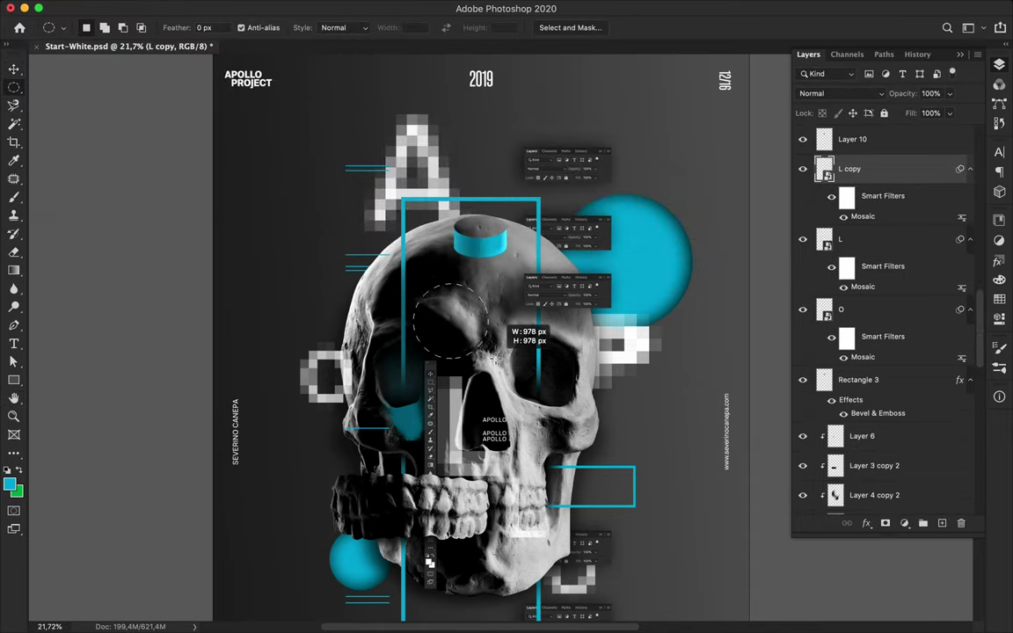
# - Unclip Layer 11, reapply Mosaic, move it below Levels 1, and Alt-drag a shifted duplicate
pyautogui.scroll(-10, 942, 182)
pyautogui.click(875, 201)
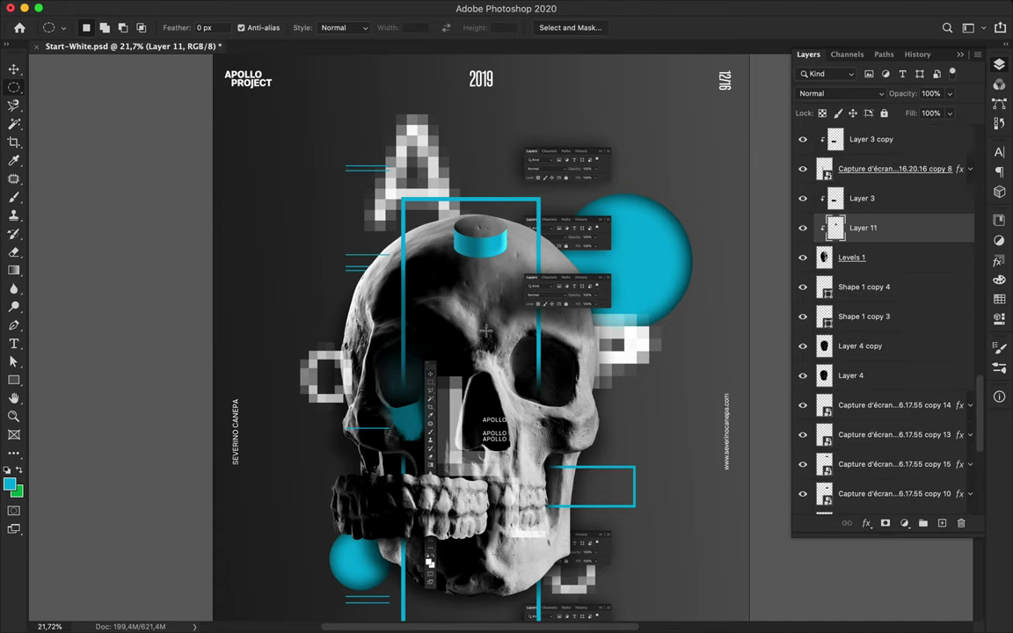
pyautogui.press('v')
pyautogui.hotkey('ctrl', 'alt', 'g')
pyautogui.hotkey('ctrl', 'f')
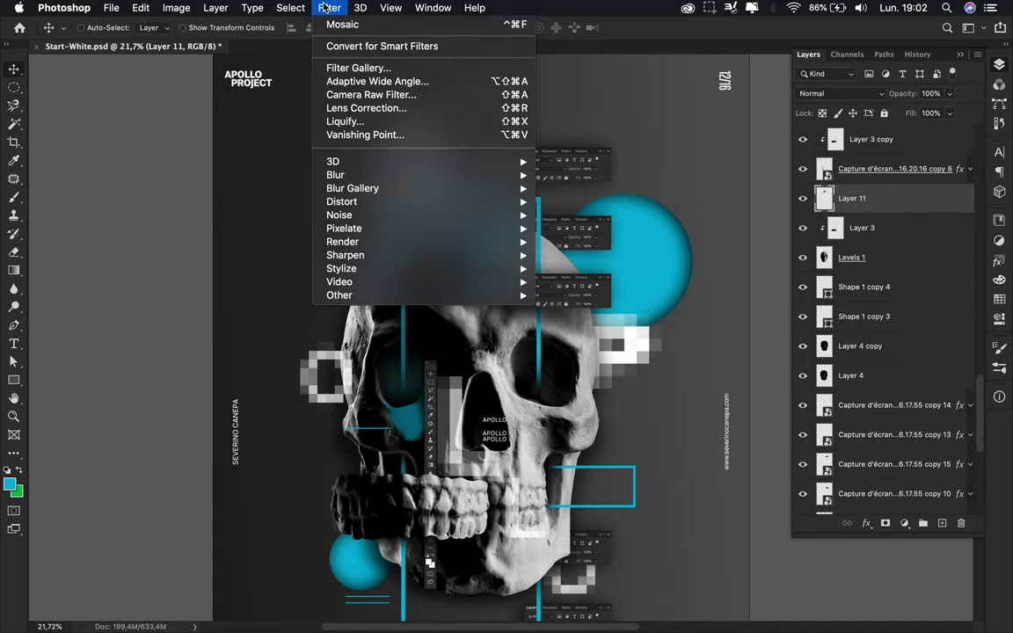
pyautogui.moveTo(853, 198); pyautogui.dragTo(807, 255)
pyautogui.moveTo(479, 190); pyautogui.dragTo(469, 437)
pyautogui.scroll(-5, 469, 437)
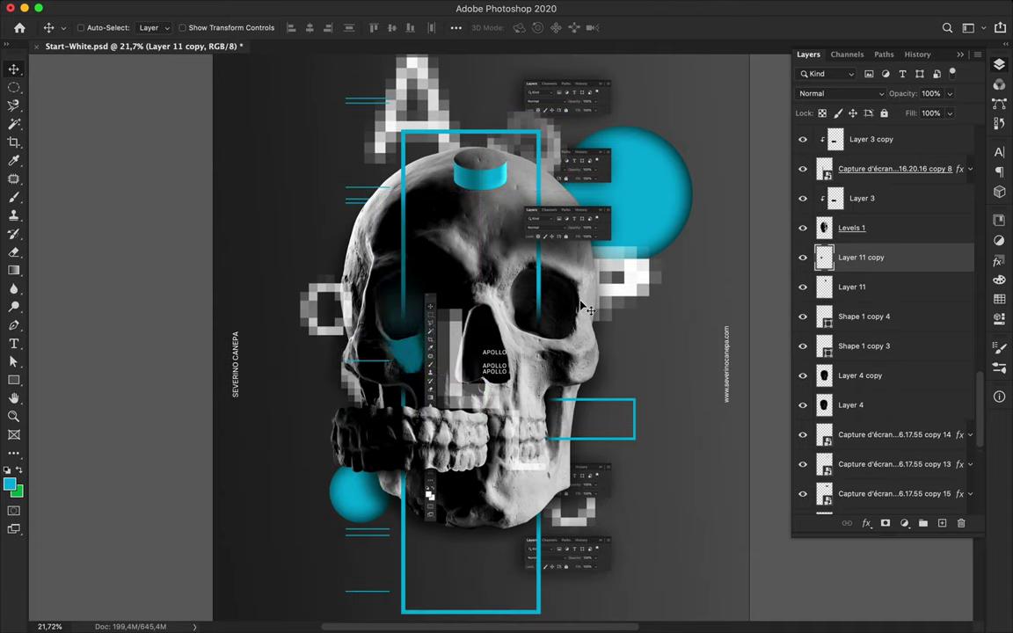
# - Draw a no-fill dashed cyan line right of the skull and move Shape 2 above Layer 3
pyautogui.press('p')
pyautogui.click(156, 27)
pyautogui.click(75, 50)
pyautogui.click(204, 27)
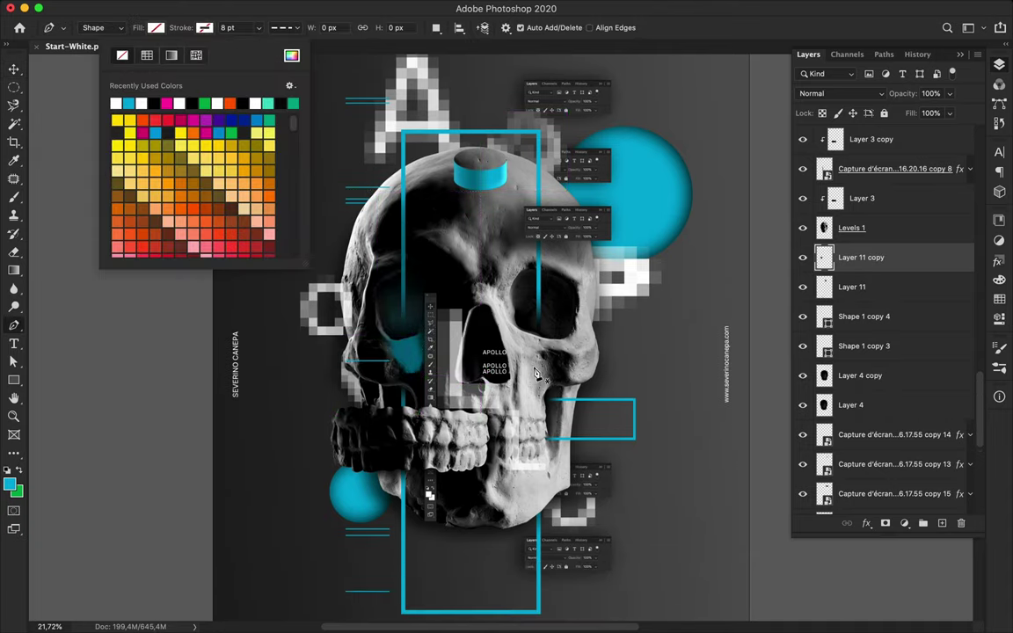
pyautogui.click(535, 366)
pyautogui.press('a')
pyautogui.click(259, 27)
pyautogui.click(169, 88)
pyautogui.moveTo(851, 257); pyautogui.dragTo(897, 181)
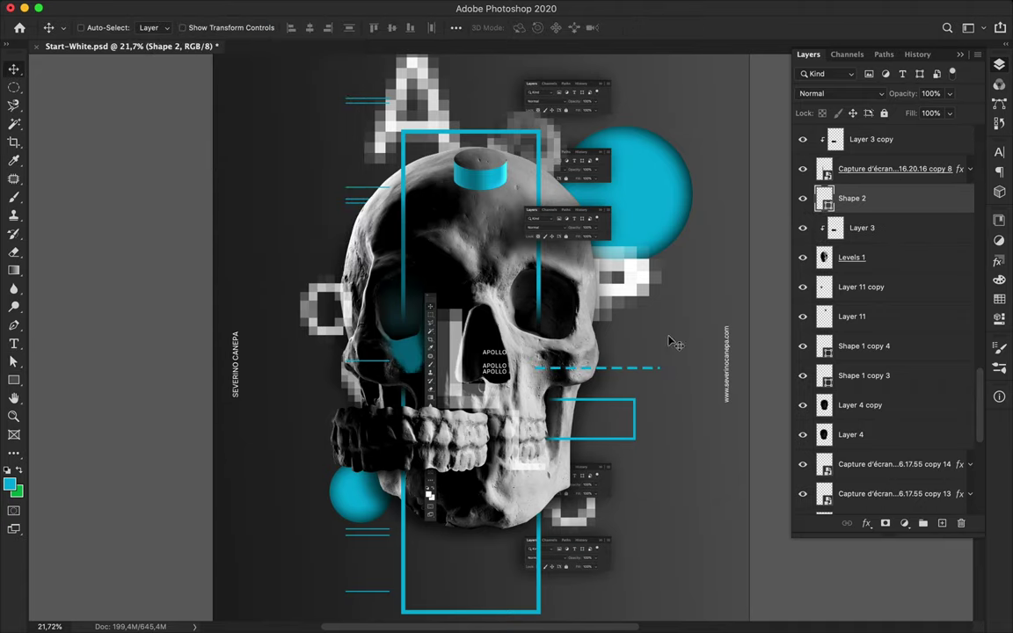
pyautogui.scroll(5, 578, 305)
# - Draw a dashed vertical line above the skull and a dashed cyan circle on its left
pyautogui.press('p')
pyautogui.click(443, 288)
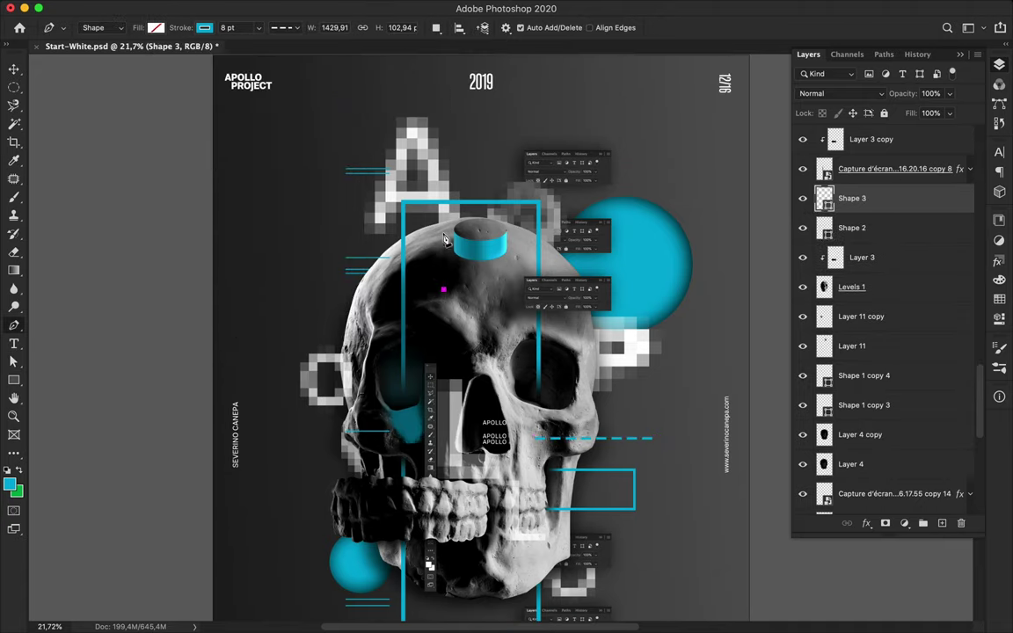
pyautogui.press('v')
pyautogui.scroll(-4, 495, 167)
pyautogui.press('u')
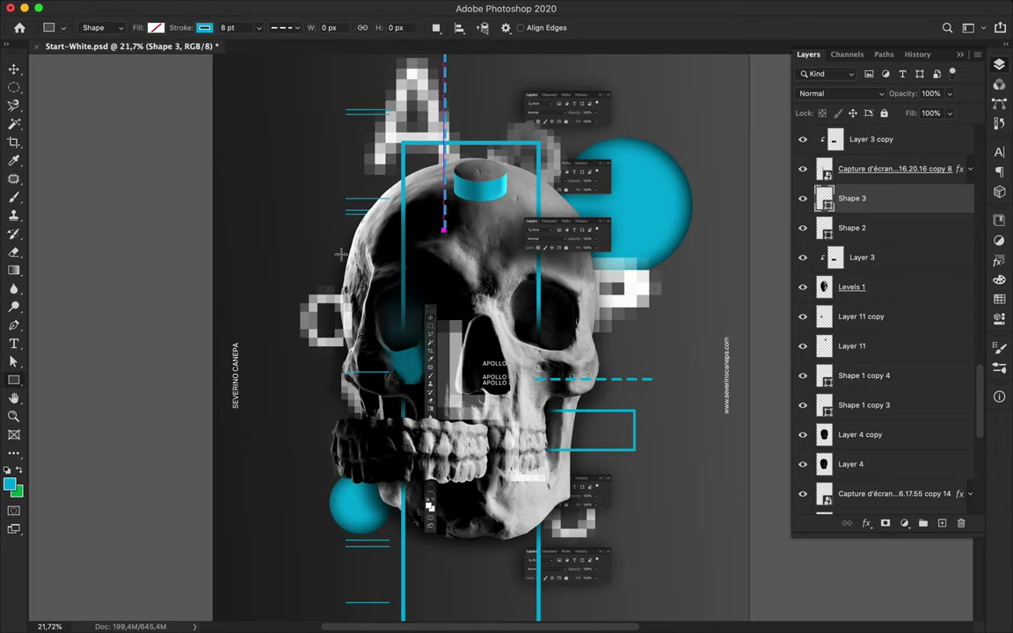
pyautogui.moveTo(275, 186); pyautogui.dragTo(433, 343)
pyautogui.press('a')
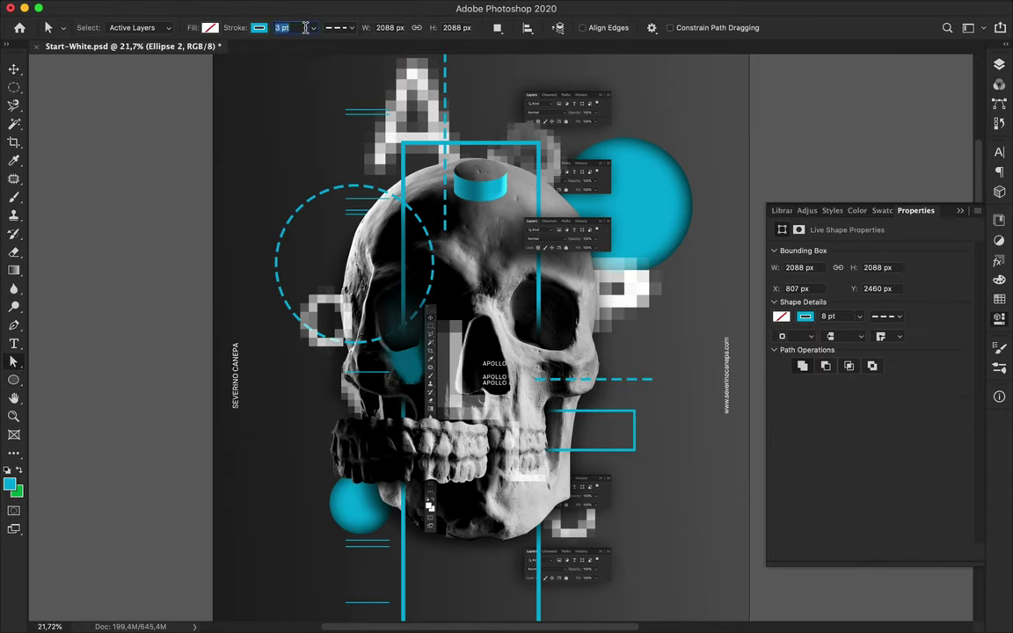
# - Deselect the ellipse path and save the document
pyautogui.click(421, 219)
pyautogui.scroll(-2, 420, 220)
pyautogui.hotkey('ctrl', 's')
# - Move the copy 12 screenshot onto the left jaw, below Ellipse 1, and shift the artwork
pyautogui.click(999, 64)
pyautogui.scroll(-10, 880, 211)
pyautogui.scroll(10, 879, 211)
pyautogui.click(819, 133)
pyautogui.click(807, 159)
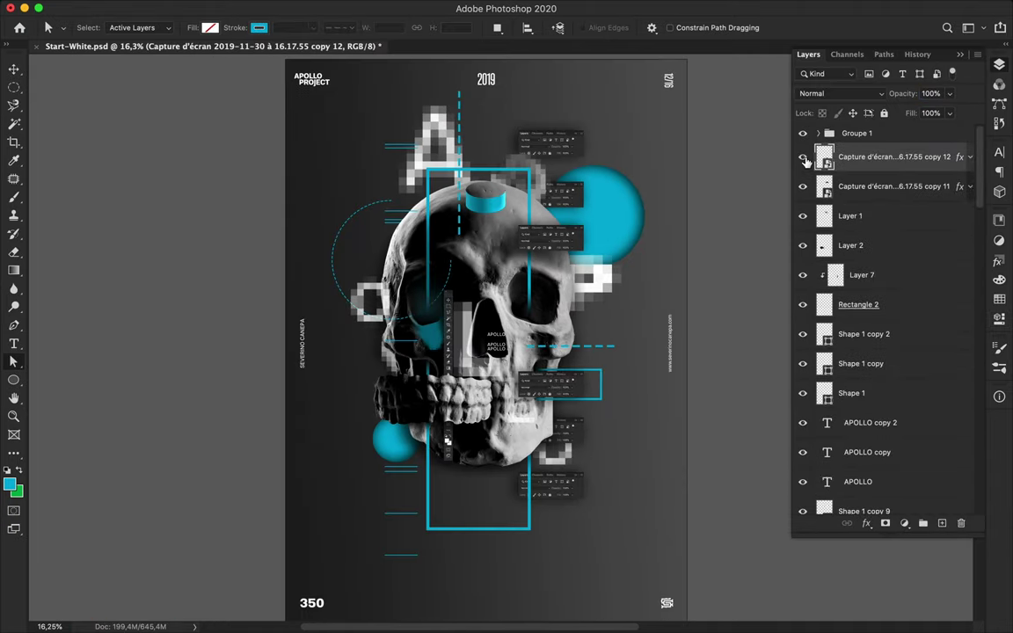
pyautogui.press('v')
pyautogui.moveTo(555, 387); pyautogui.dragTo(384, 389)
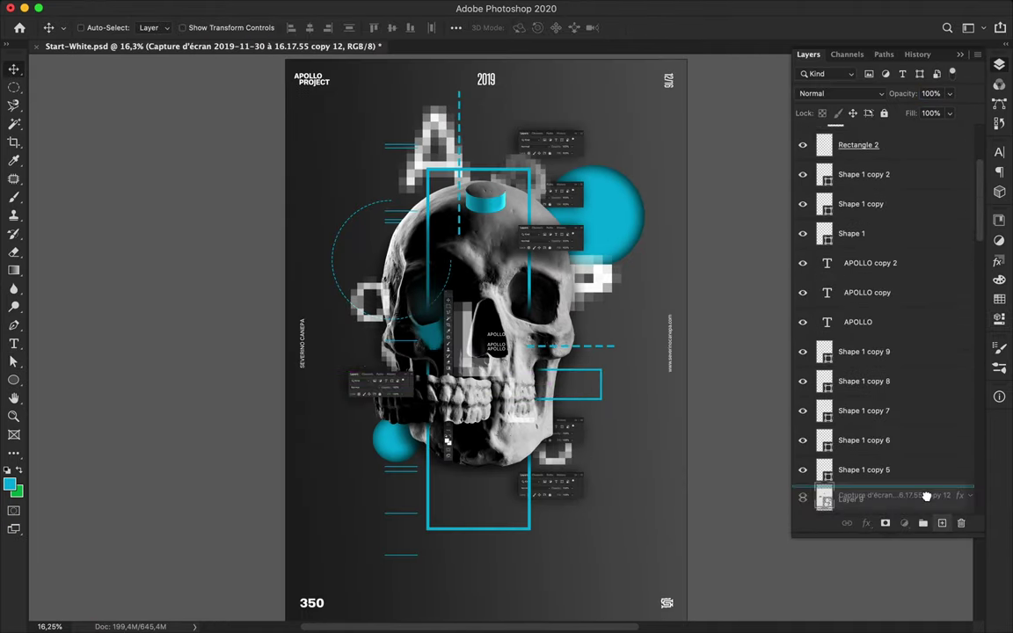
pyautogui.moveTo(938, 522); pyautogui.dragTo(881, 444)
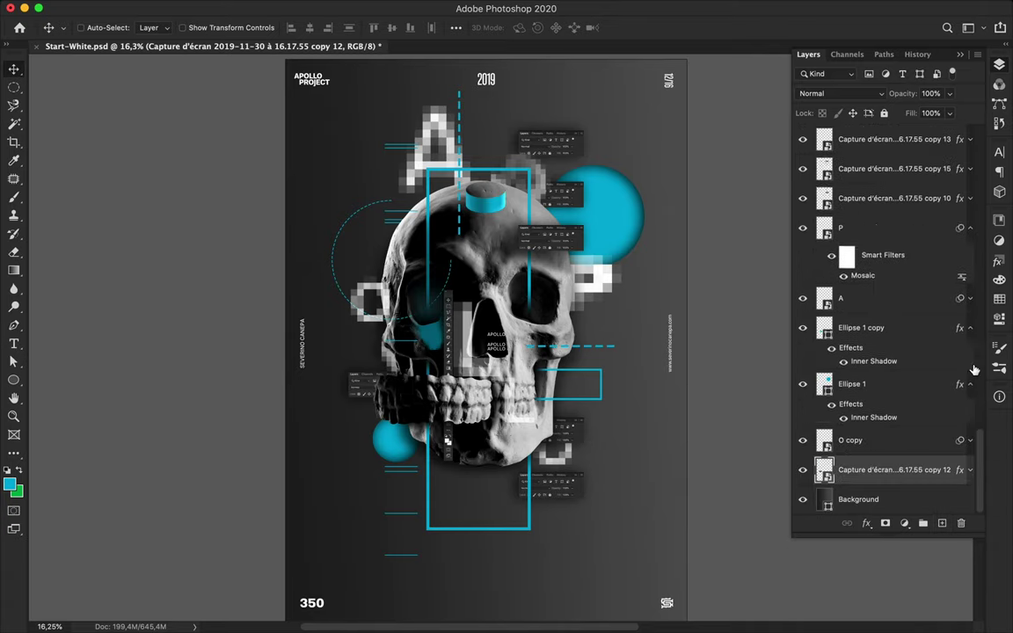
pyautogui.moveTo(452, 247); pyautogui.dragTo(456, 269)
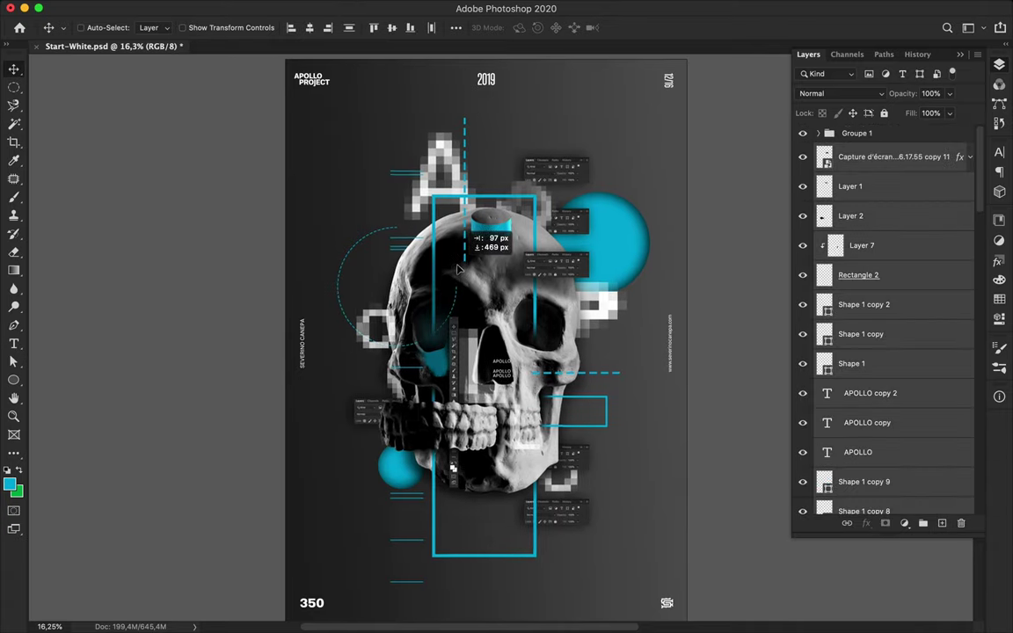
pyautogui.click(638, 8)
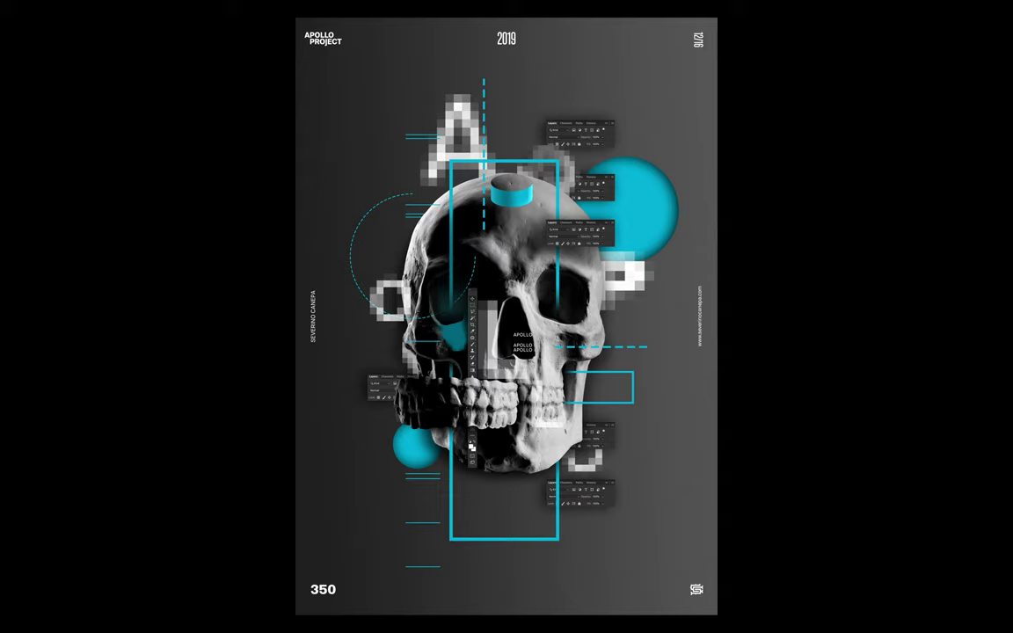